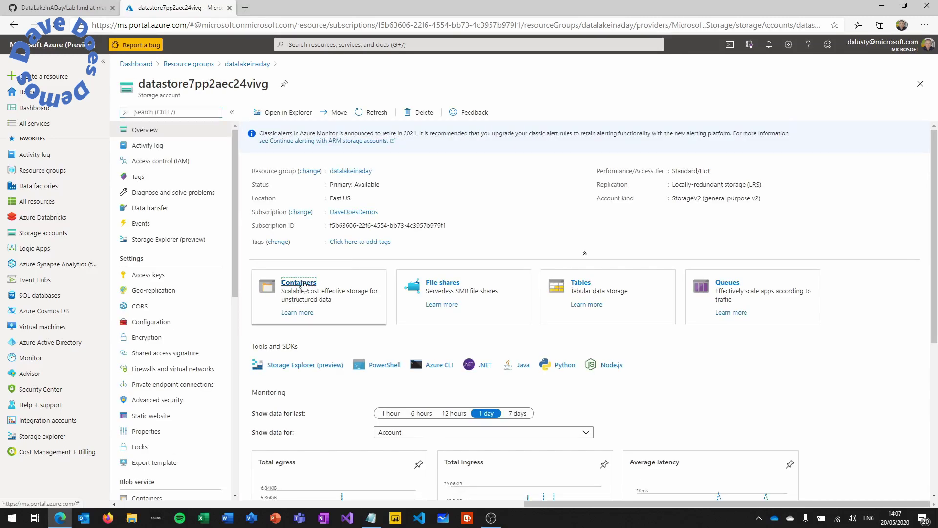
# Create a private container named raw in the datastore7pp2aec24vivg storage account
pyautogui.click(305, 277)
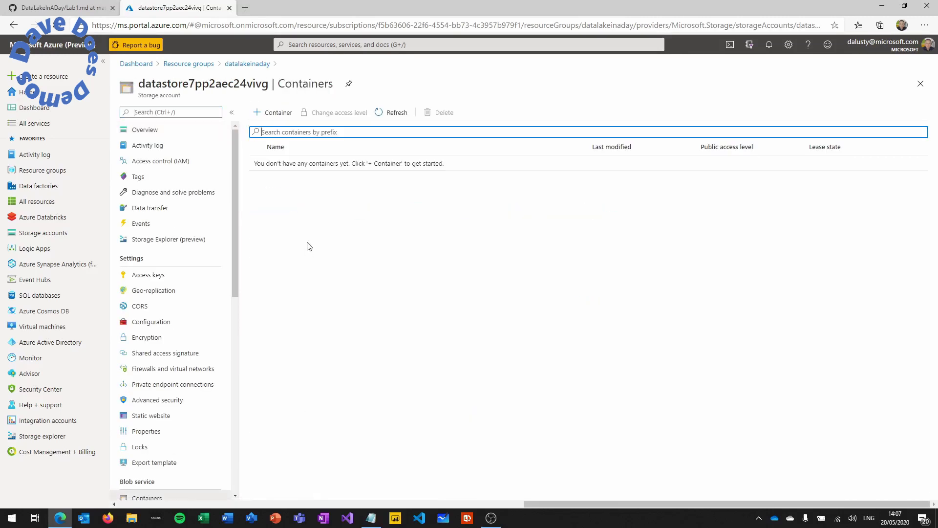
pyautogui.click(281, 114)
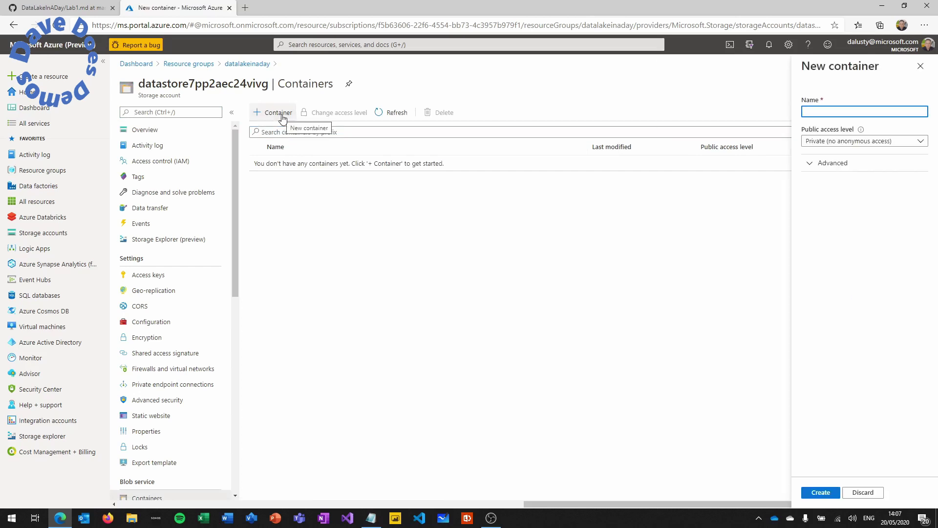
pyautogui.write('raw')
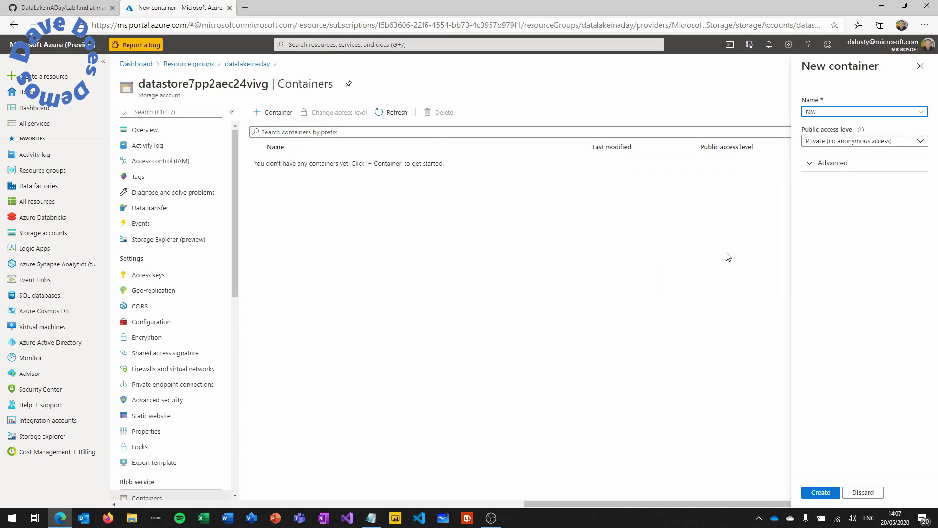
pyautogui.click(816, 494)
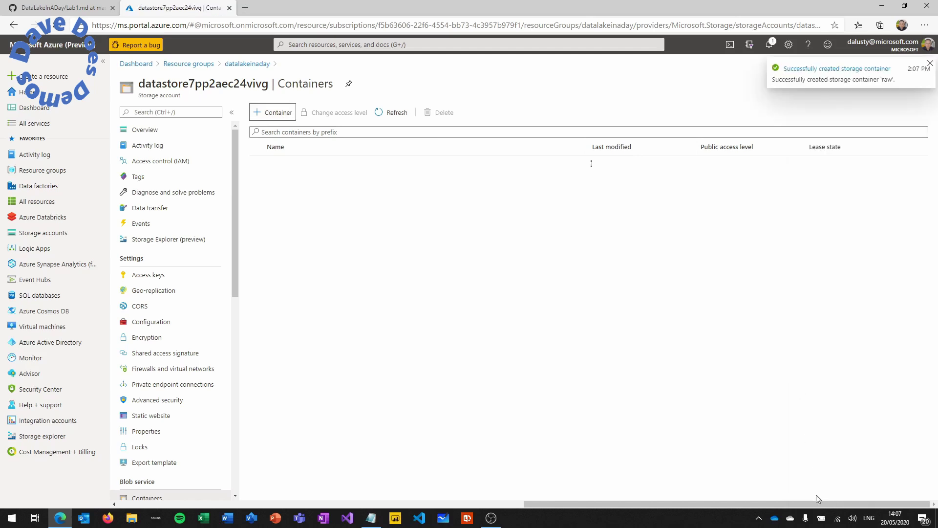
# Create a second container named model, then return to the datalakeinaday resource group
pyautogui.click(275, 116)
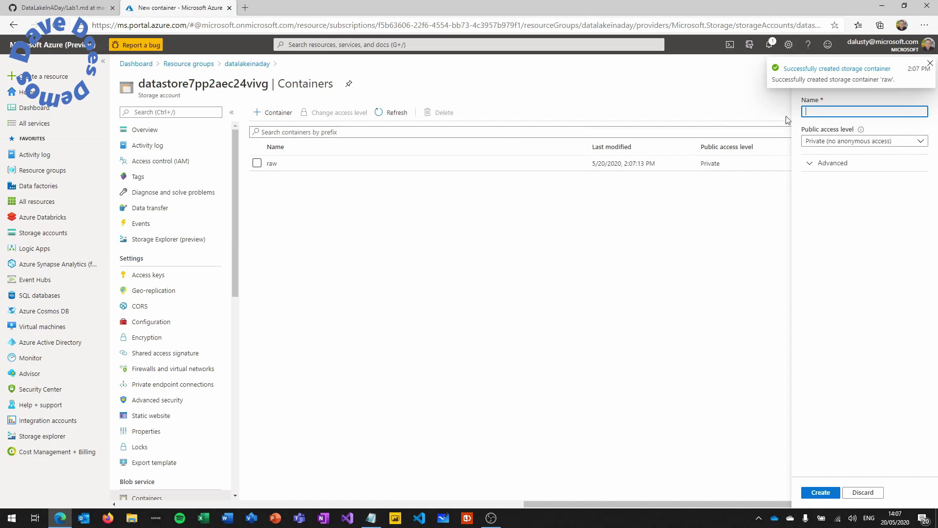
pyautogui.click(820, 112)
pyautogui.write('mode')
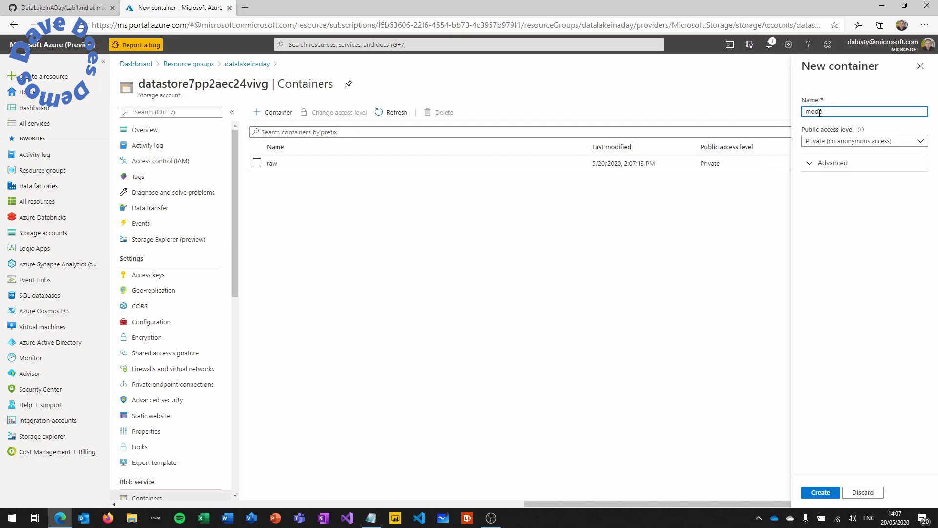
pyautogui.write('l')
pyautogui.click(820, 492)
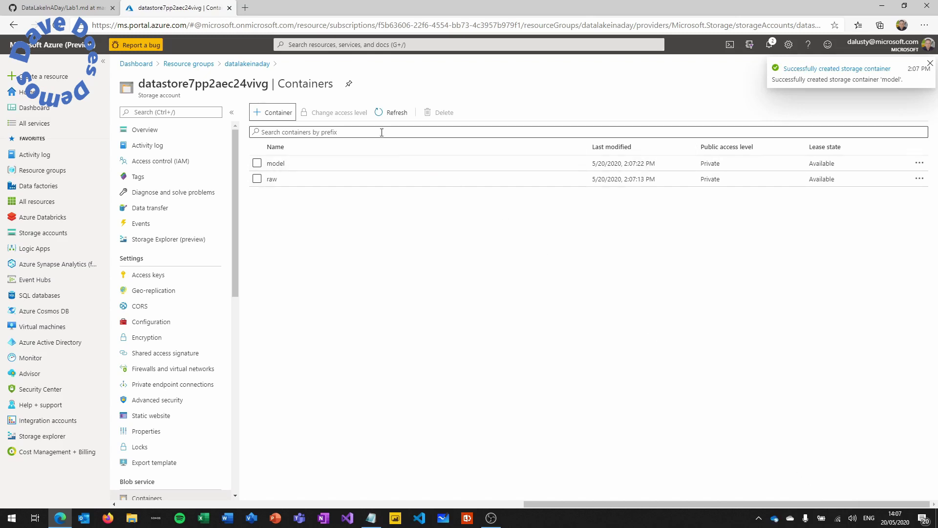
pyautogui.click(255, 64)
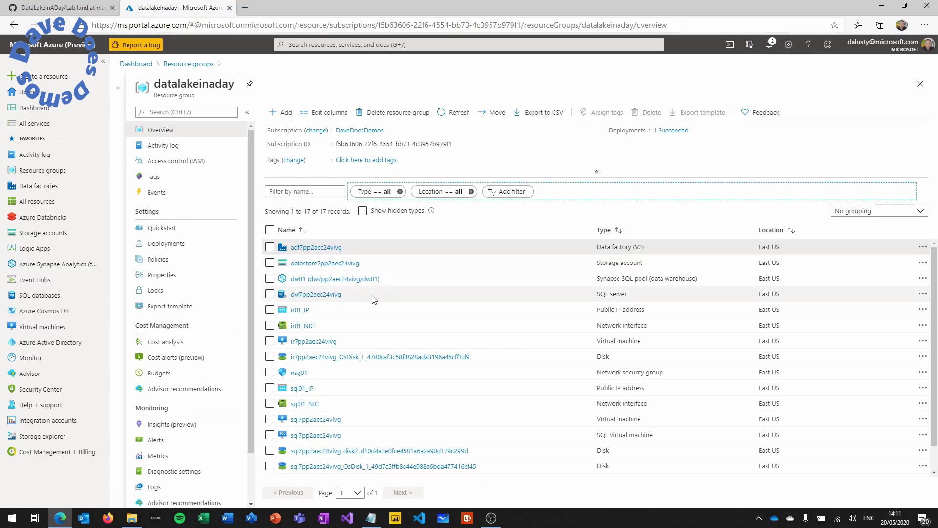
# Download and open the ir7pp2aec24vivg.rdp connection file for the ir7pp2aec24vivg VM
pyautogui.click(300, 342)
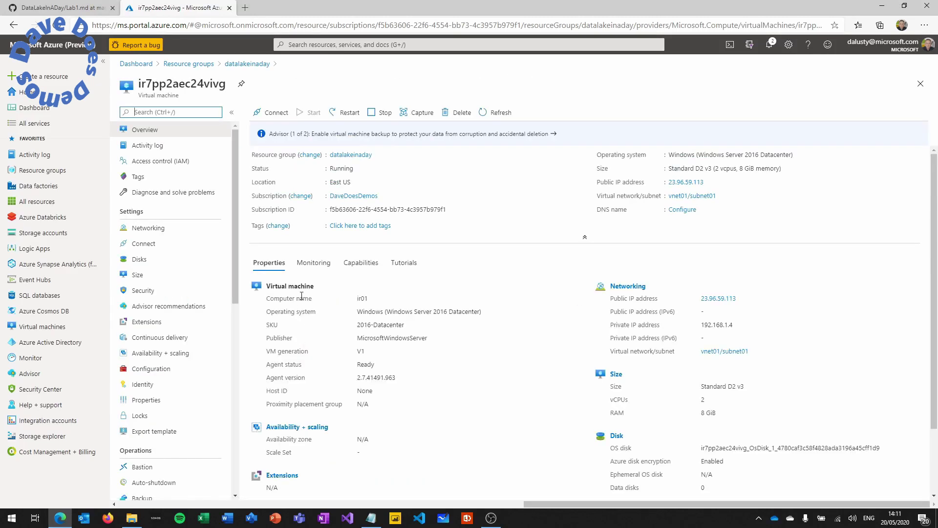
pyautogui.click(276, 113)
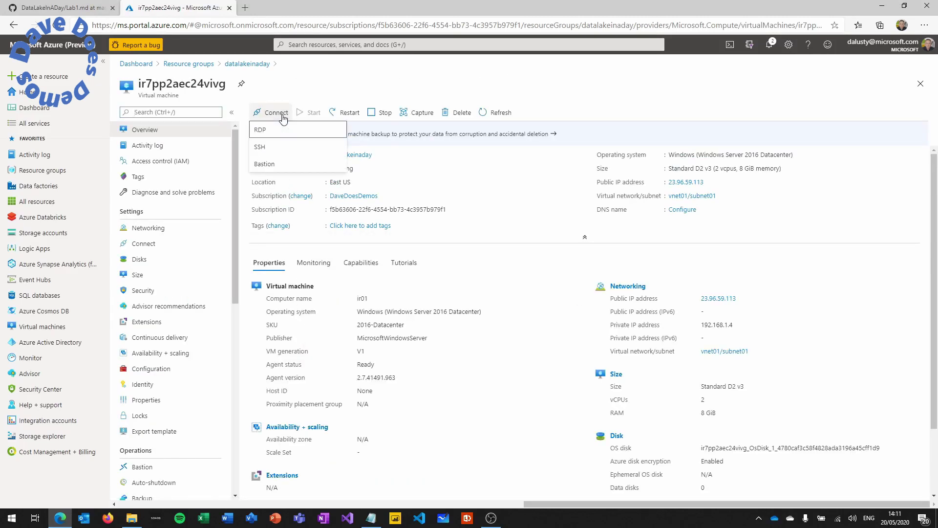
pyautogui.click(273, 130)
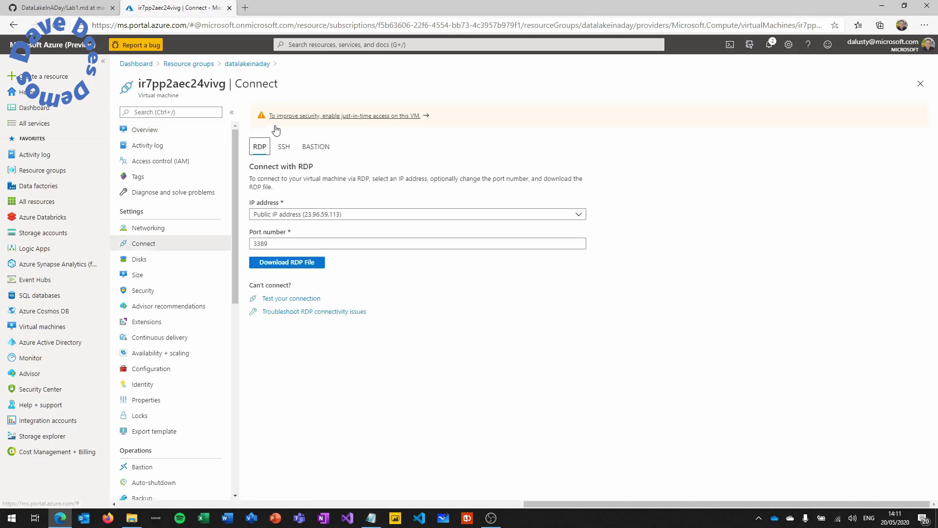
pyautogui.click(286, 264)
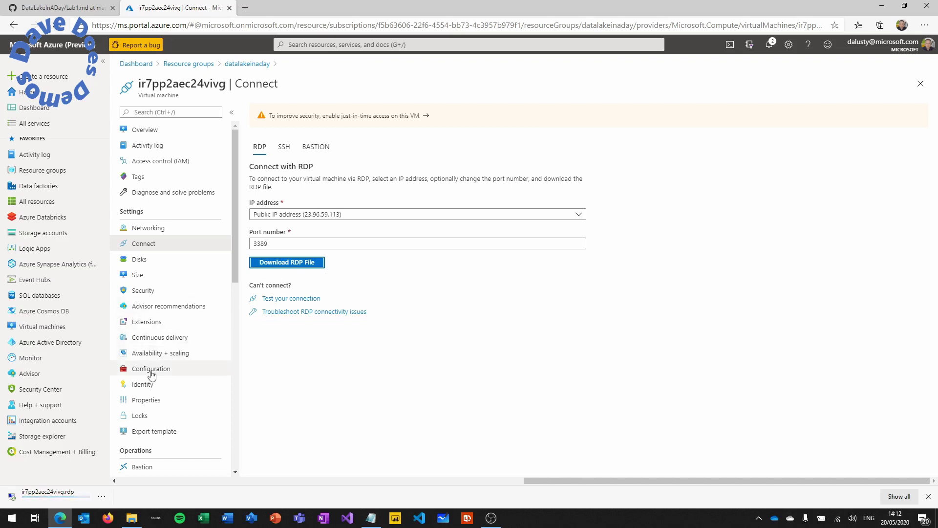
pyautogui.click(44, 496)
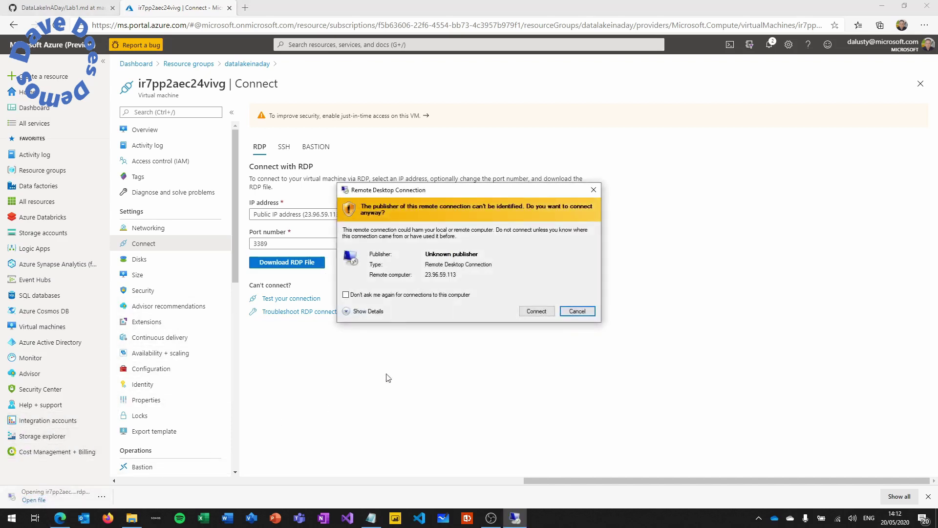
# Connect to the VM at 23.96.59.113 with the local account's credentials, accepting the certificate
pyautogui.click(532, 311)
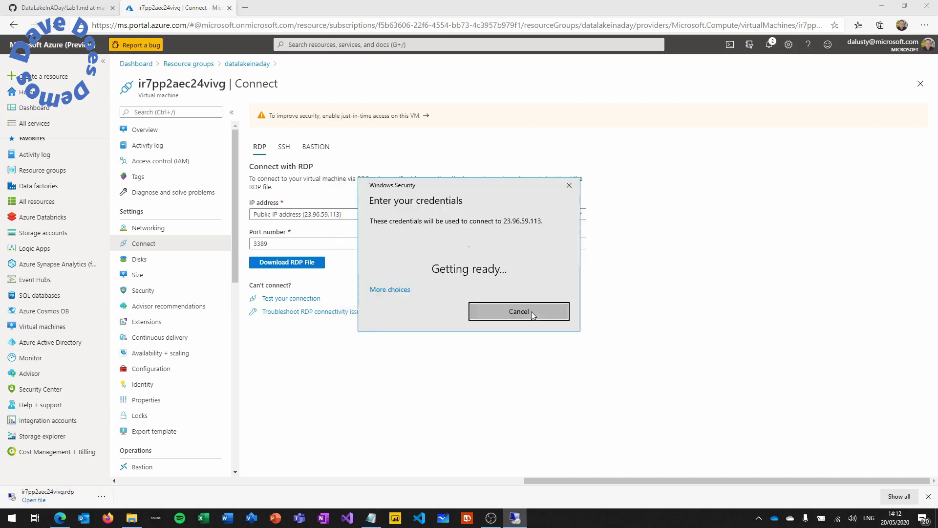
pyautogui.click(394, 290)
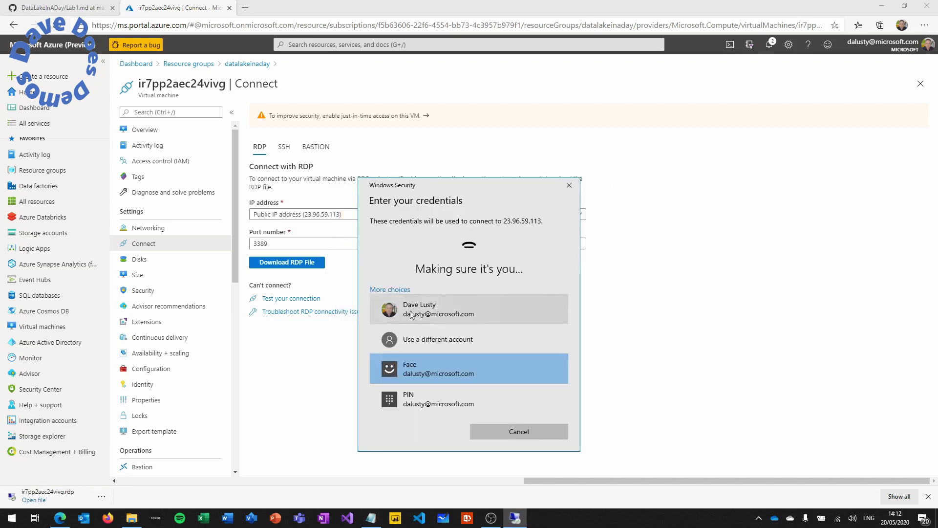
pyautogui.click(420, 340)
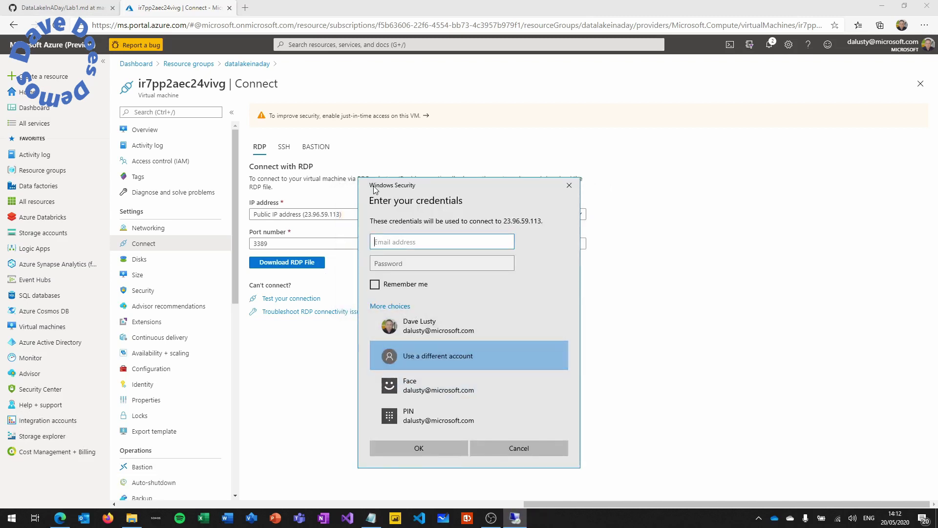
pyautogui.write('.\\demogod')
pyautogui.press('Tab')
pyautogui.write('p')
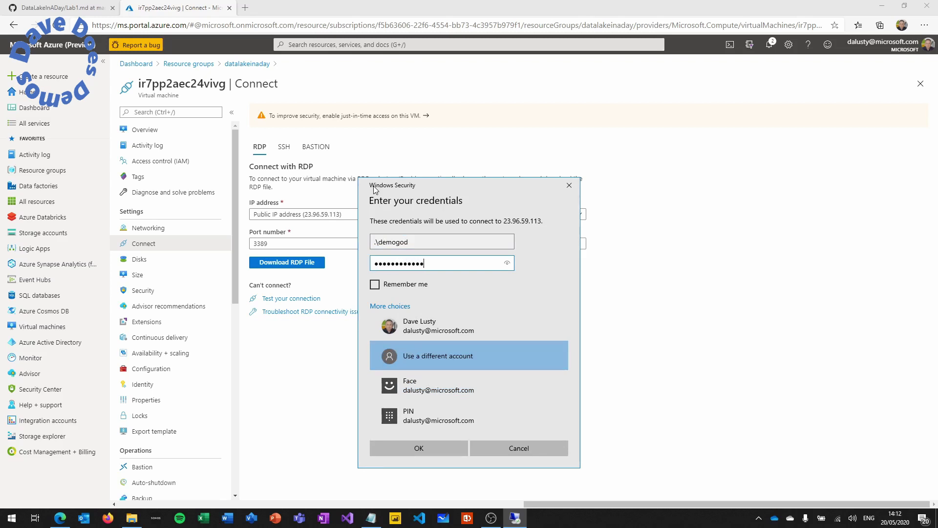
pyautogui.click(408, 447)
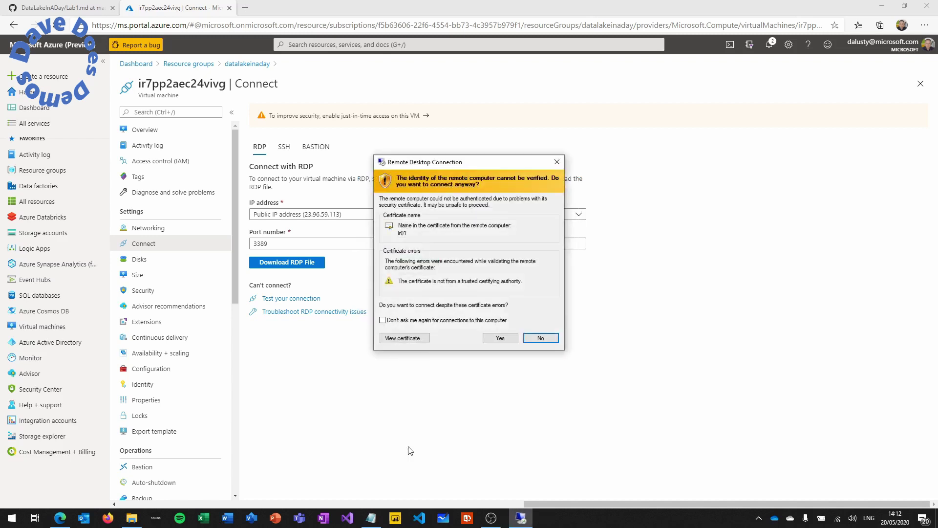
pyautogui.click(497, 340)
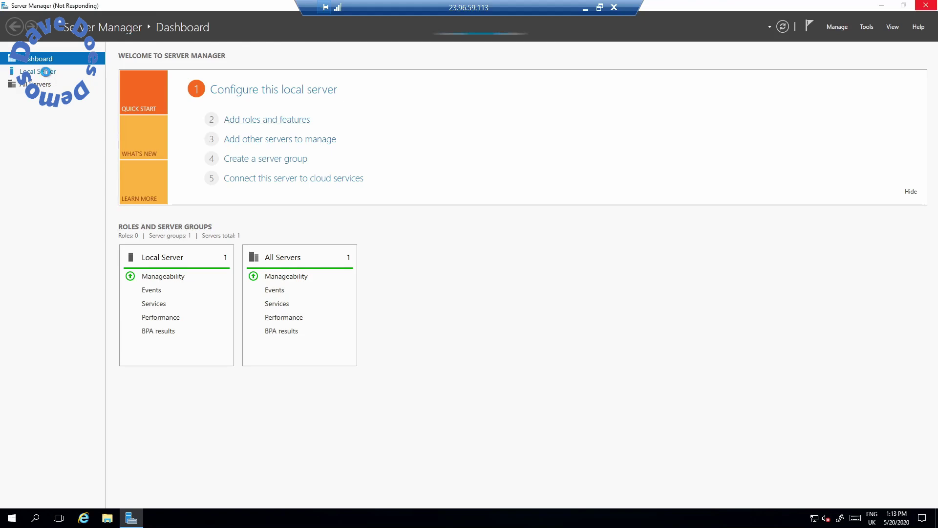
# Turn IE Enhanced Security Configuration off for Administrators, start Internet Explorer, and minimise the session
pyautogui.click(46, 71)
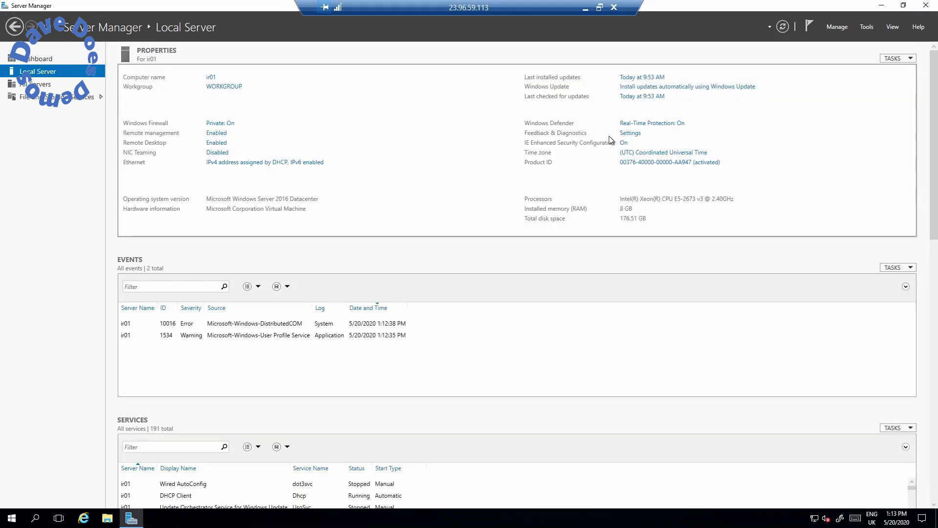
pyautogui.click(623, 143)
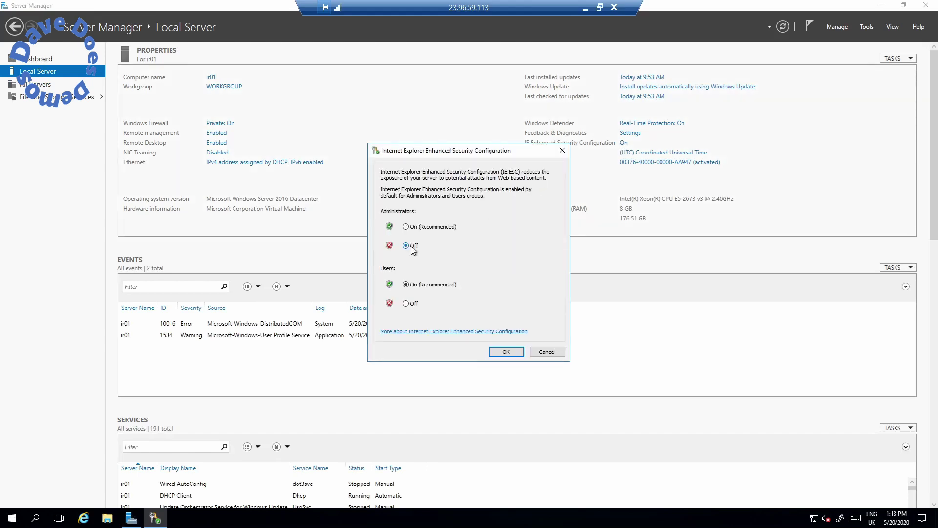
pyautogui.click(505, 352)
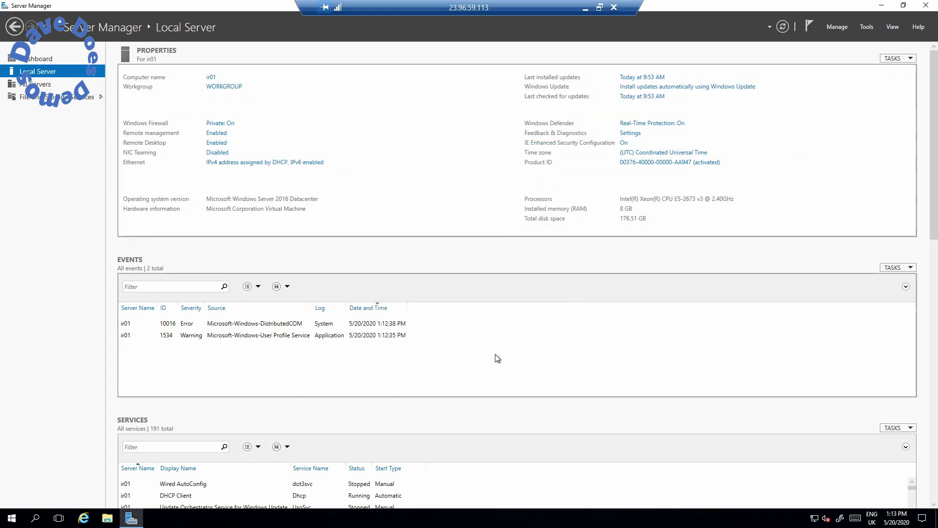
pyautogui.click(83, 518)
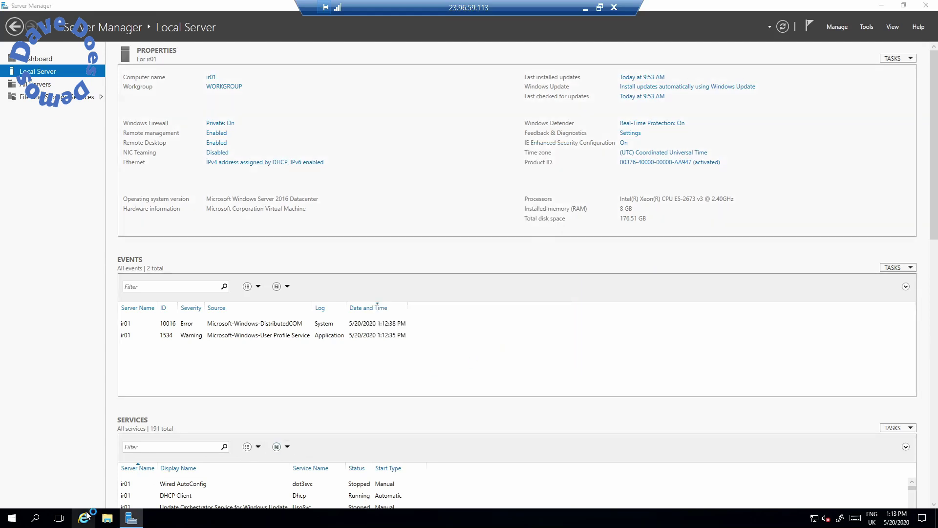
pyautogui.click(585, 7)
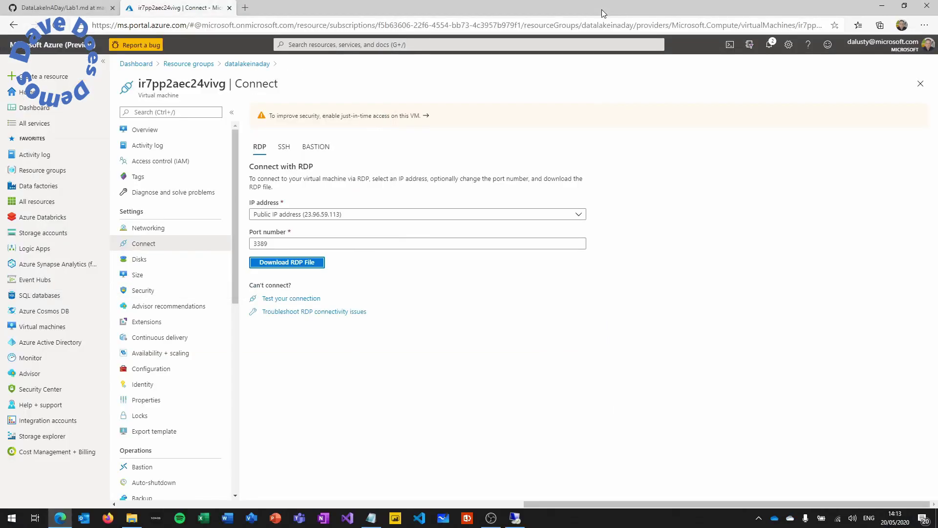
# Select the microsoft.com Integration Runtime download link in Lab1.md and return to the remote session
pyautogui.click(72, 9)
pyautogui.scroll(1, 342, 136)
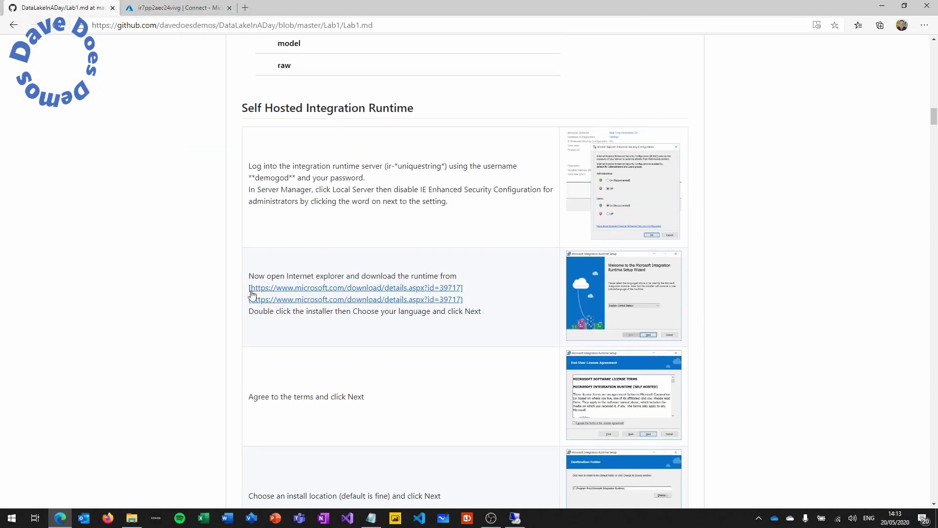
pyautogui.moveTo(251, 291); pyautogui.dragTo(461, 288)
pyautogui.hotkey('ctrl', 'c')
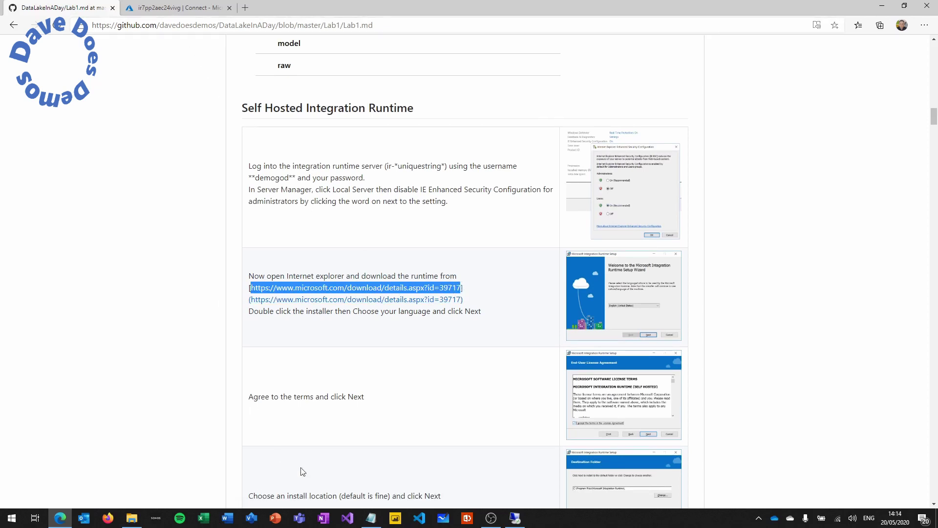
pyautogui.click(515, 518)
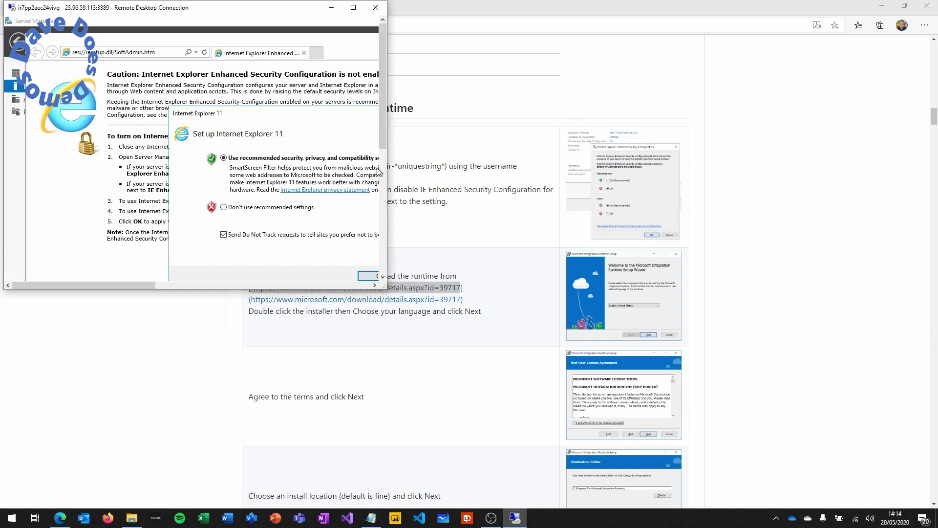
# Accept IE's recommended settings and open the pasted Integration Runtime download page
pyautogui.click(353, 7)
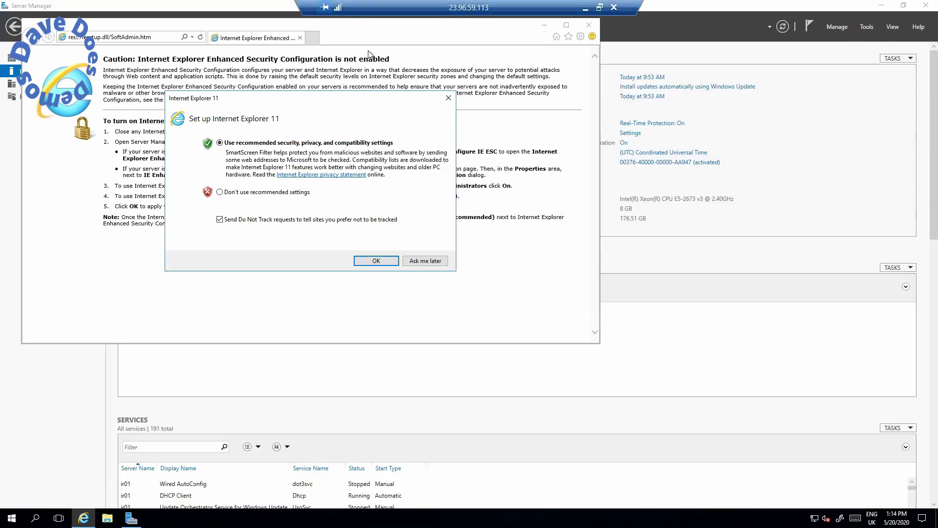
pyautogui.click(377, 260)
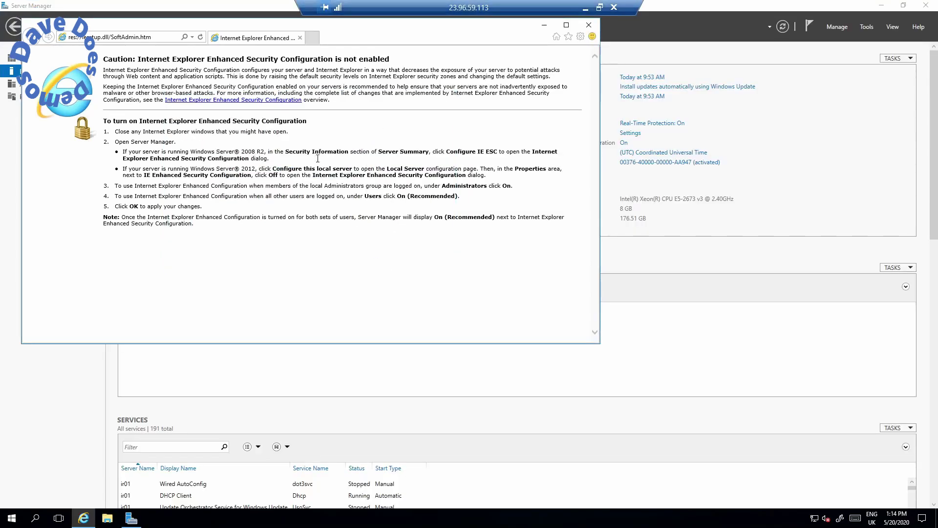
pyautogui.click(153, 38)
pyautogui.hotkey('ctrl', 'v')
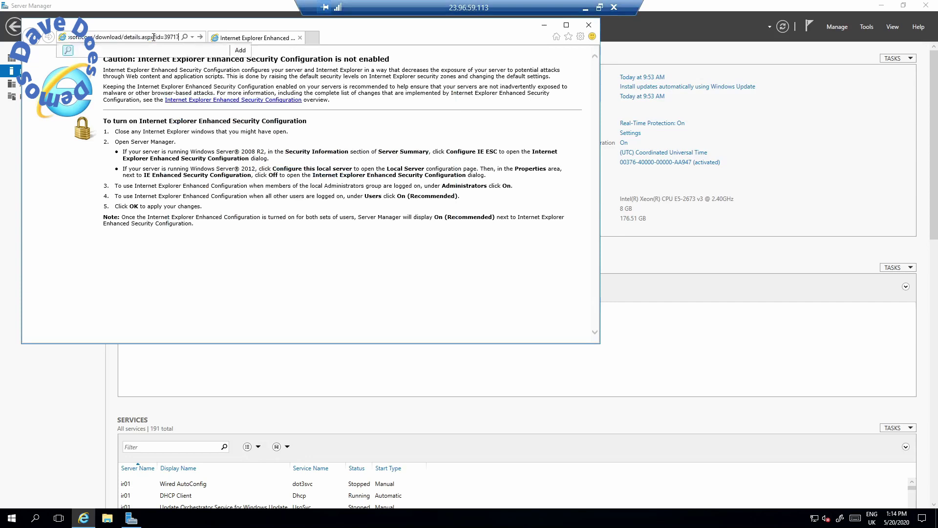
pyautogui.press('Return')
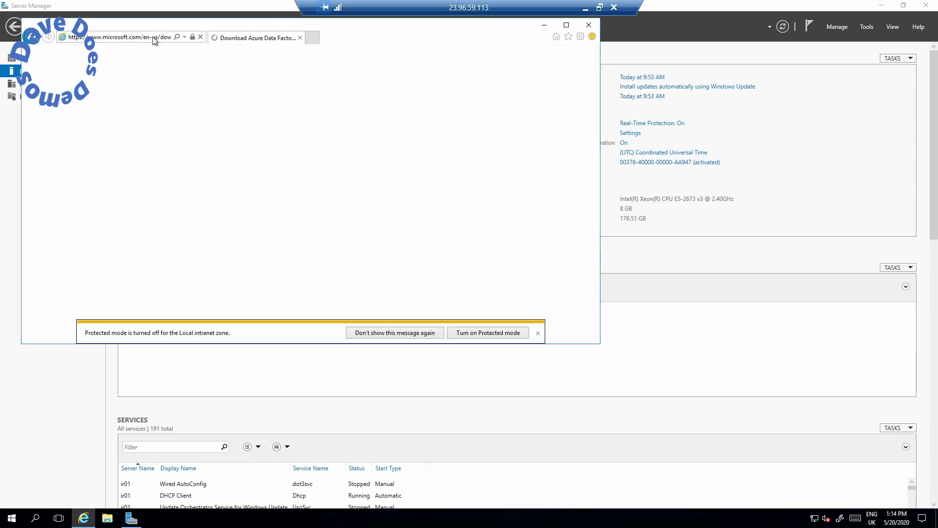
pyautogui.doubleClick(158, 25)
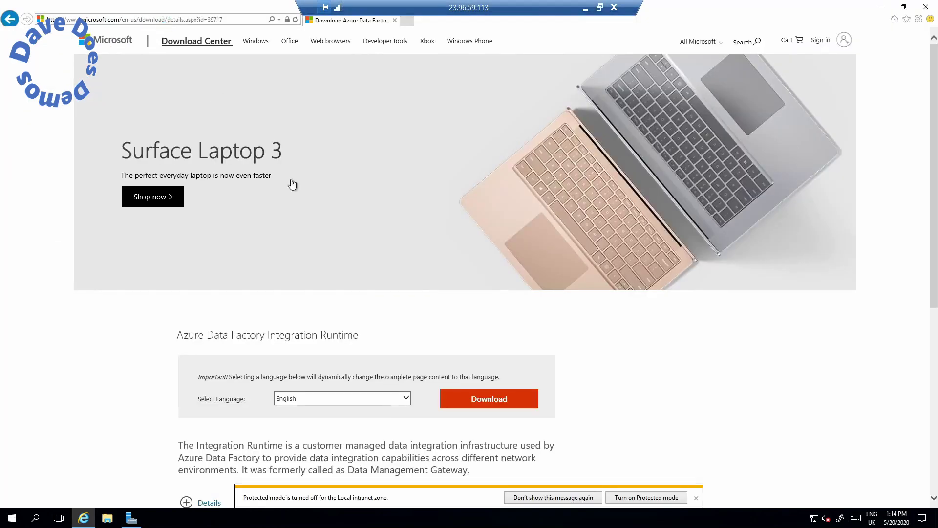
# Download IntegrationRuntime_4.9.7435.1.msi, run the installer, and minimise the browser
pyautogui.click(479, 410)
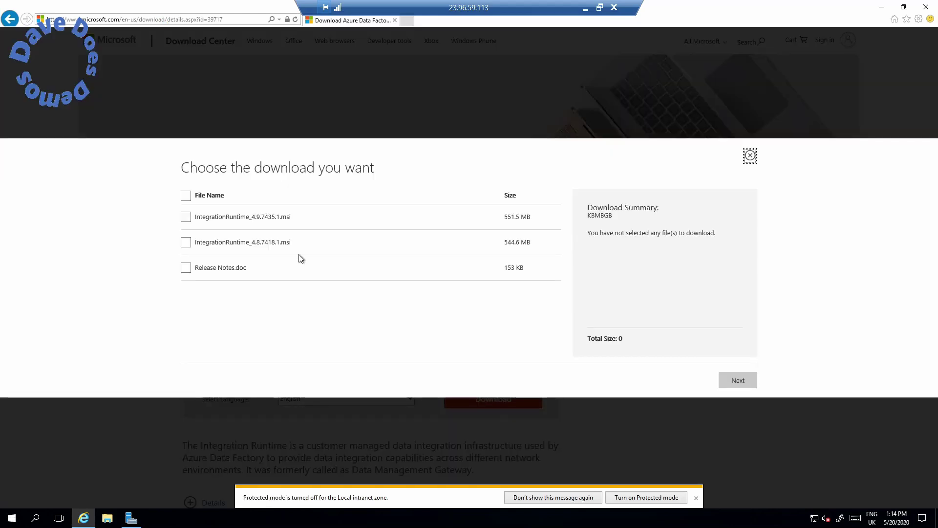
pyautogui.click(185, 216)
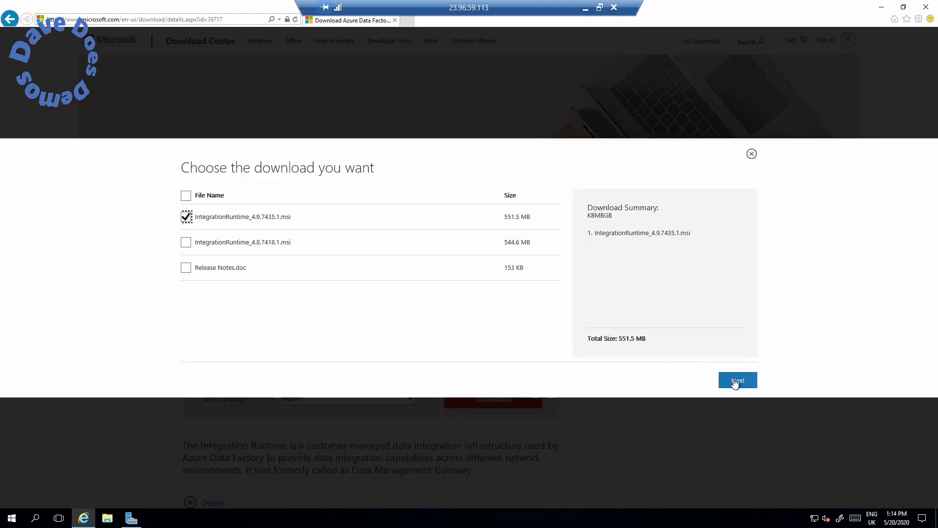
pyautogui.click(738, 380)
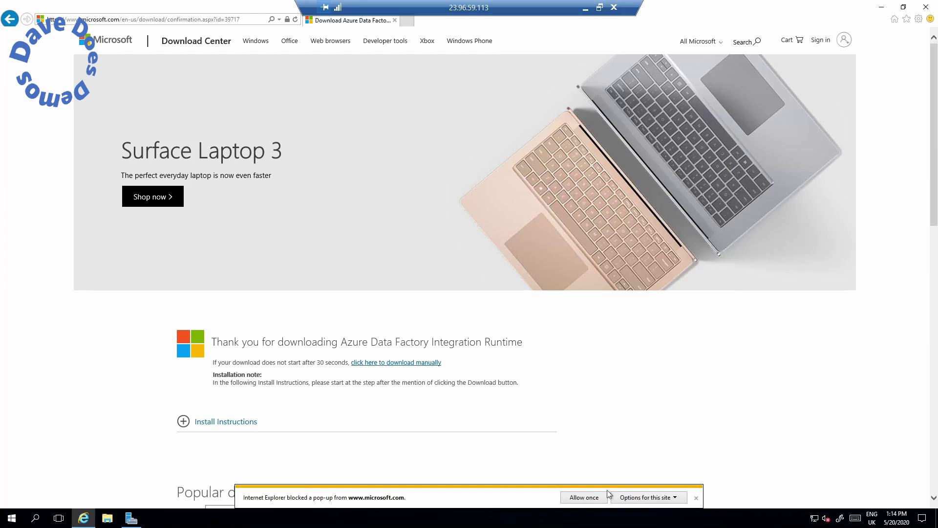
pyautogui.click(586, 497)
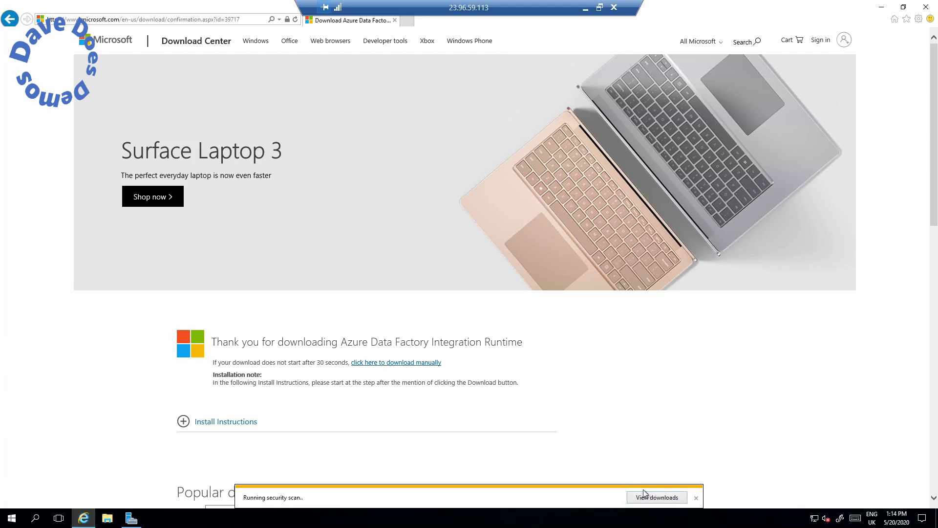
pyautogui.click(649, 497)
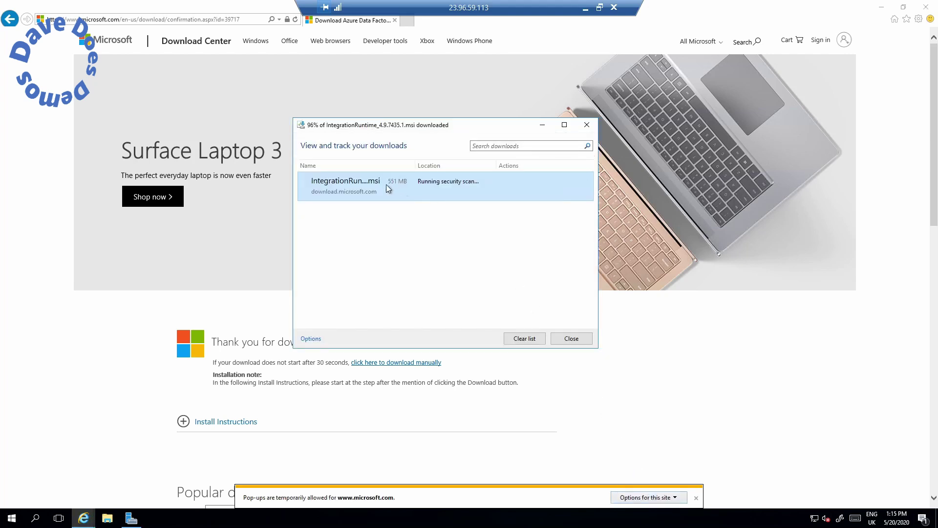
pyautogui.click(547, 188)
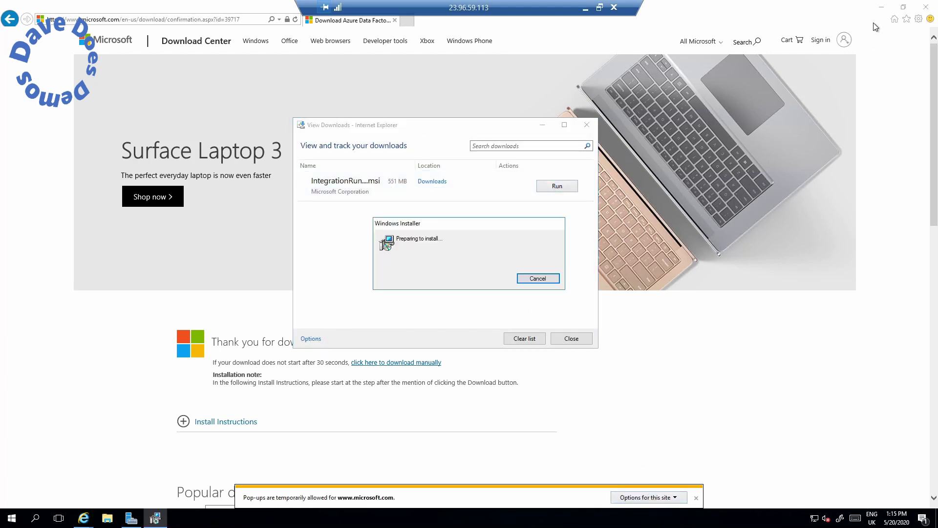
pyautogui.click(881, 8)
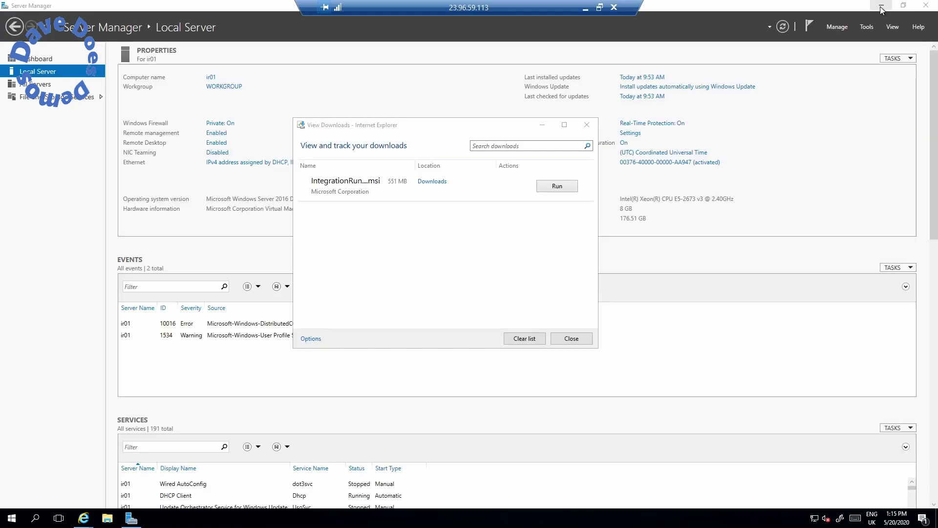
# Install Microsoft Integration Runtime with the licence accepted and the default install folder
pyautogui.click(881, 7)
pyautogui.click(544, 125)
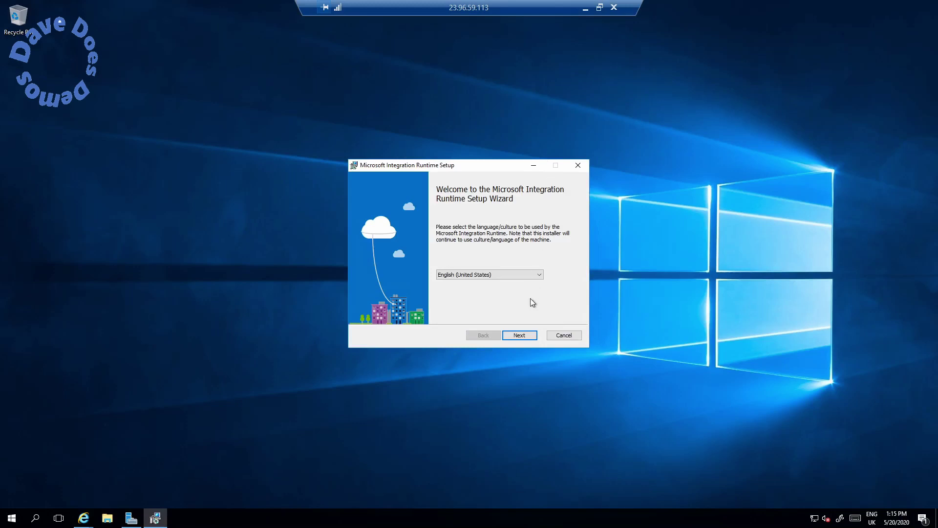
pyautogui.click(518, 335)
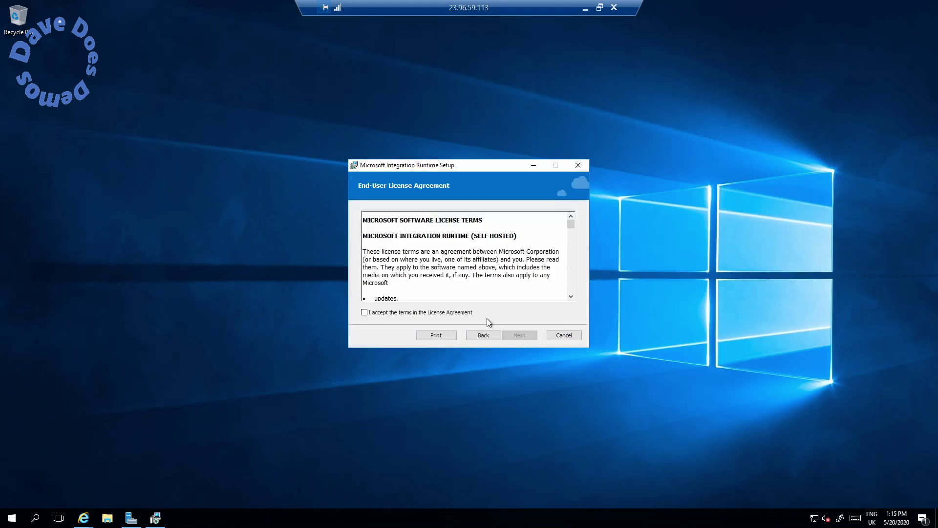
pyautogui.click(462, 313)
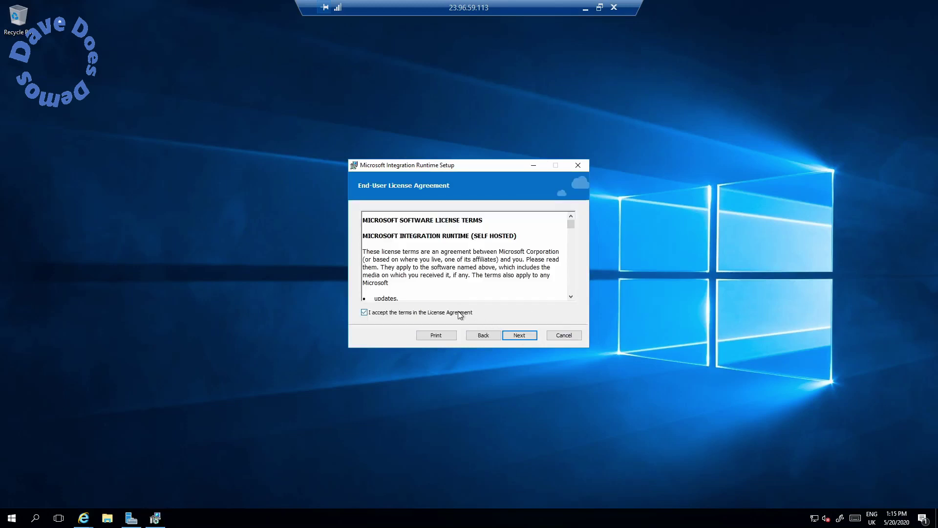
pyautogui.click(517, 336)
pyautogui.click(517, 337)
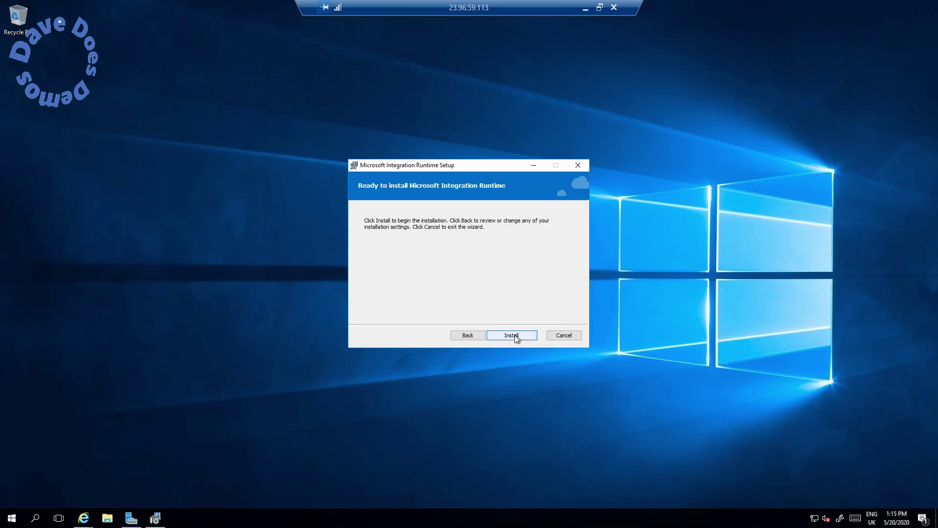
pyautogui.click(517, 336)
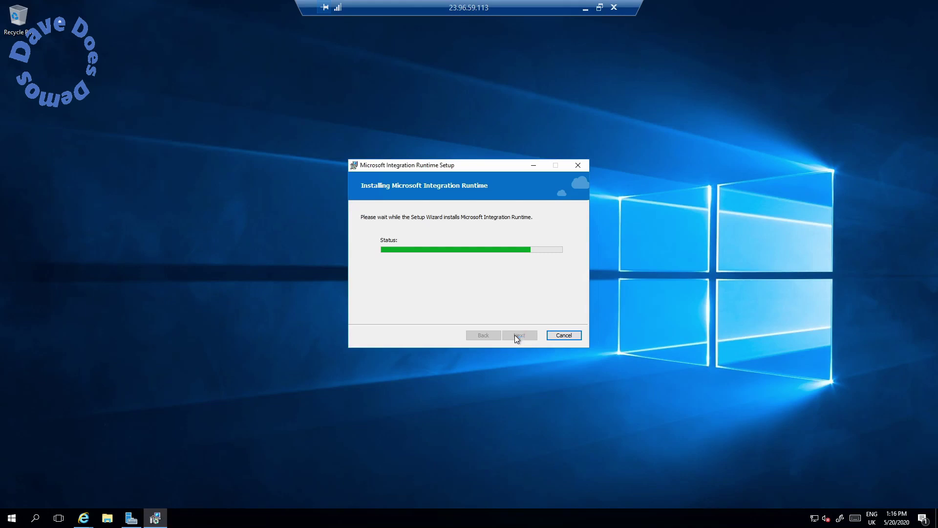
pyautogui.click(514, 335)
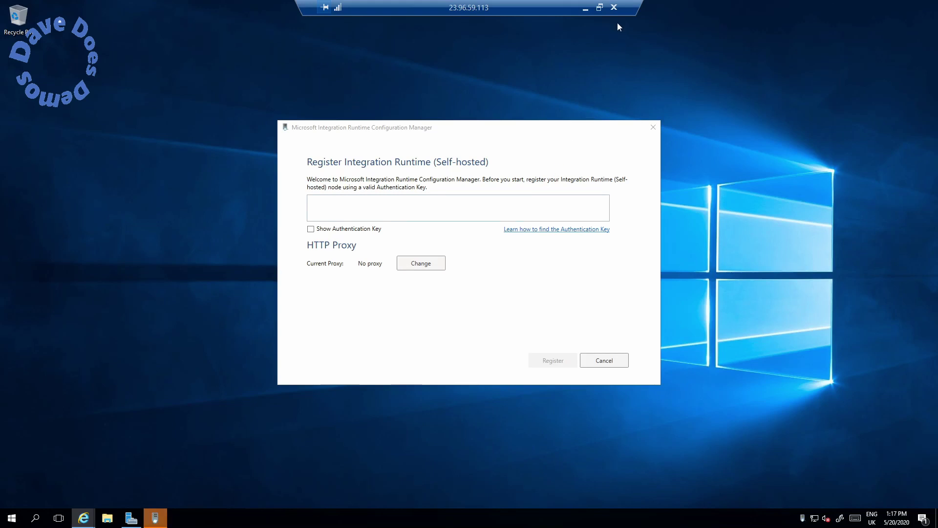
# Open the adf7pp2aec24vivg data factory in datalakeinaday and launch Author & Monitor
pyautogui.click(600, 9)
pyautogui.click(600, 10)
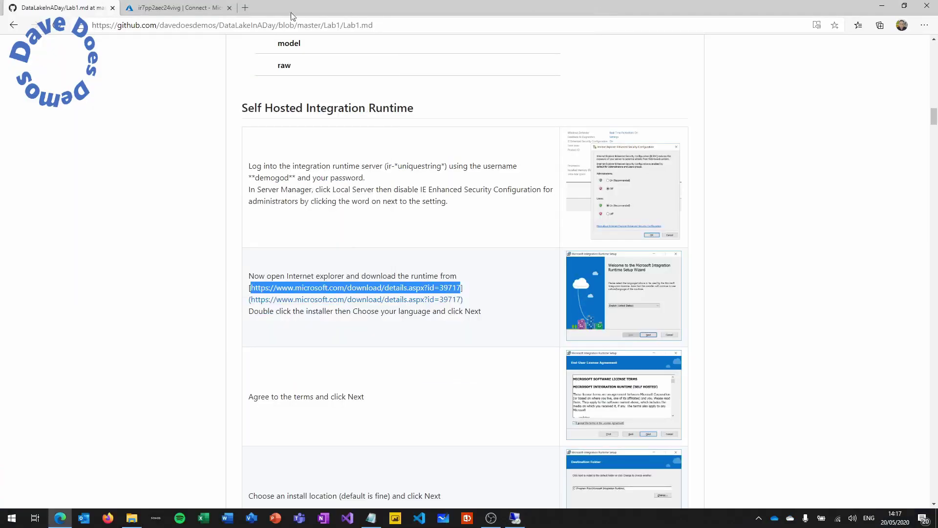
pyautogui.click(180, 8)
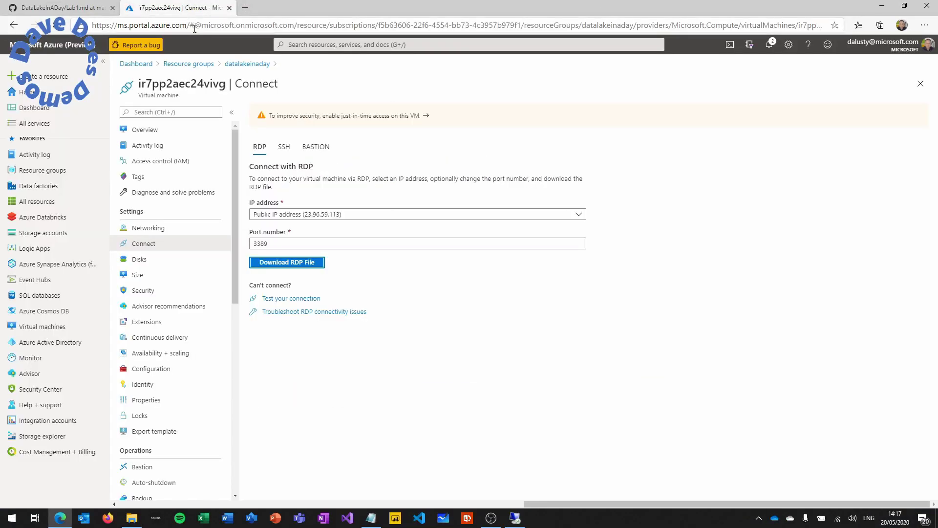
pyautogui.click(227, 65)
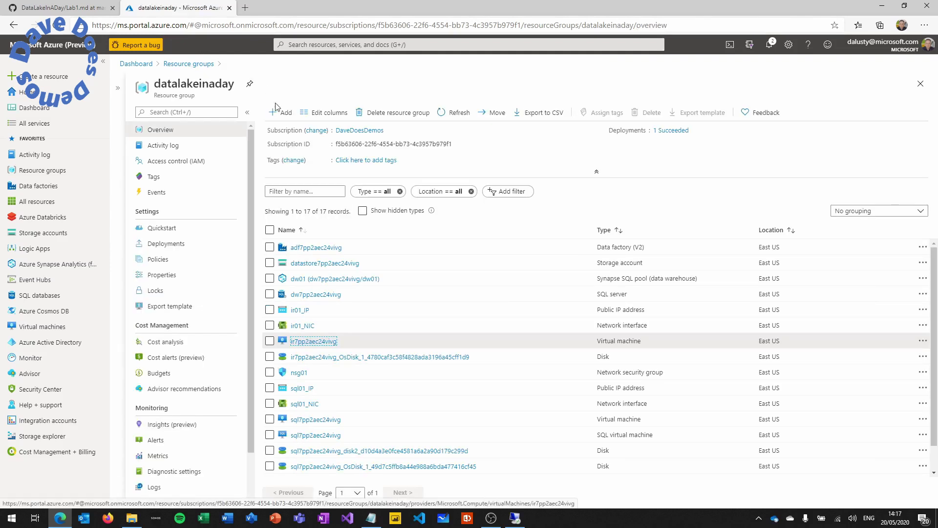
pyautogui.click(327, 249)
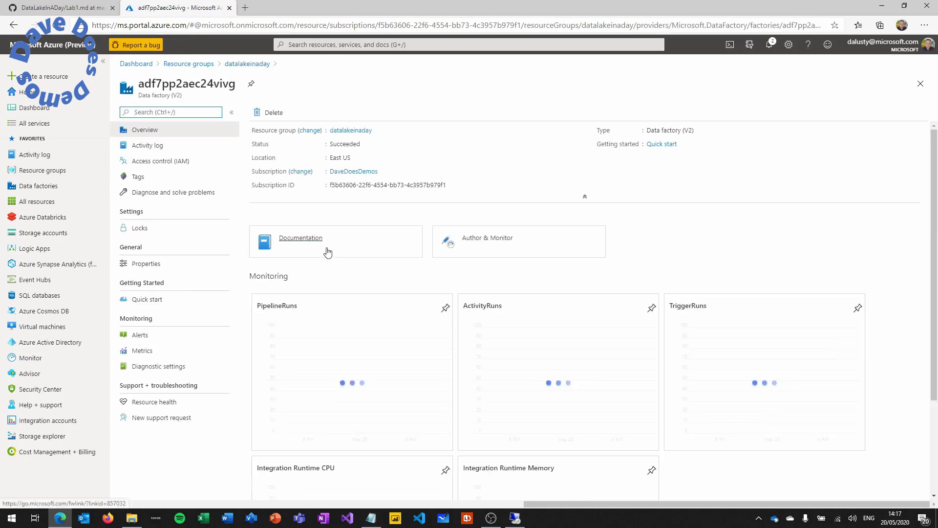
pyautogui.click(490, 242)
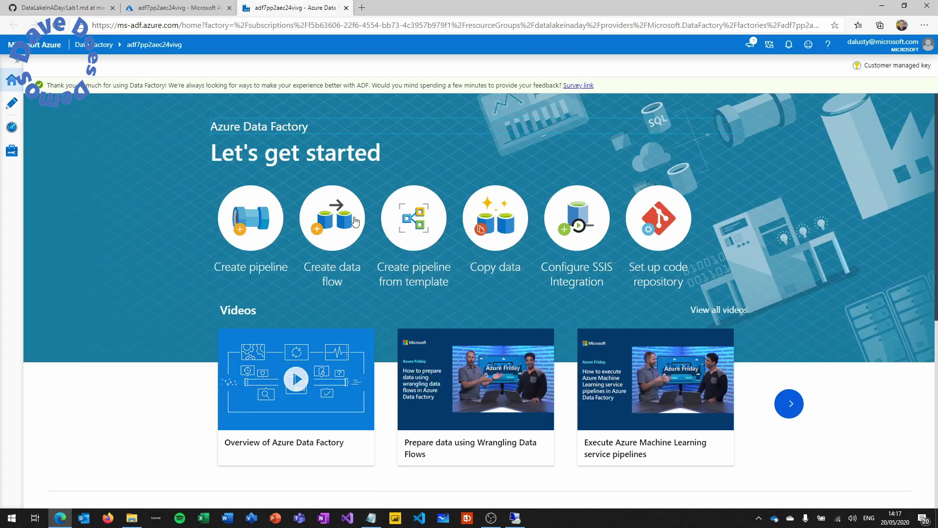
# Show the integration runtimes list in the Data Factory management hub
pyautogui.click(13, 104)
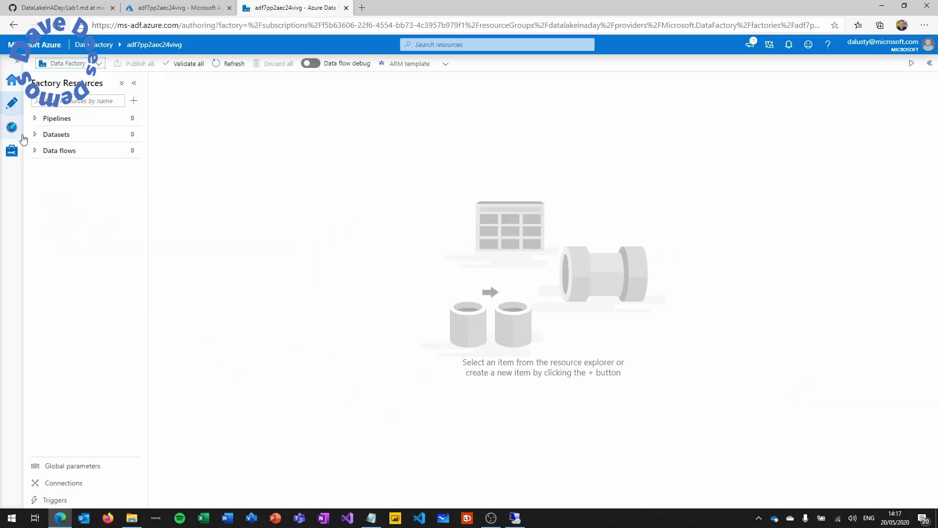
pyautogui.click(77, 483)
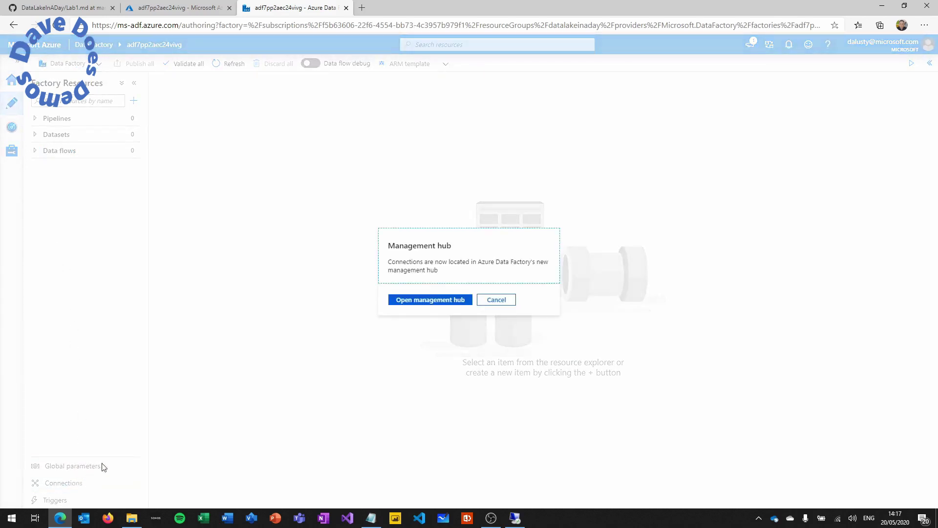
pyautogui.click(416, 303)
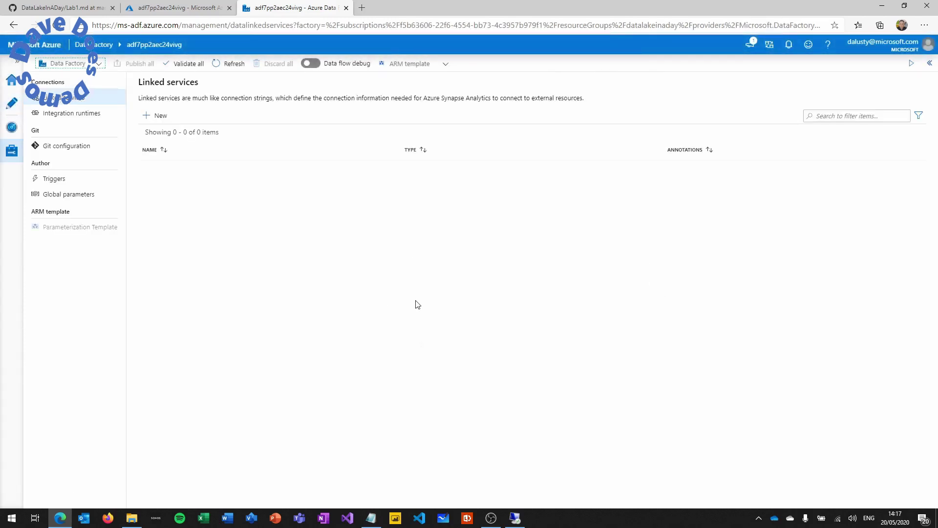
pyautogui.click(95, 117)
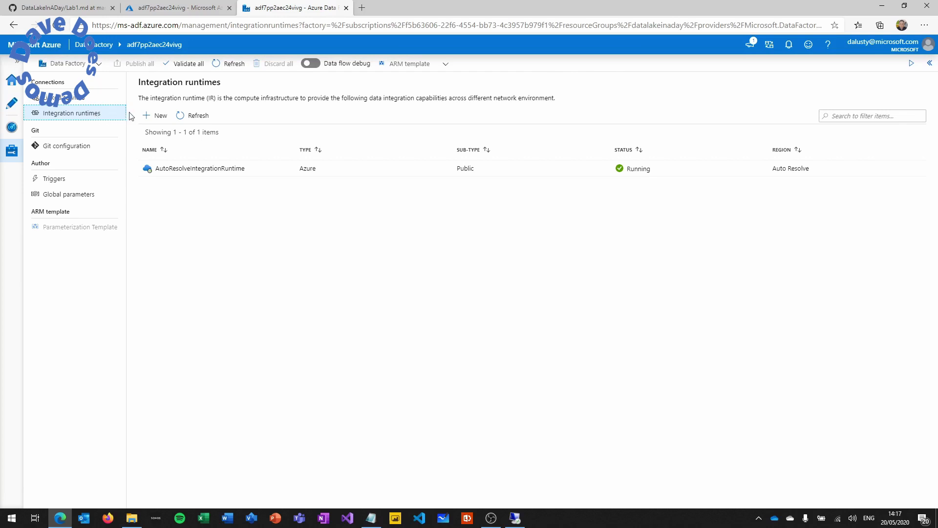
# Create the self-hosted integration runtime demoIR and copy its Key1 authentication key
pyautogui.click(158, 117)
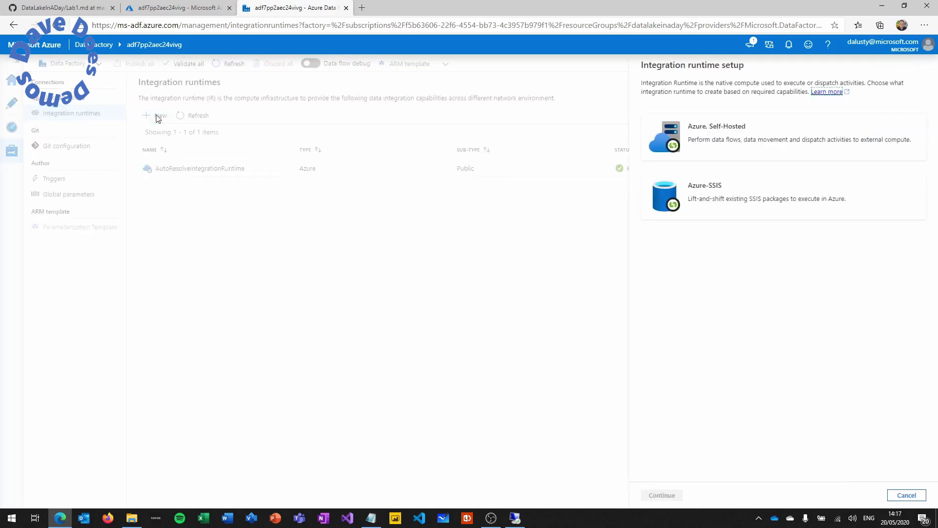
pyautogui.click(728, 138)
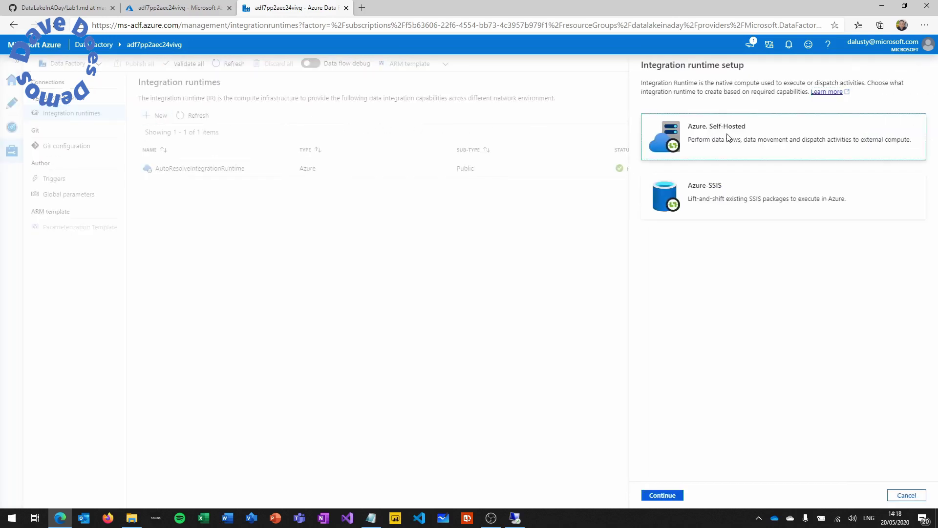
pyautogui.click(665, 494)
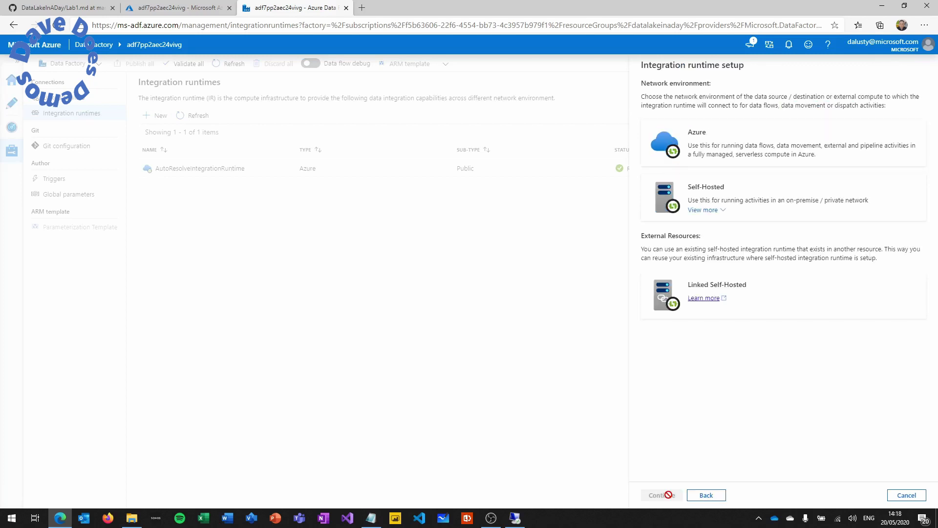
pyautogui.click(740, 200)
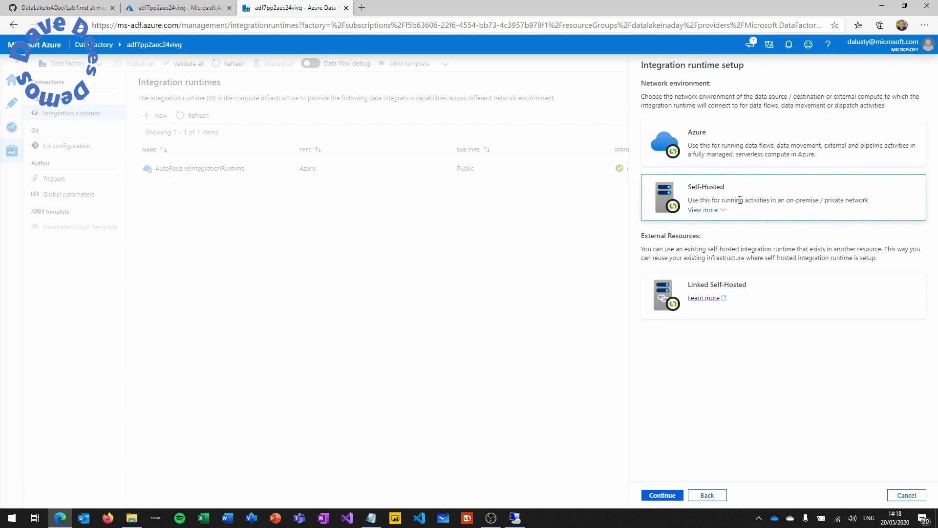
pyautogui.click(662, 495)
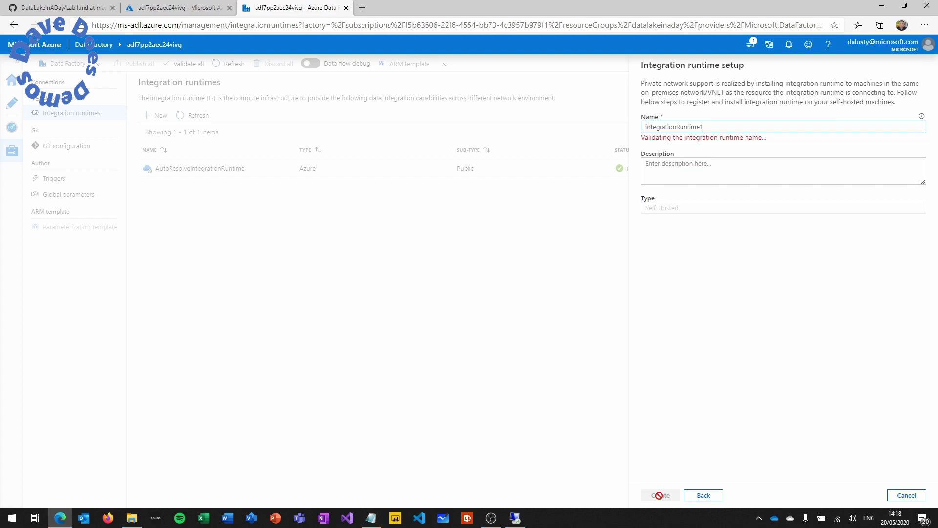
pyautogui.moveTo(712, 127); pyautogui.dragTo(622, 128)
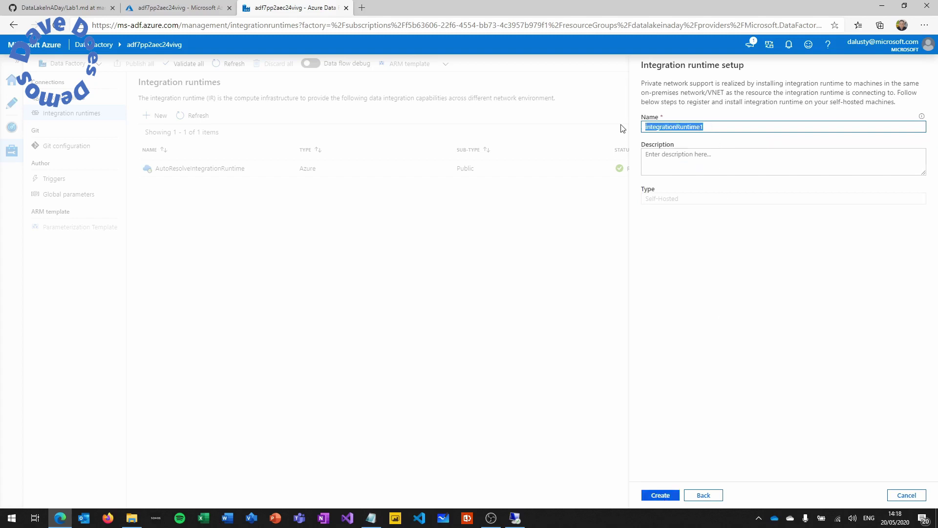
pyautogui.write('demoIR')
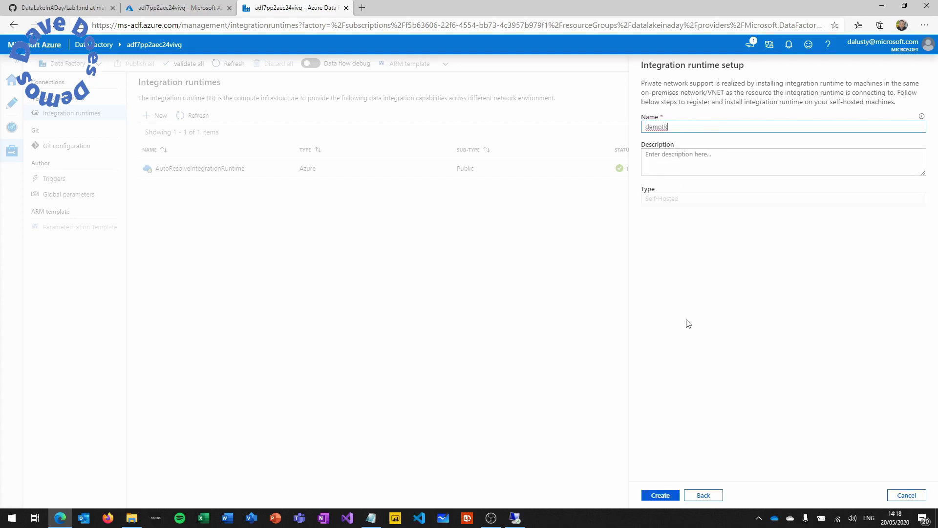
pyautogui.click(667, 496)
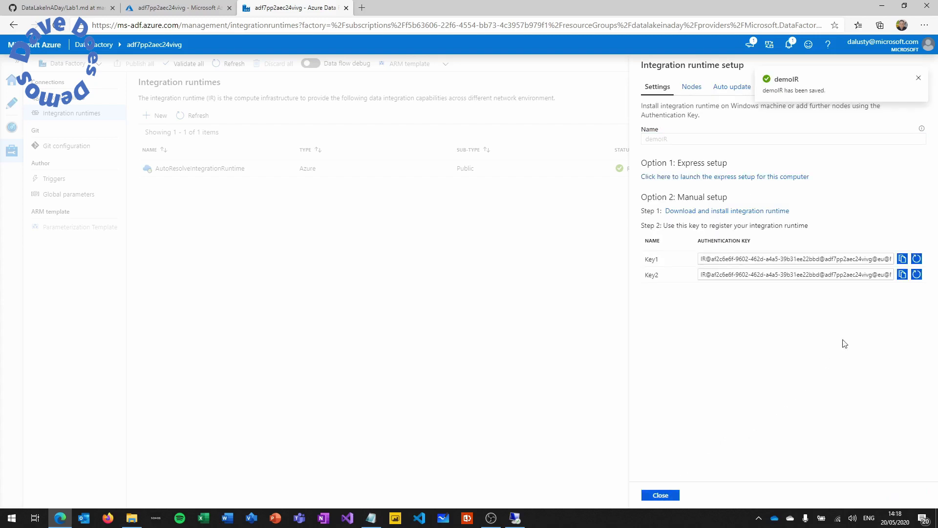
pyautogui.click(903, 259)
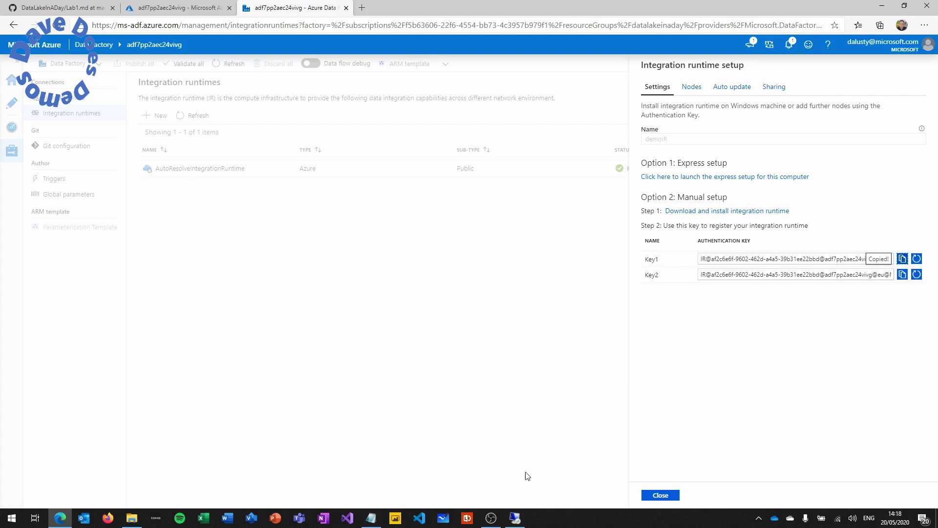
pyautogui.click(515, 518)
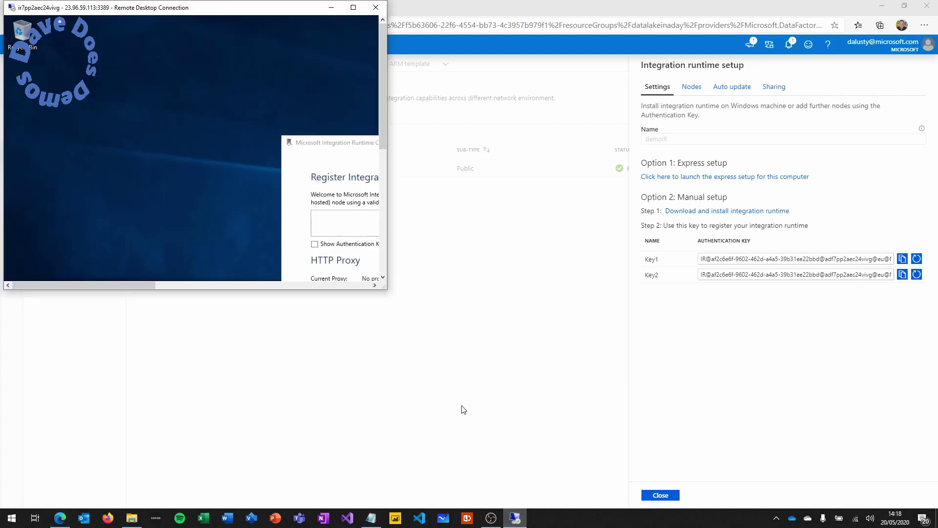
# Register the node with the pasted Key1 authentication key, then disconnect the remote session
pyautogui.click(353, 7)
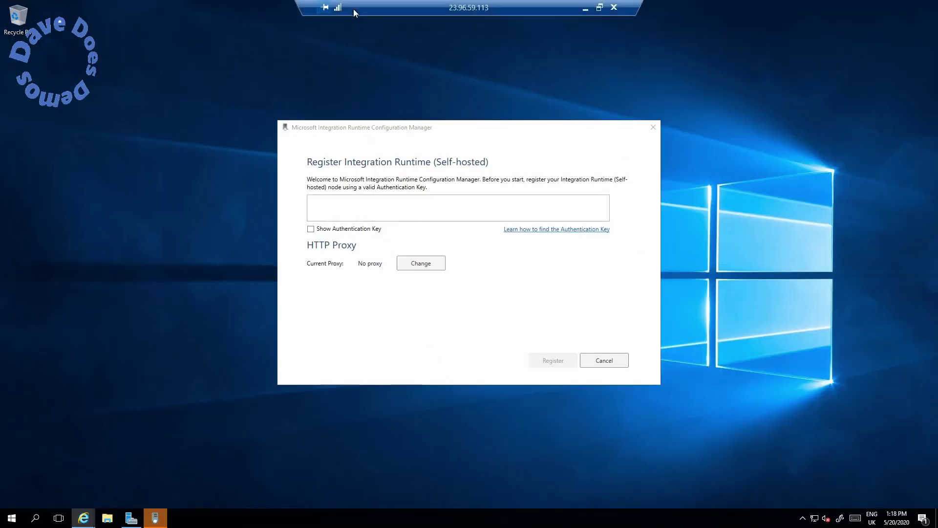
pyautogui.click(367, 209)
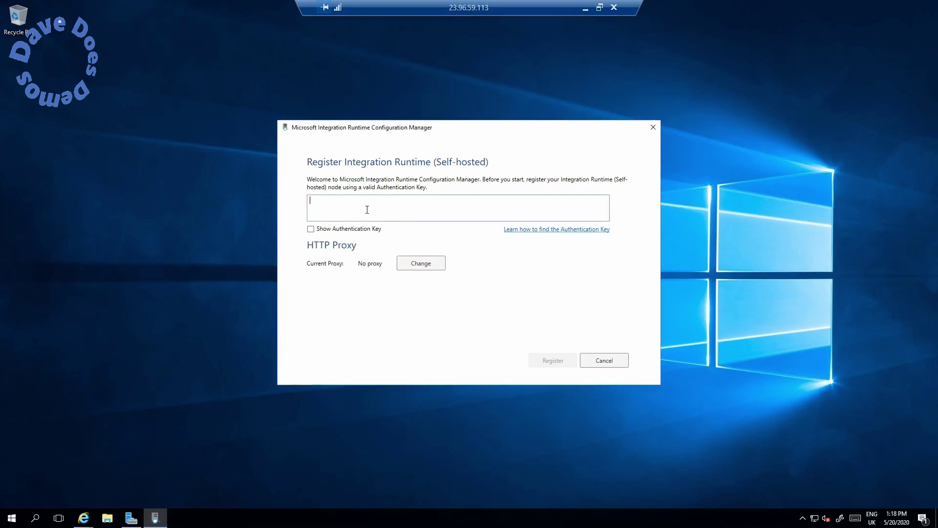
pyautogui.hotkey('ctrl', 'v')
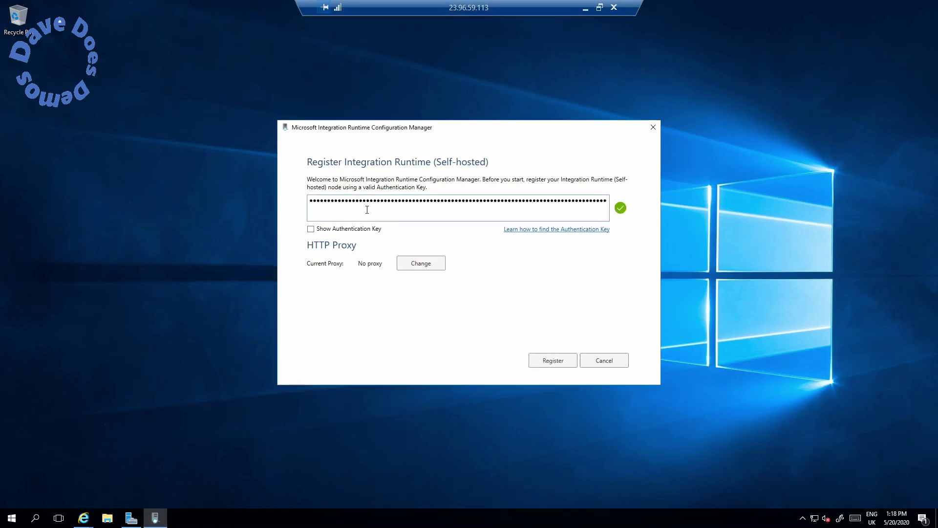
pyautogui.click(549, 360)
pyautogui.click(547, 359)
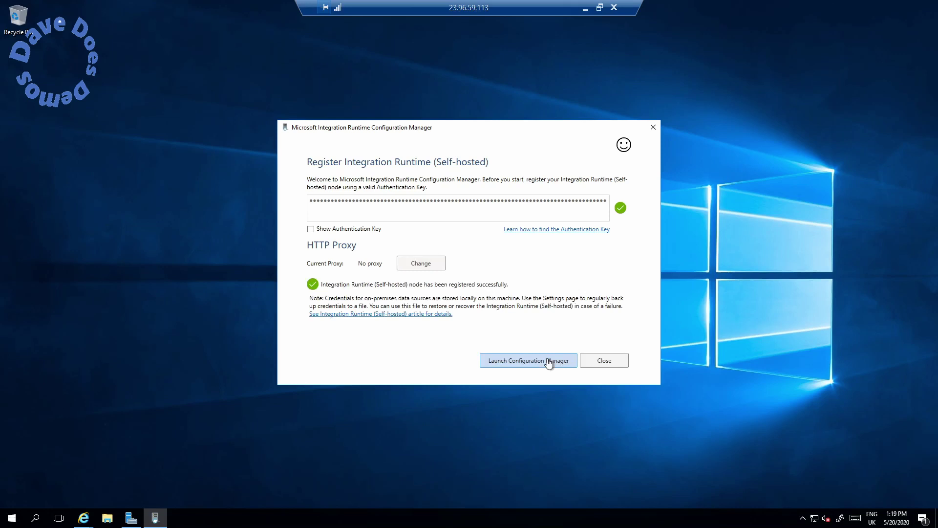
pyautogui.click(599, 361)
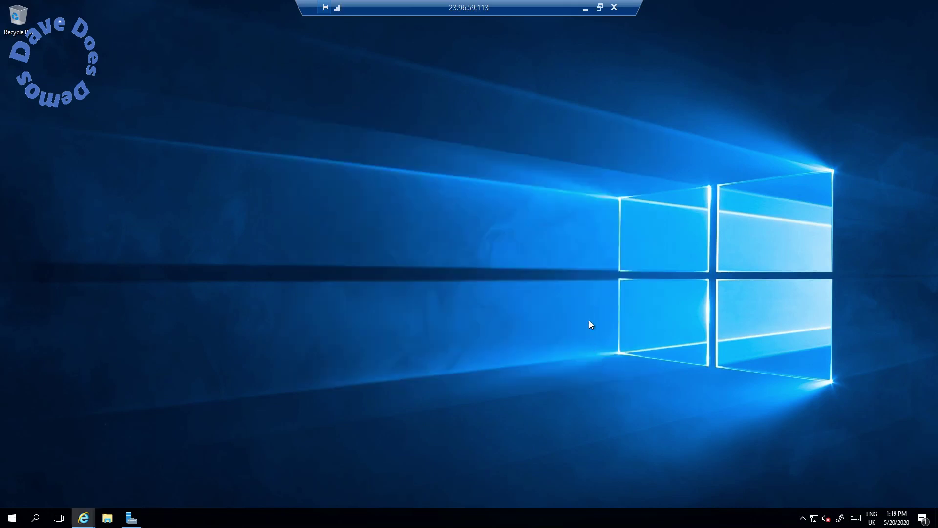
pyautogui.click(614, 7)
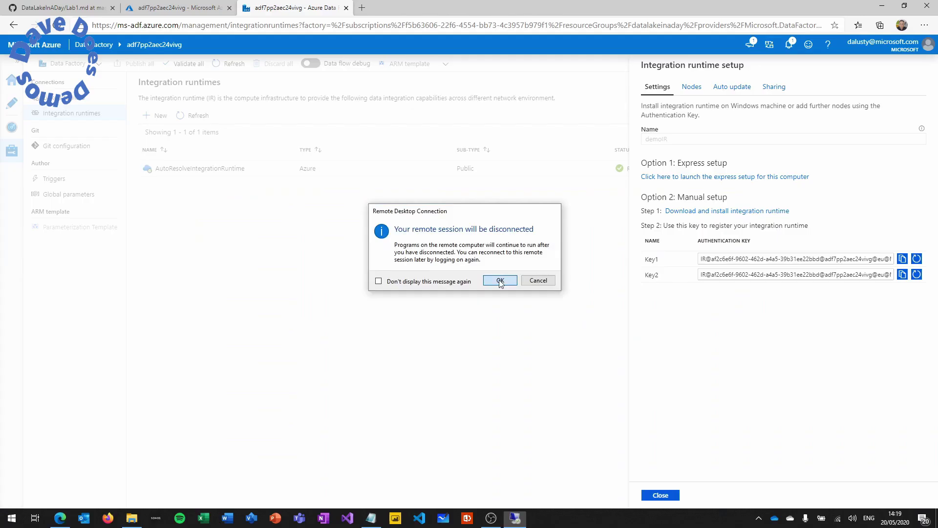
pyautogui.click(501, 282)
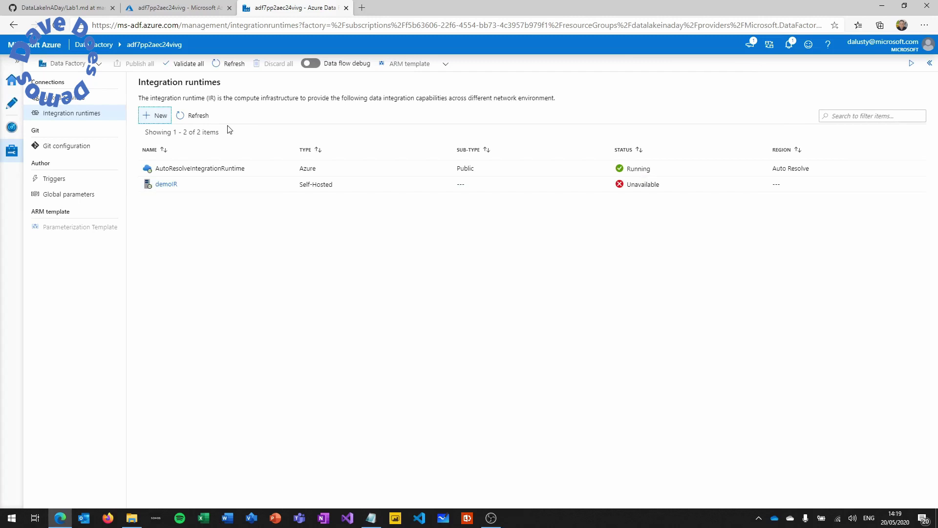
# Refresh the integration runtimes so demoIR reports Running, then view the empty Linked services list
pyautogui.click(204, 120)
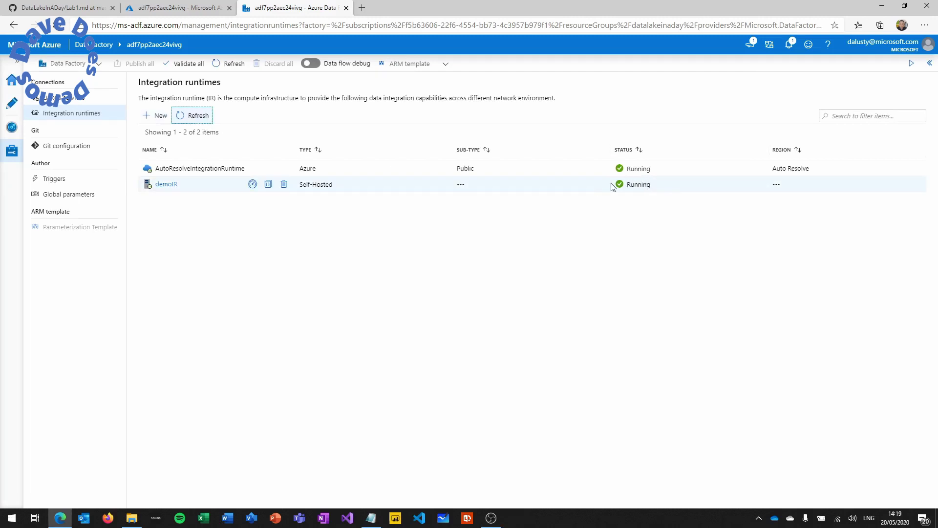
pyautogui.click(572, 268)
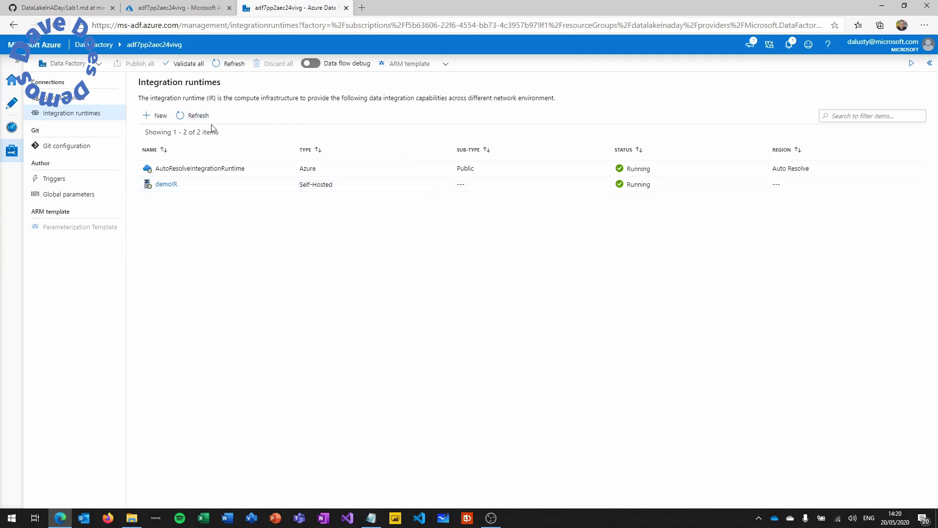
pyautogui.click(77, 100)
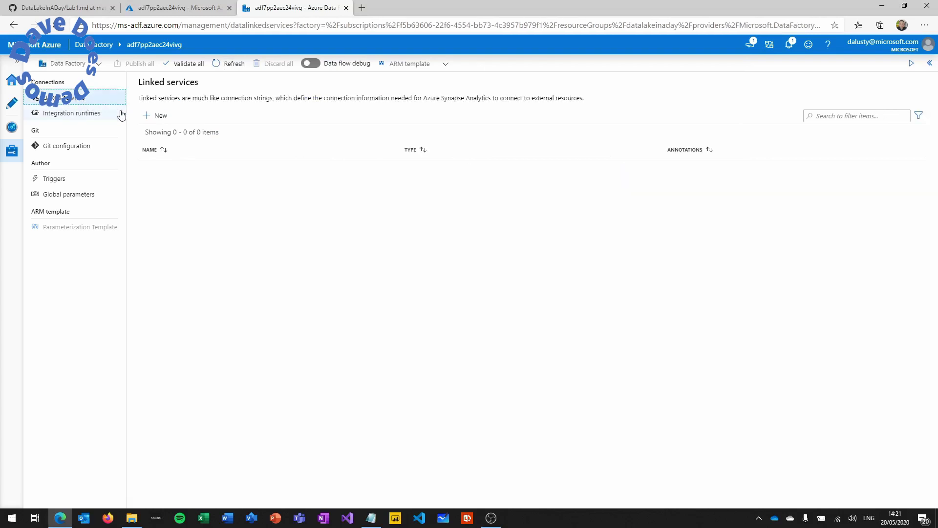
# Start a new Azure Blob Storage linked service under the demo subscription
pyautogui.click(153, 116)
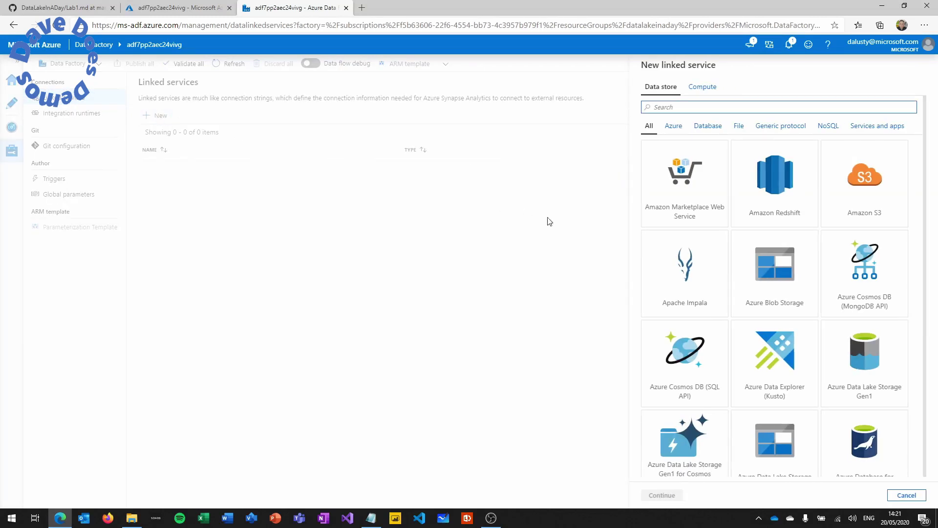
pyautogui.click(777, 270)
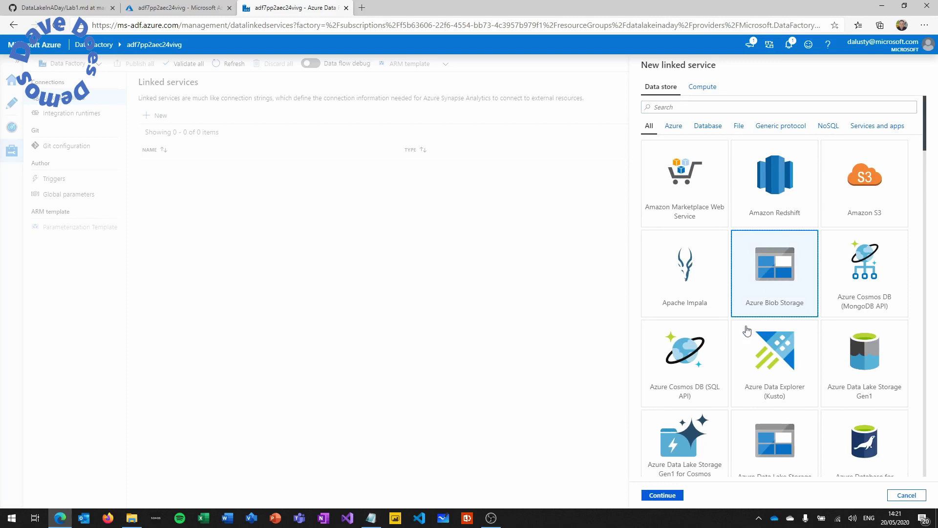
pyautogui.click(656, 495)
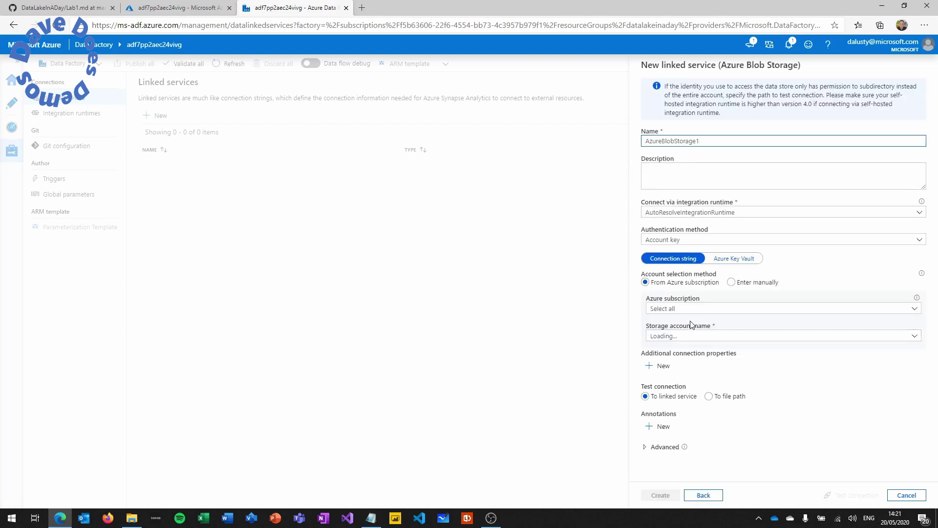
pyautogui.click(695, 309)
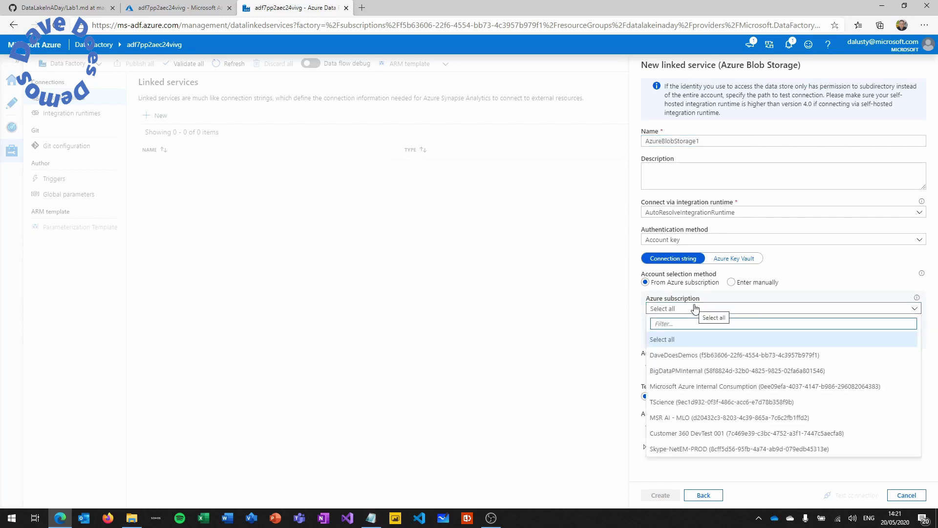
pyautogui.click(689, 354)
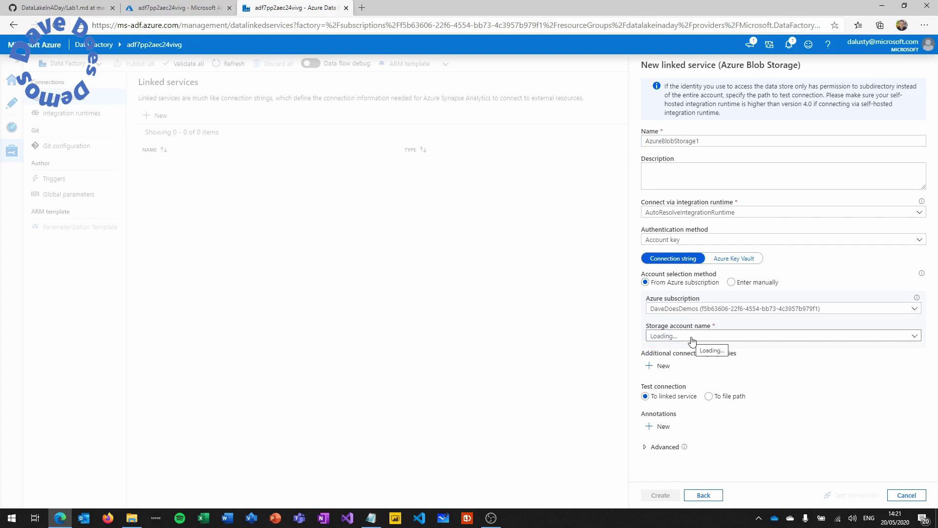
# Select storage account datastore7pp2aec24vivg, test the connection, and create AzureBlobStorage1
pyautogui.click(693, 342)
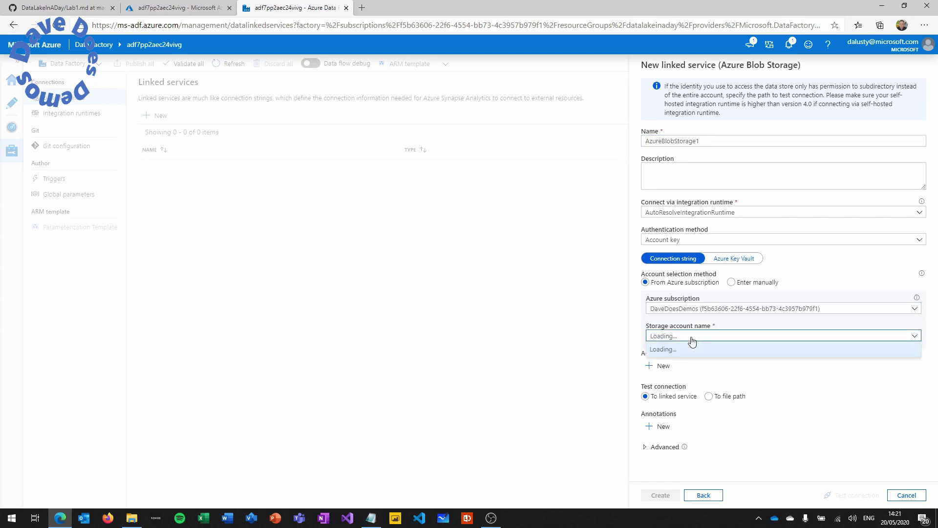
pyautogui.click(693, 341)
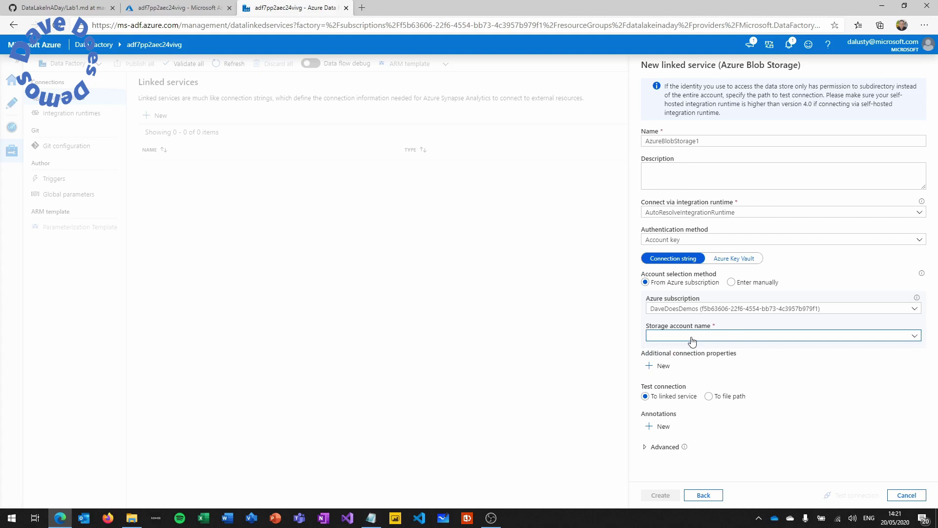
pyautogui.click(693, 341)
pyautogui.scroll(-2, 696, 376)
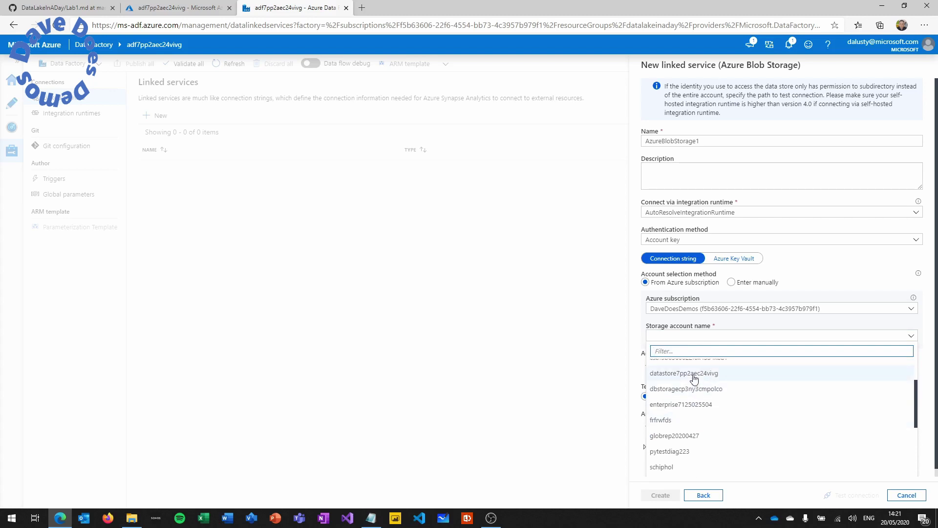
pyautogui.click(695, 377)
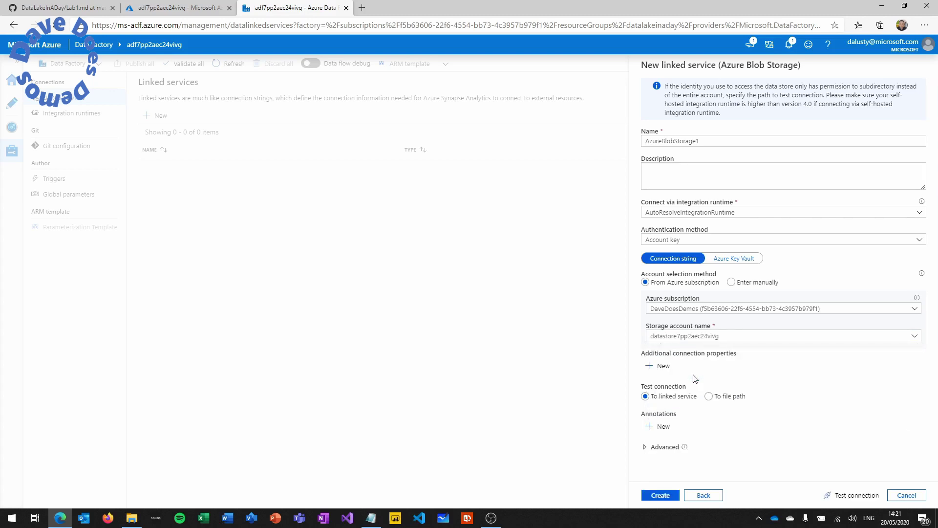
pyautogui.click(855, 496)
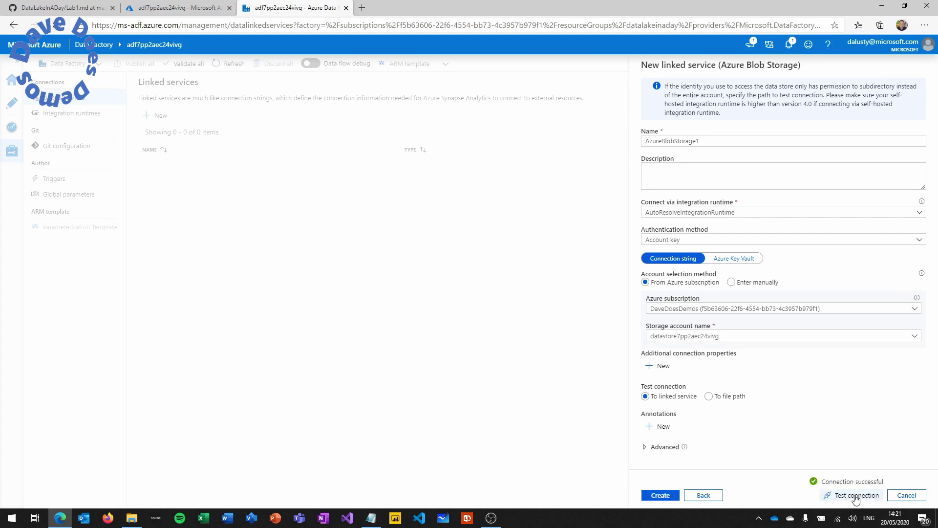
pyautogui.click(664, 499)
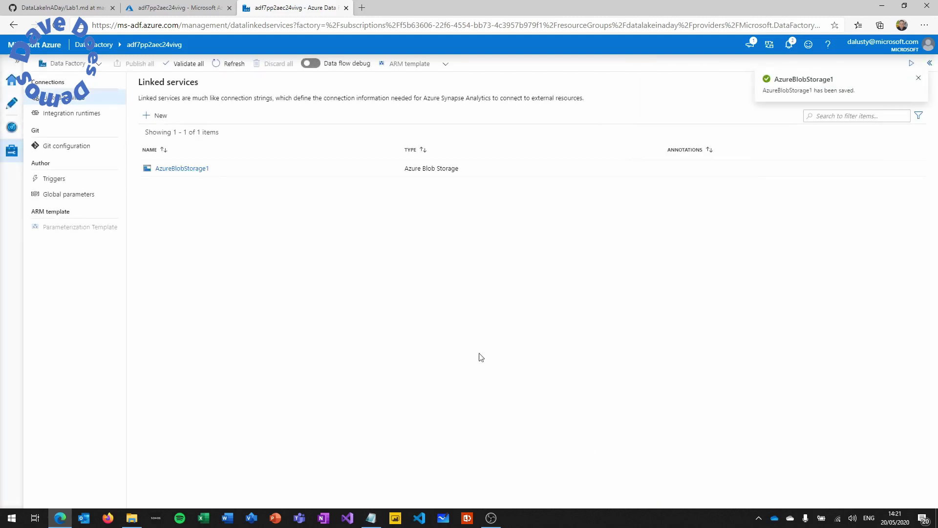
# Start another linked service, filter data stores by 'sql', and pick SQL Server
pyautogui.click(160, 116)
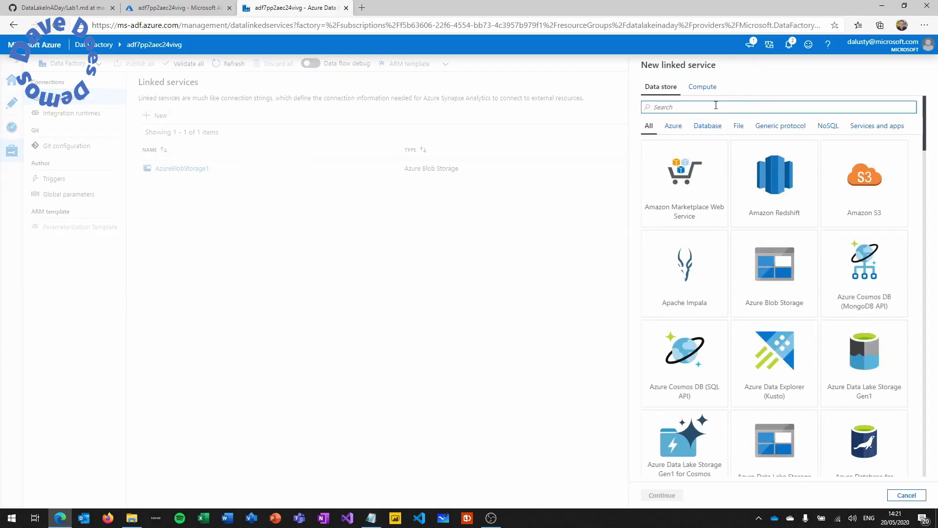
pyautogui.write('sql')
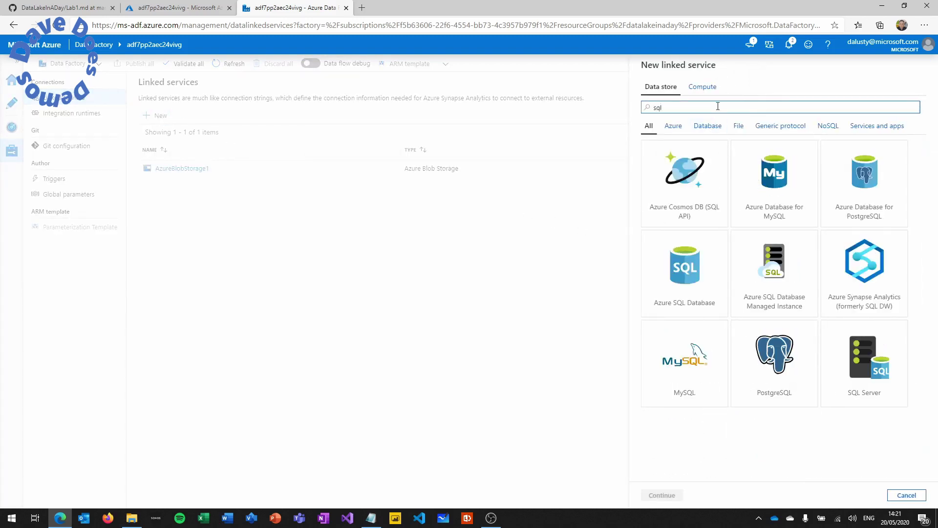
pyautogui.click(886, 369)
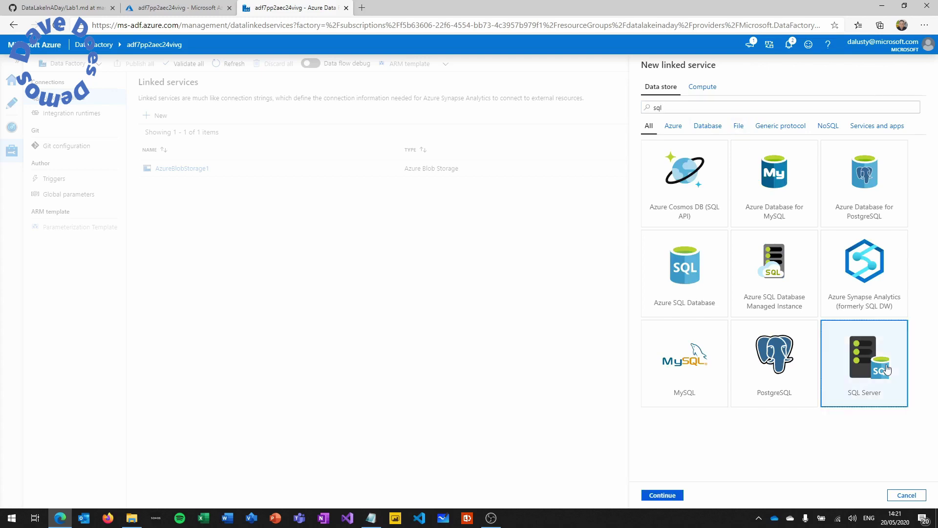
# Point the SQL Server connection at server sql01 via demoIR, database sales
pyautogui.click(663, 495)
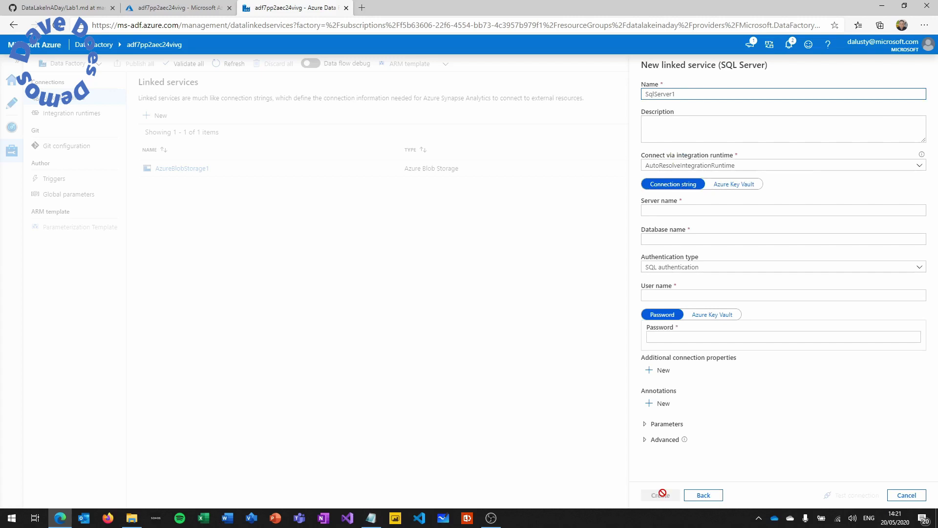
pyautogui.click(702, 211)
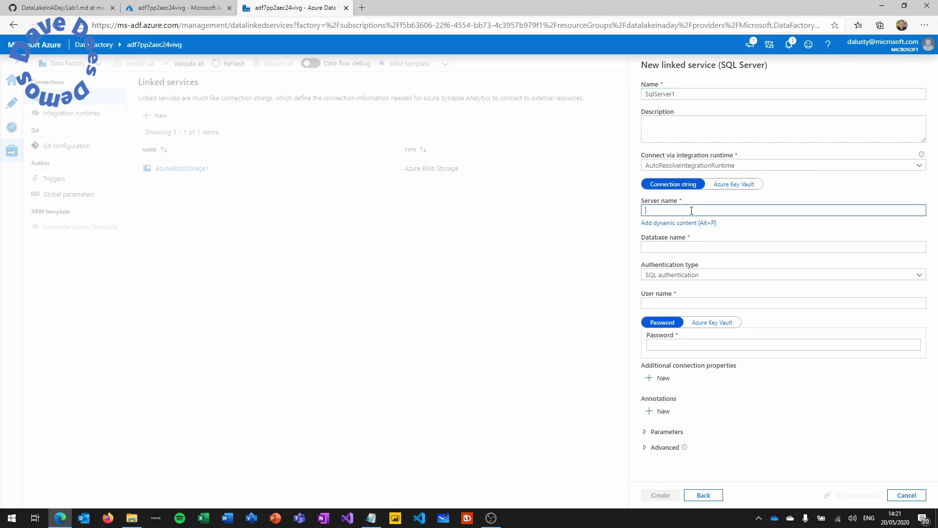
pyautogui.write('sql01')
pyautogui.click(714, 167)
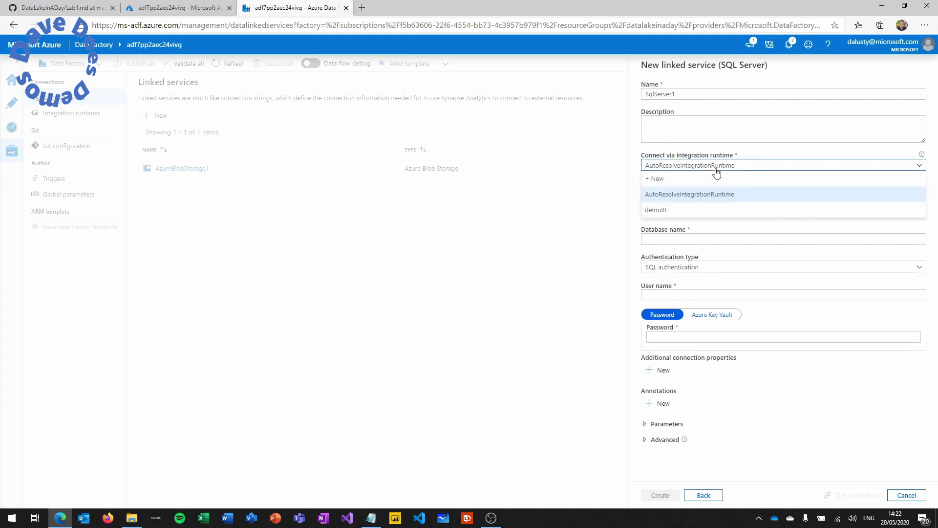
pyautogui.click(673, 214)
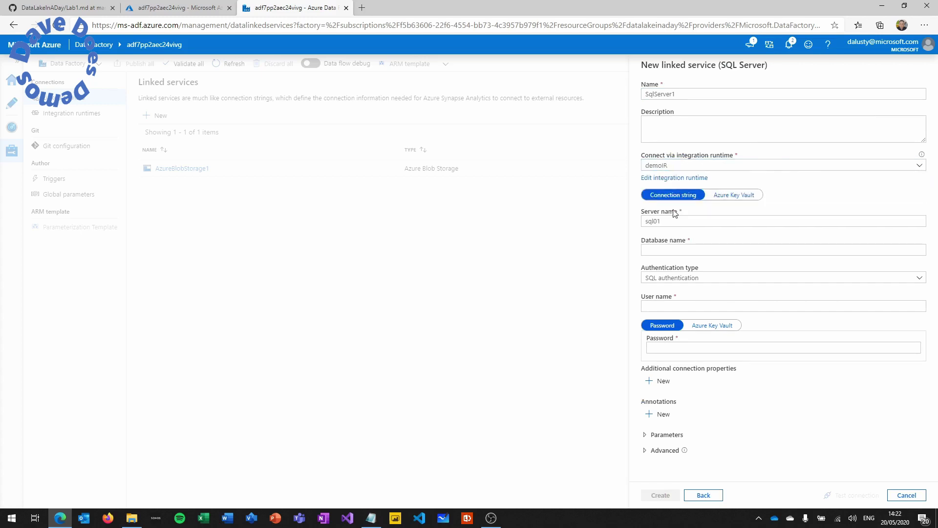
pyautogui.click(671, 248)
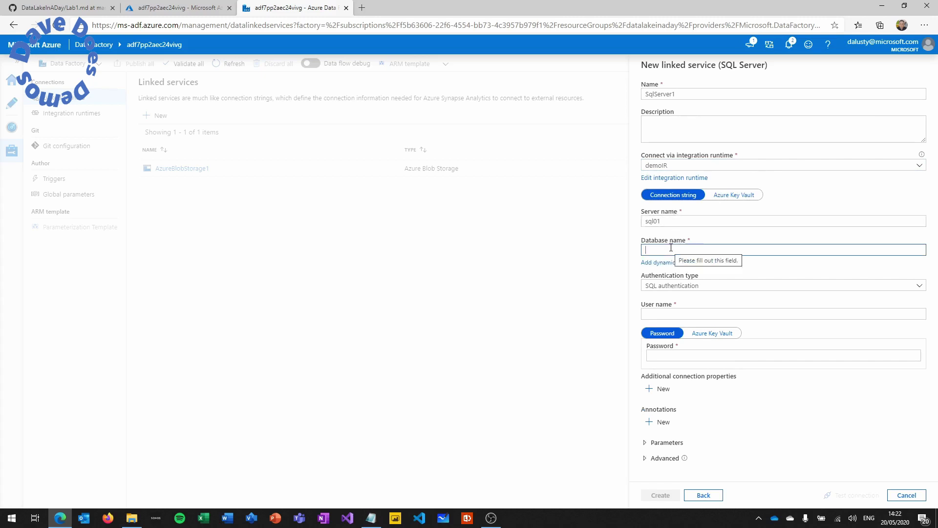
pyautogui.write('sa')
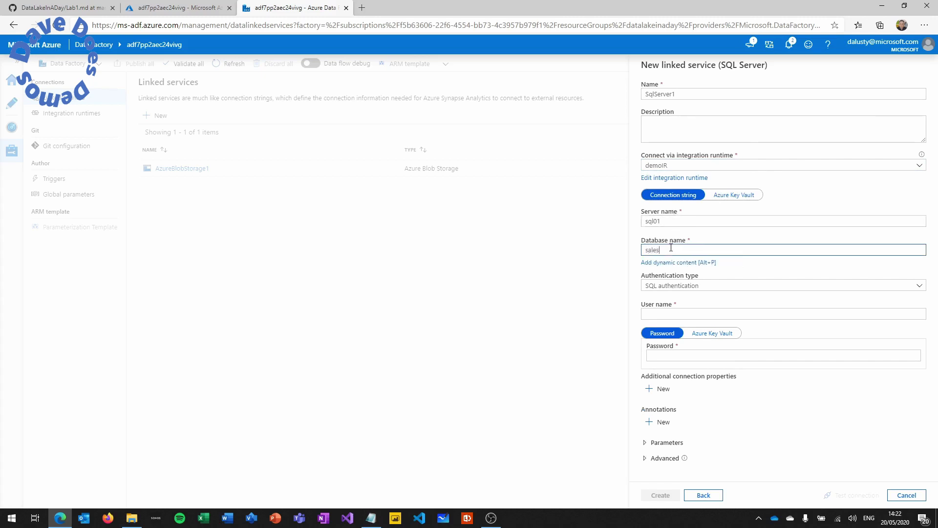
pyautogui.write('les')
# Use Windows authentication with the user name and password, test, and create SqlServer1
pyautogui.click(667, 286)
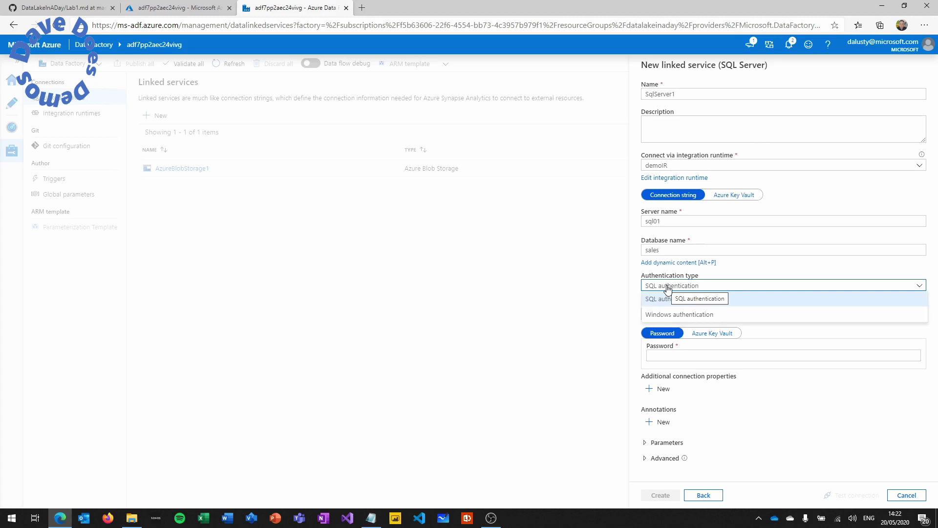
pyautogui.click(666, 306)
pyautogui.click(666, 307)
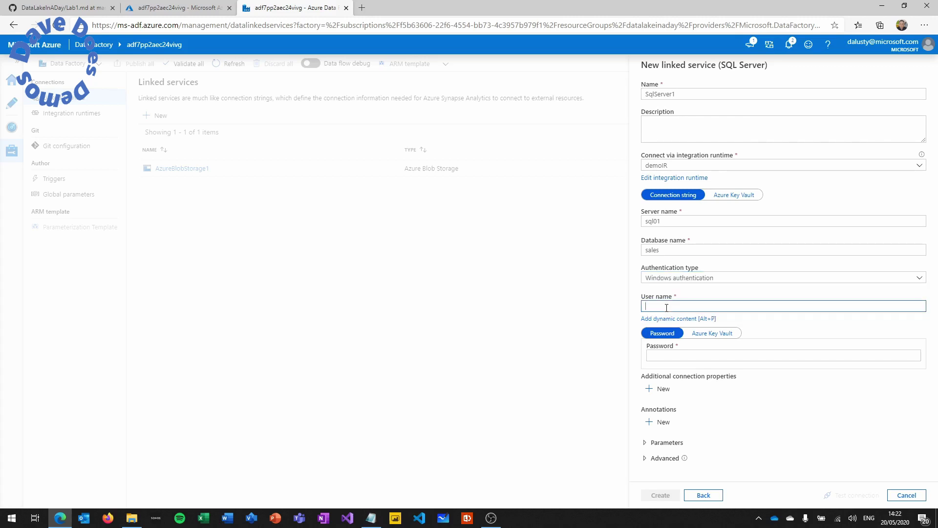
pyautogui.write('demogod')
pyautogui.press('Tab')
pyautogui.press('Tab')
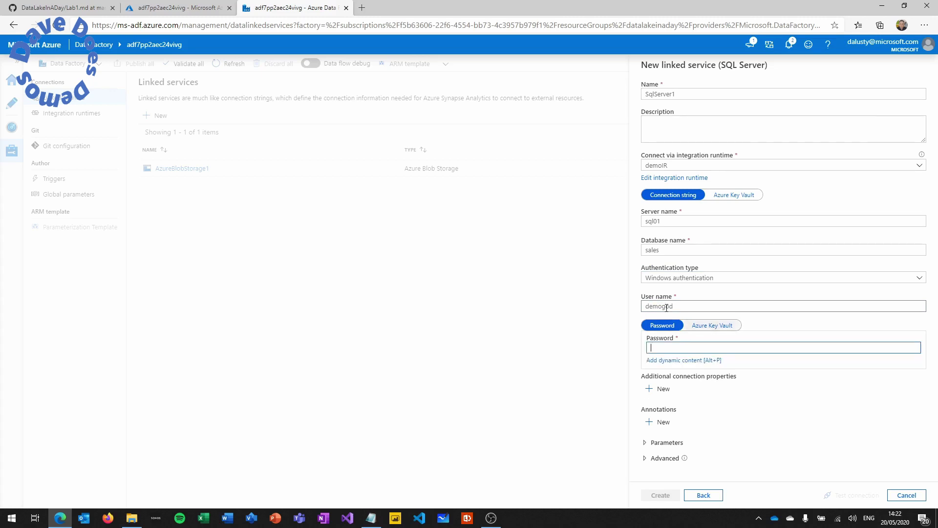
pyautogui.write('••')
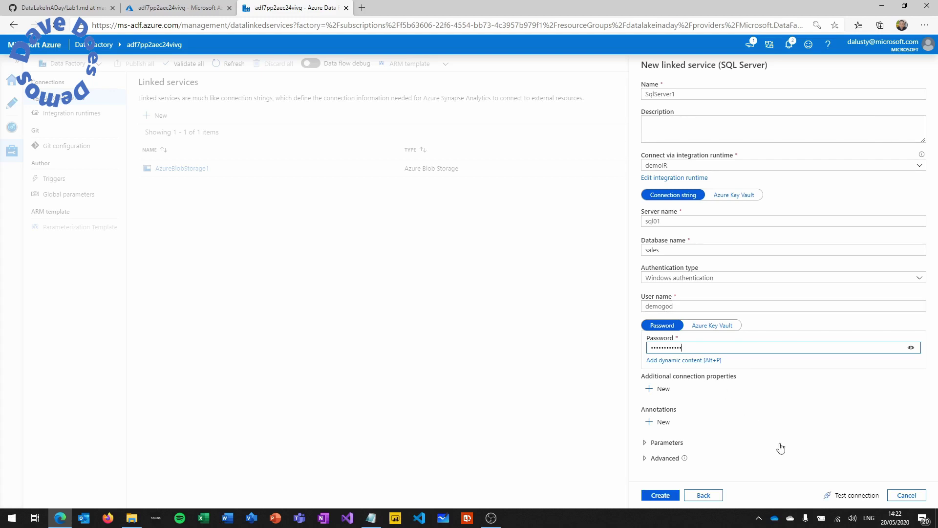
pyautogui.click(850, 496)
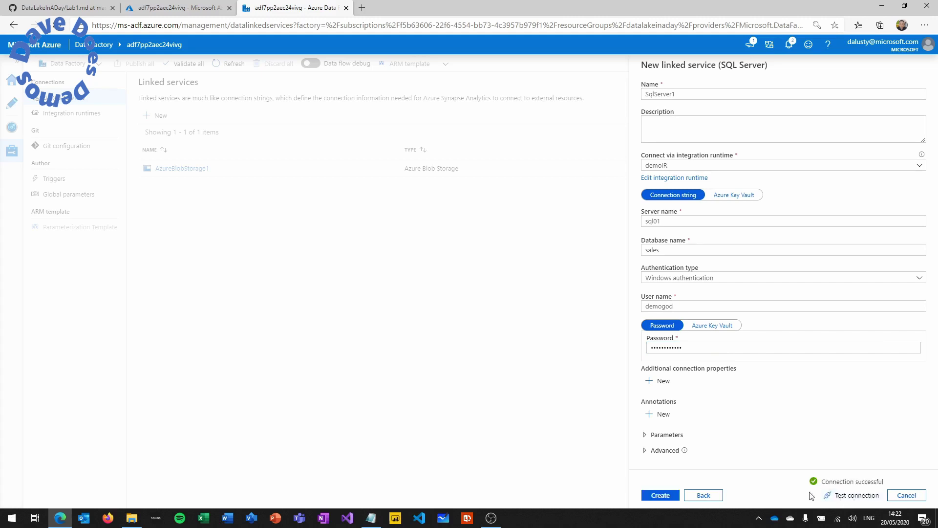
pyautogui.click(665, 495)
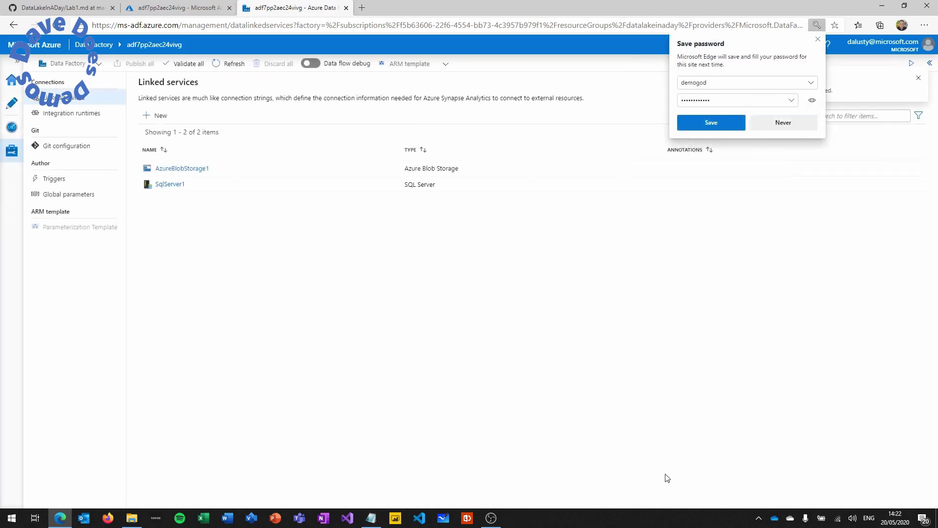
# Decline Edge's password save, go to the Author workspace, and expand Datasets
pyautogui.click(784, 124)
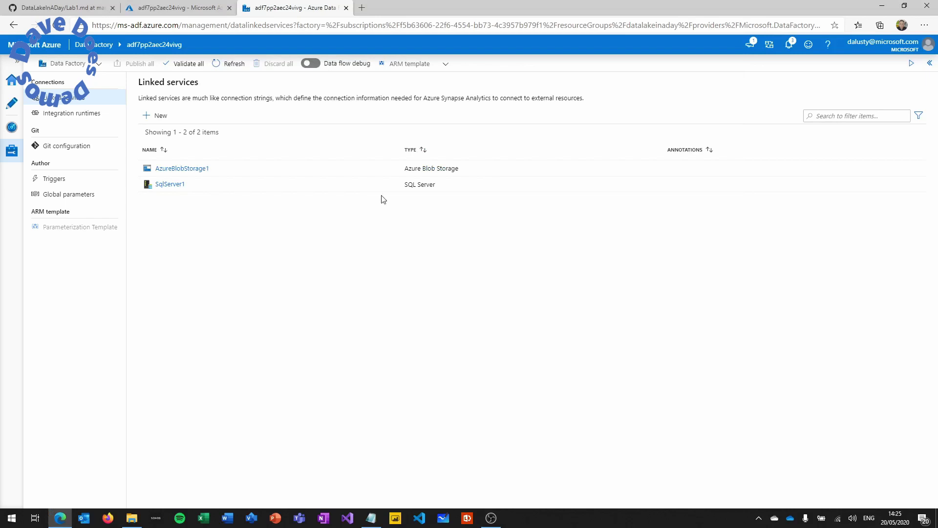
pyautogui.click(13, 106)
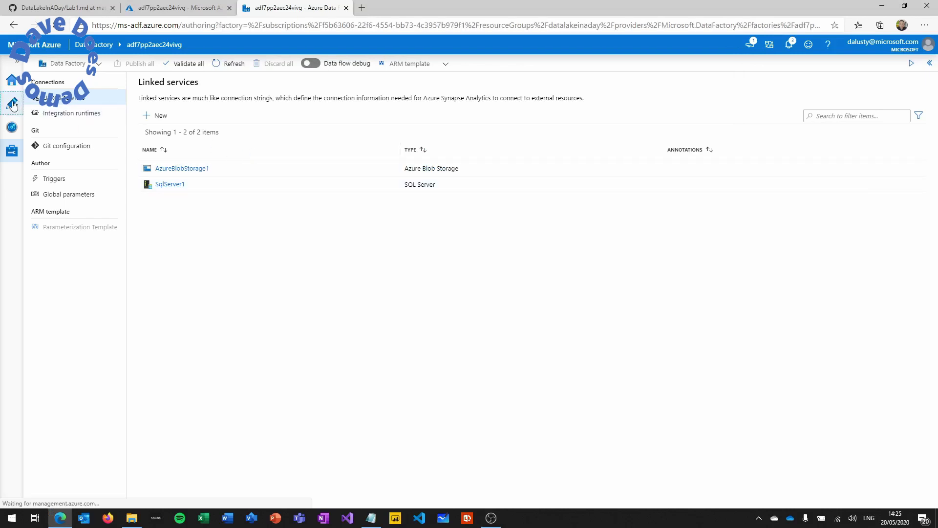
pyautogui.click(35, 134)
# Start a new Azure Blob Storage dataset in DelimitedText format
pyautogui.click(133, 138)
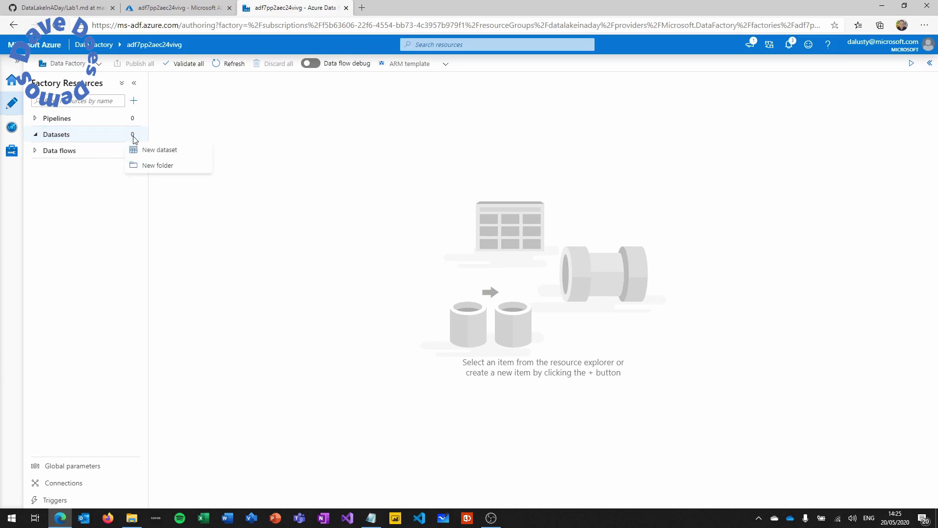
pyautogui.click(148, 150)
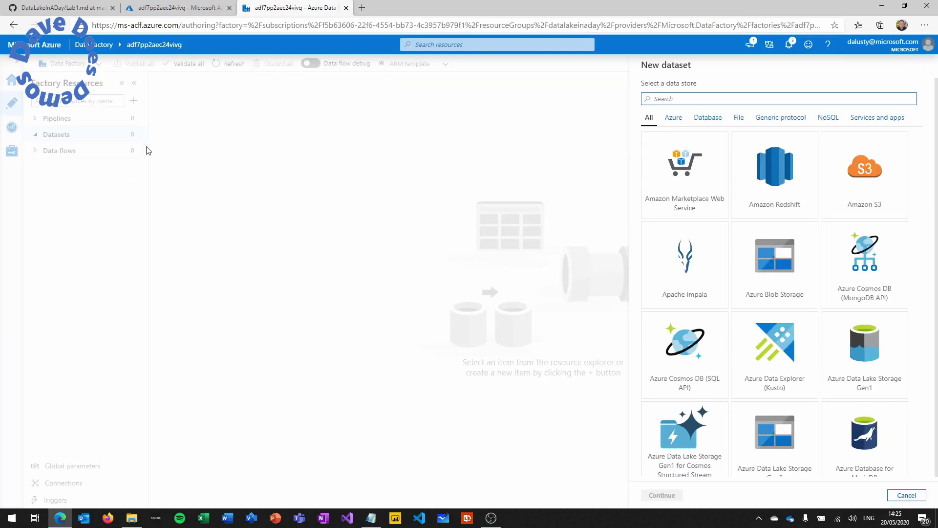
pyautogui.click(777, 265)
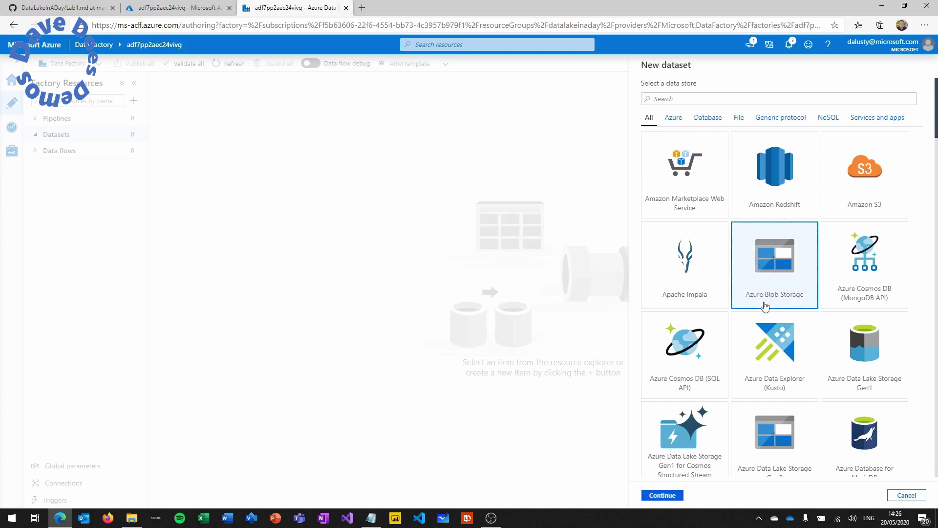
pyautogui.click(668, 496)
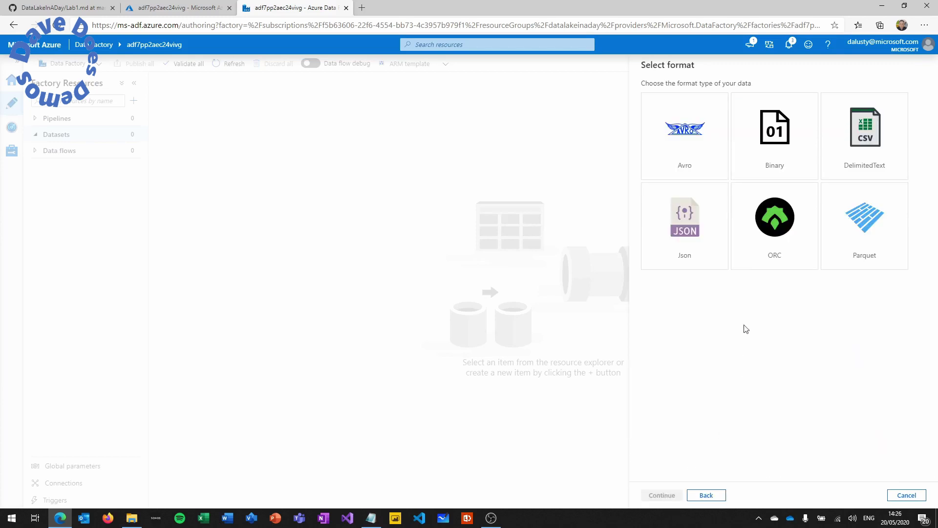
pyautogui.click(852, 154)
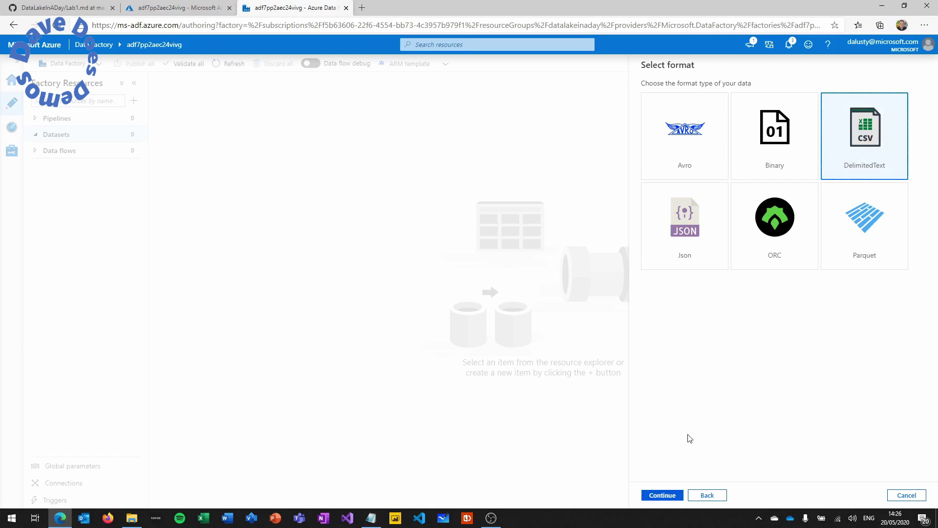
pyautogui.click(663, 495)
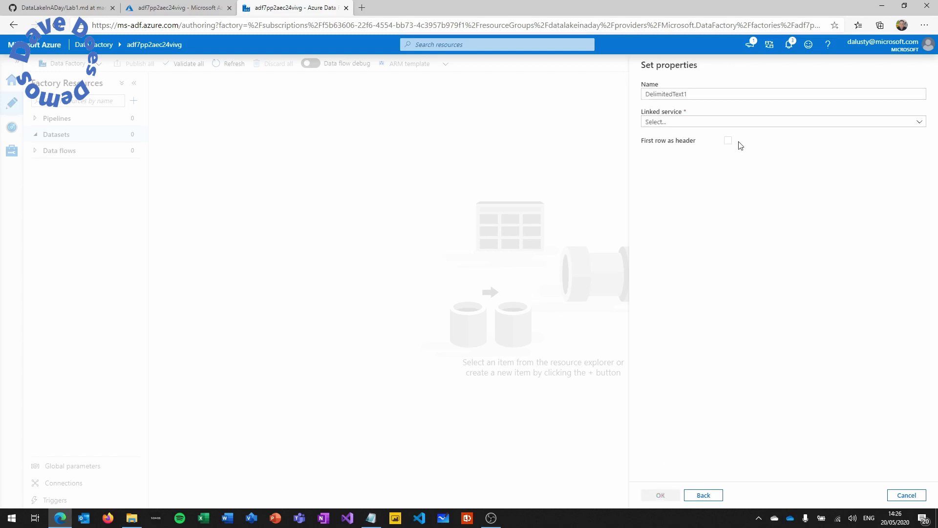
# Name the dataset DelimitedTextCustomers and link it to AzureBlobStorage1
pyautogui.moveTo(687, 94); pyautogui.dragTo(685, 94)
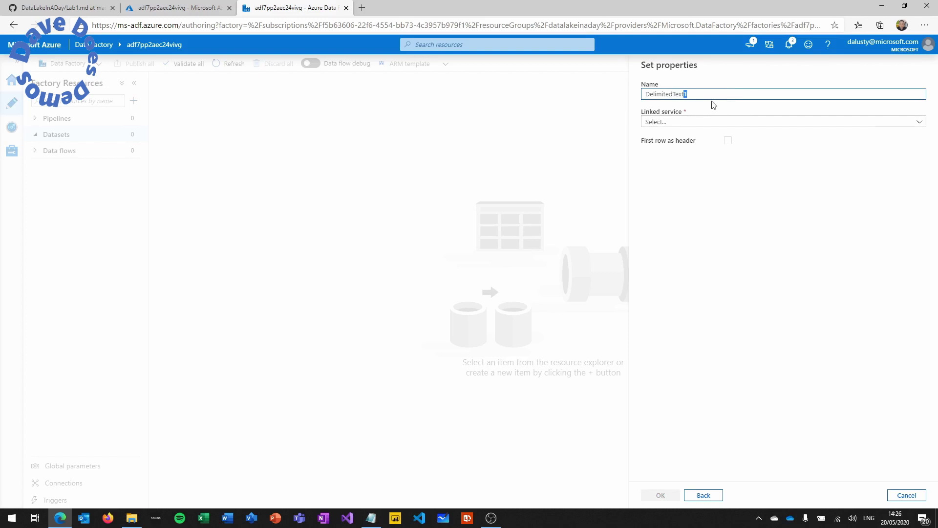
pyautogui.write('Customers')
pyautogui.click(707, 123)
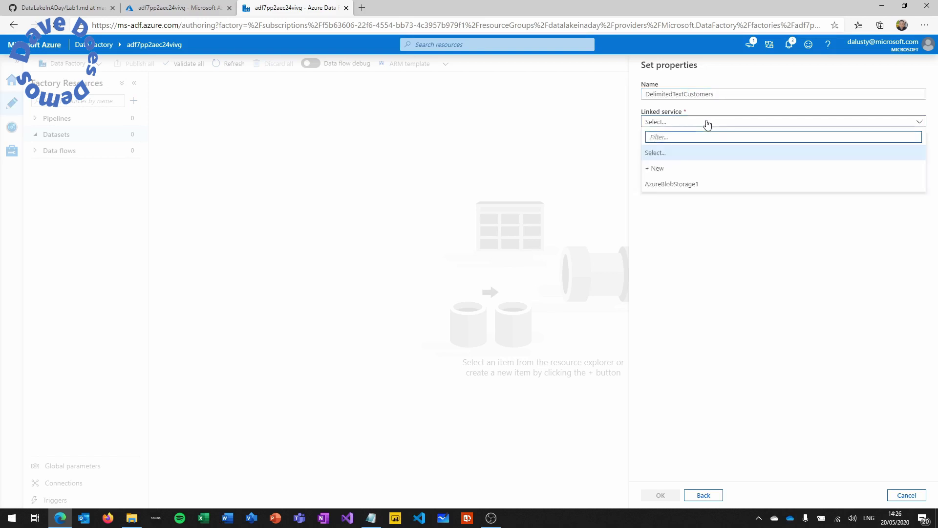
pyautogui.click(691, 184)
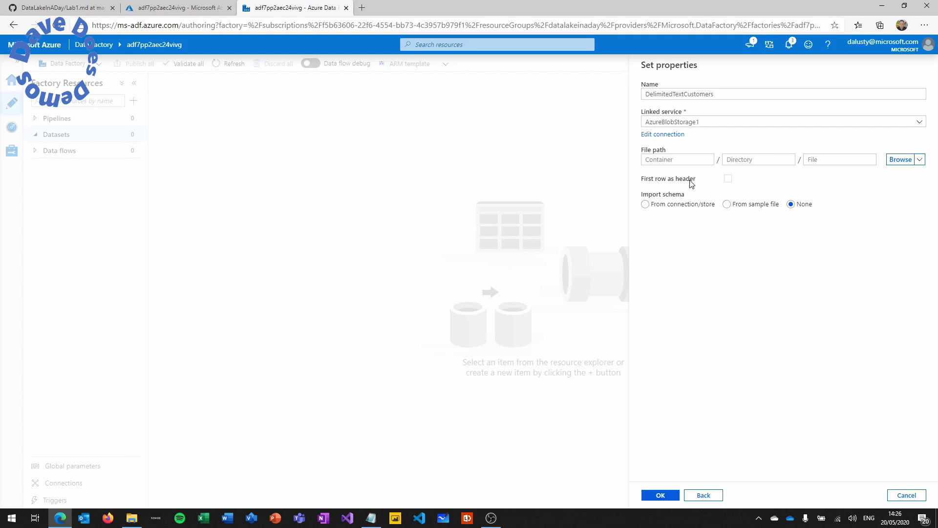
# Set the path to raw/customers with first row as header, no schema import, and create it
pyautogui.click(901, 159)
pyautogui.click(687, 135)
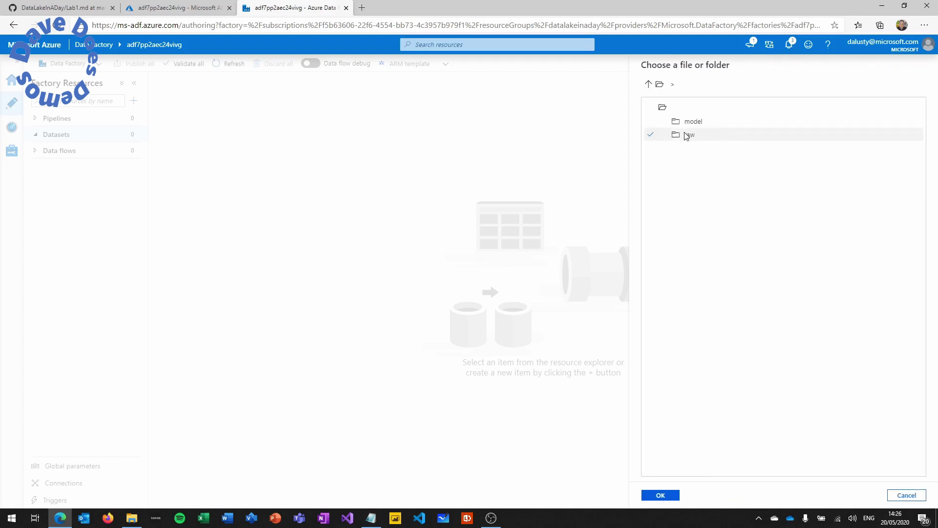
pyautogui.click(656, 496)
pyautogui.click(761, 159)
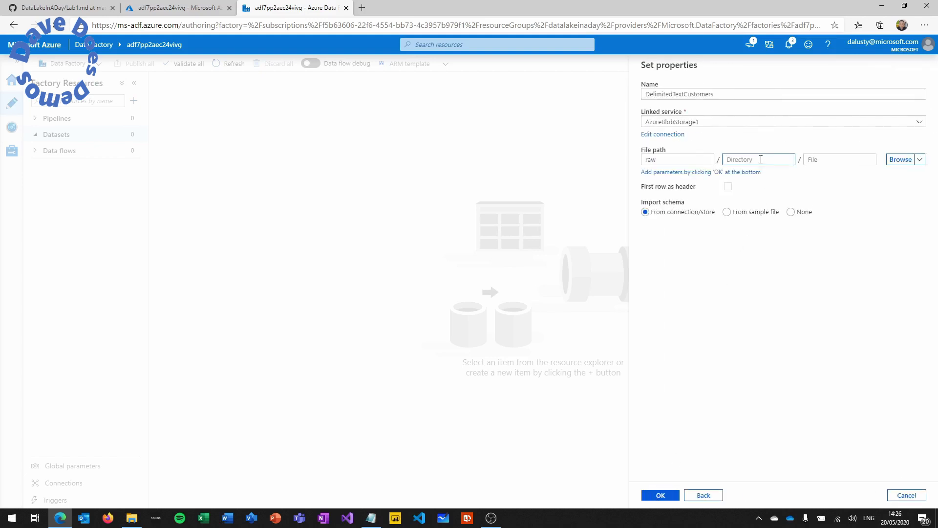
pyautogui.write('customers')
pyautogui.click(728, 186)
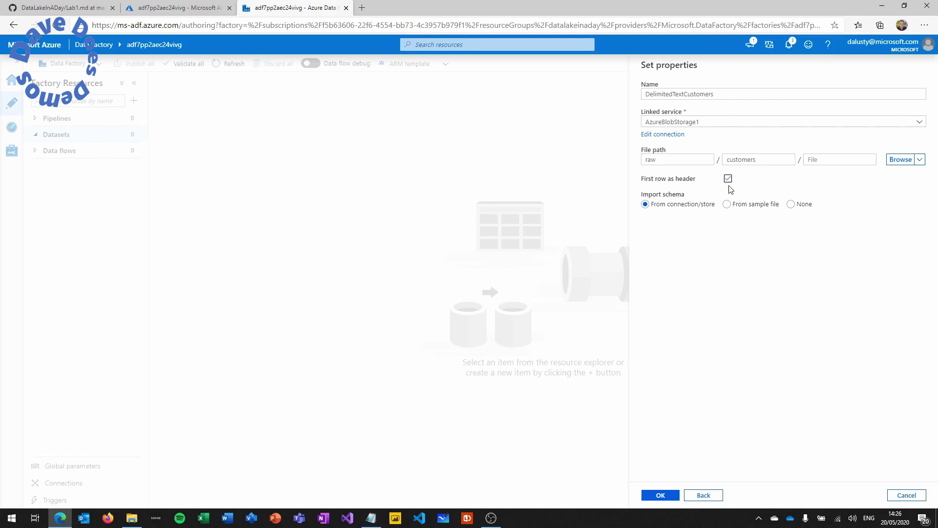
pyautogui.click(791, 204)
pyautogui.click(661, 495)
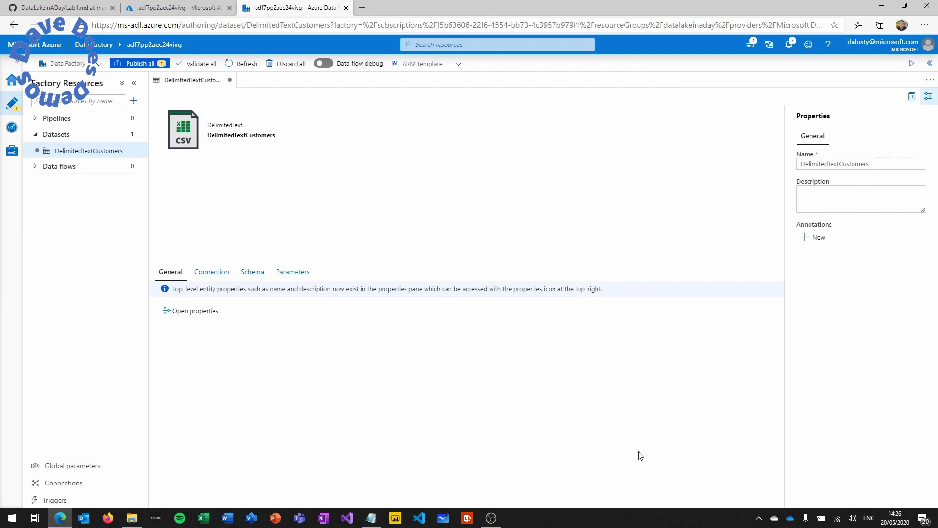
pyautogui.click(132, 134)
# Start another Azure Blob Storage dataset in DelimitedText format
pyautogui.click(143, 149)
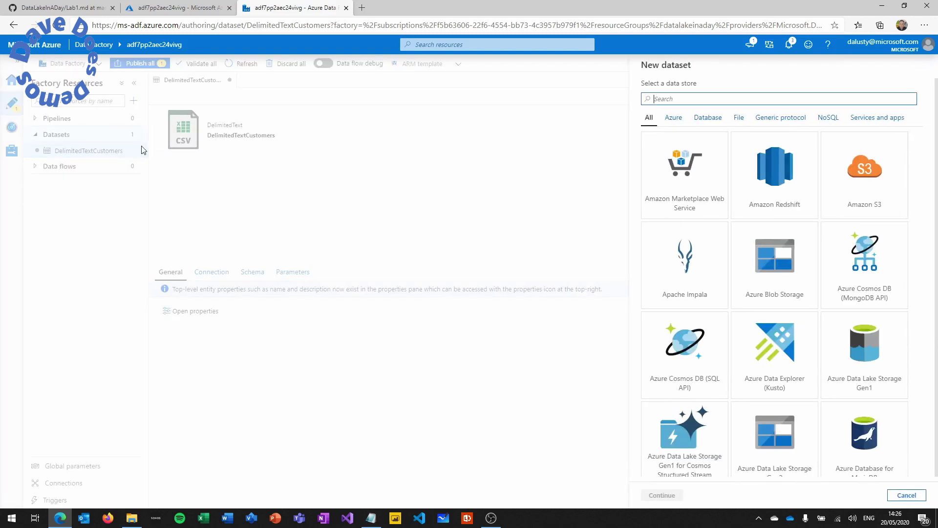
pyautogui.click(761, 269)
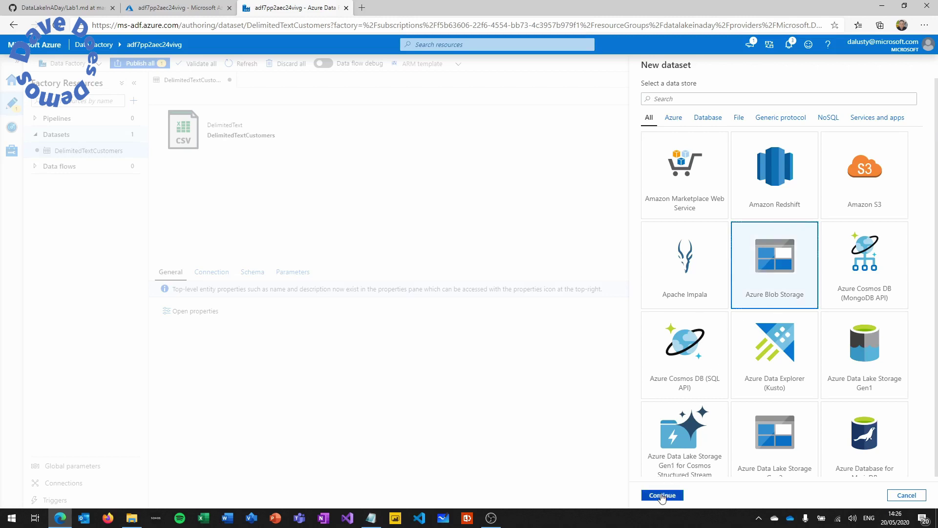
pyautogui.click(663, 496)
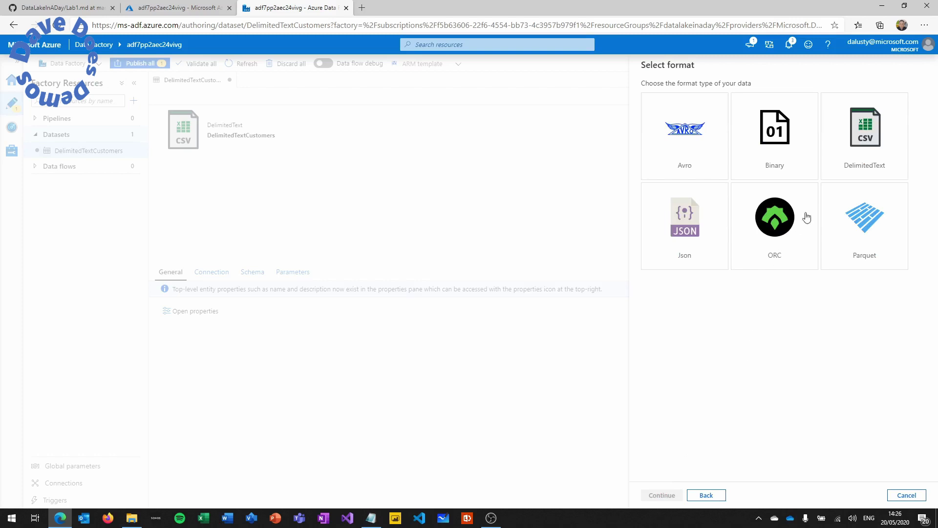
pyautogui.click(859, 149)
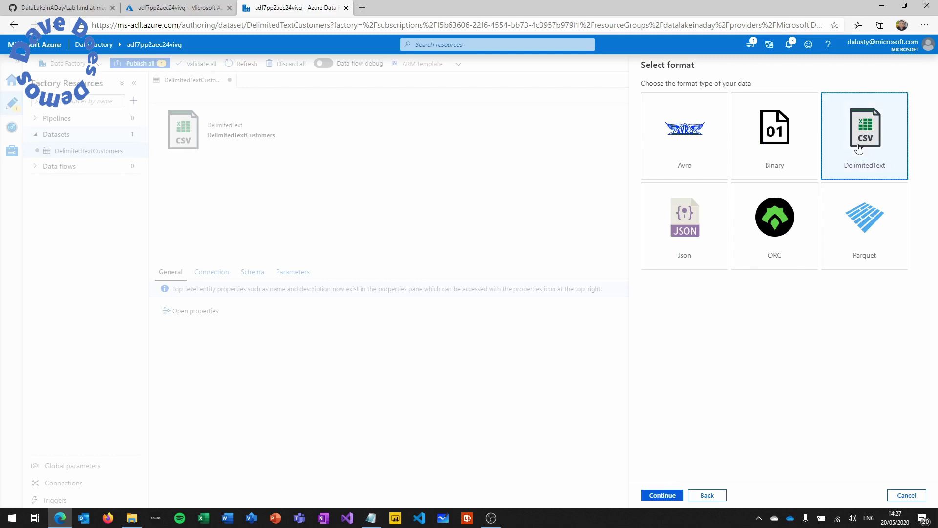
pyautogui.click(655, 497)
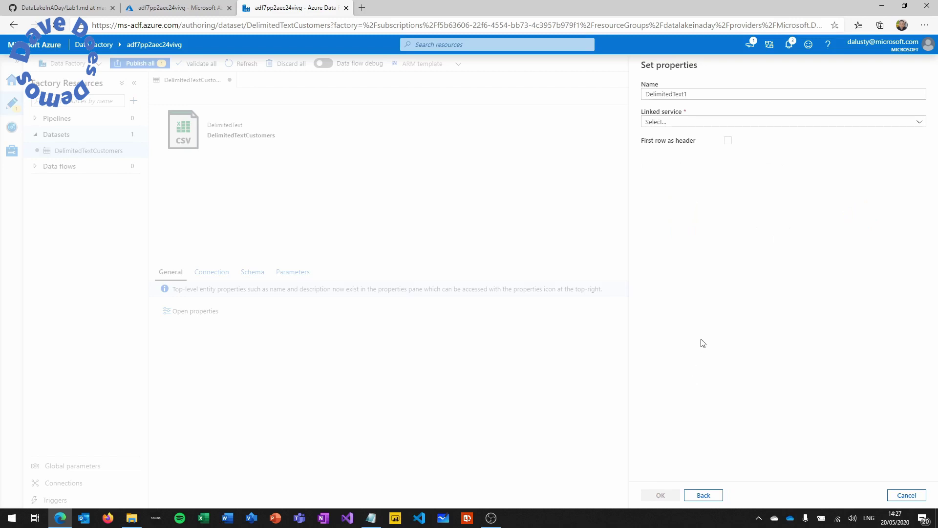
# Name the dataset DelimitedTextOrderItems and link it to AzureBlobStorage1
pyautogui.click(703, 95)
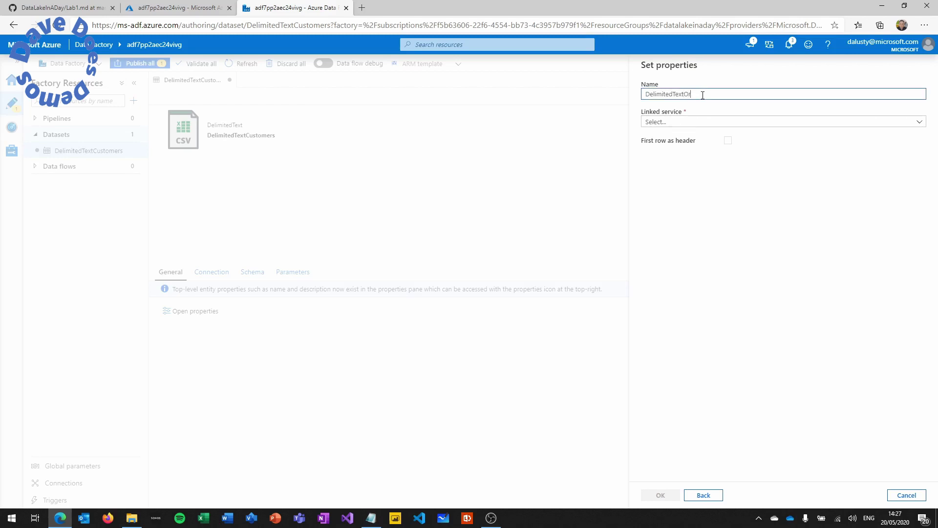
pyautogui.write('Orders')
pyautogui.click(694, 122)
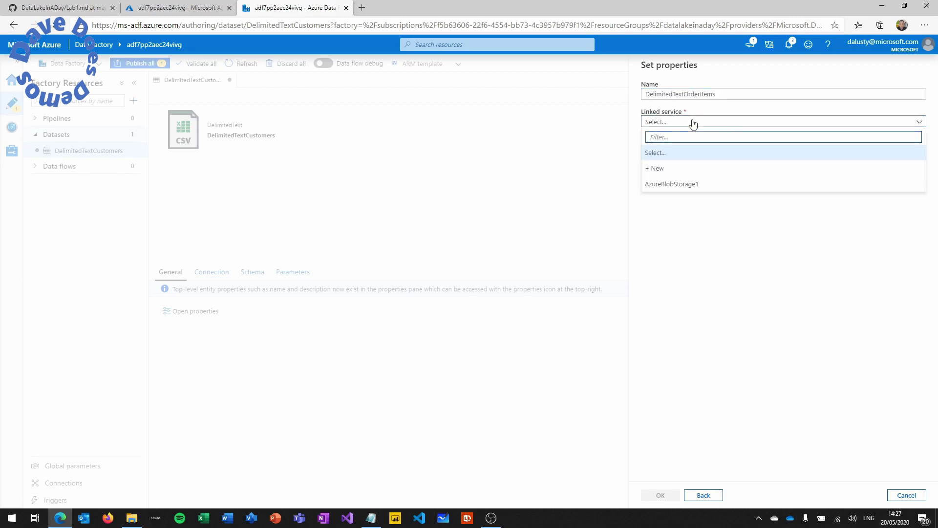
pyautogui.click(681, 183)
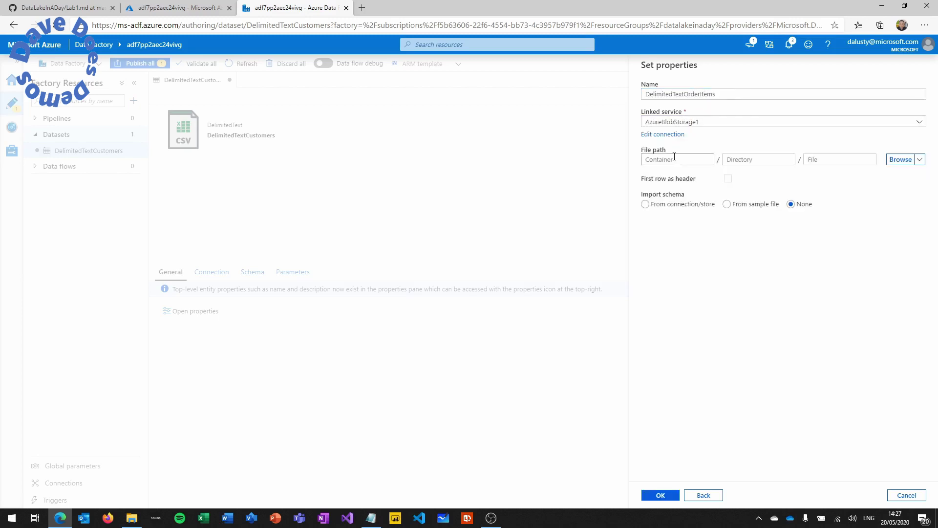
# Set the path to raw/orderItems with first row as header, and create the dataset
pyautogui.click(899, 159)
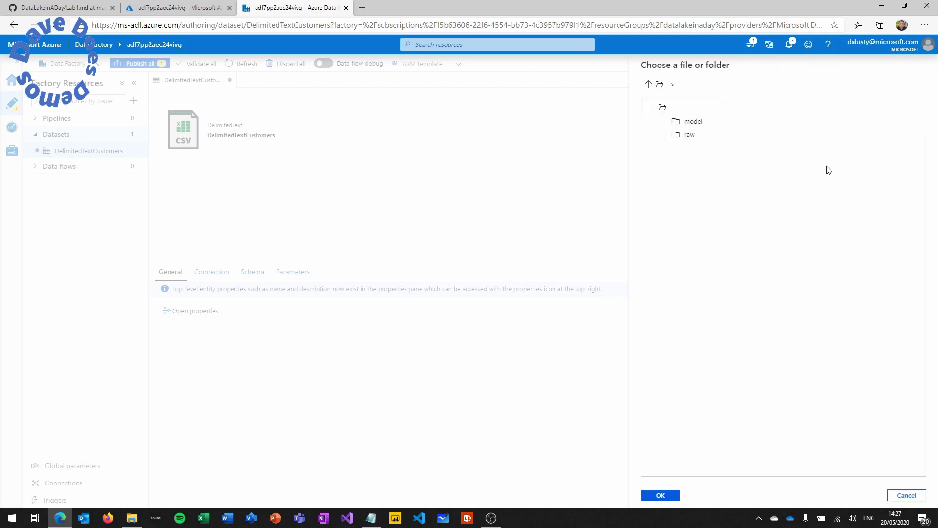
pyautogui.click(747, 137)
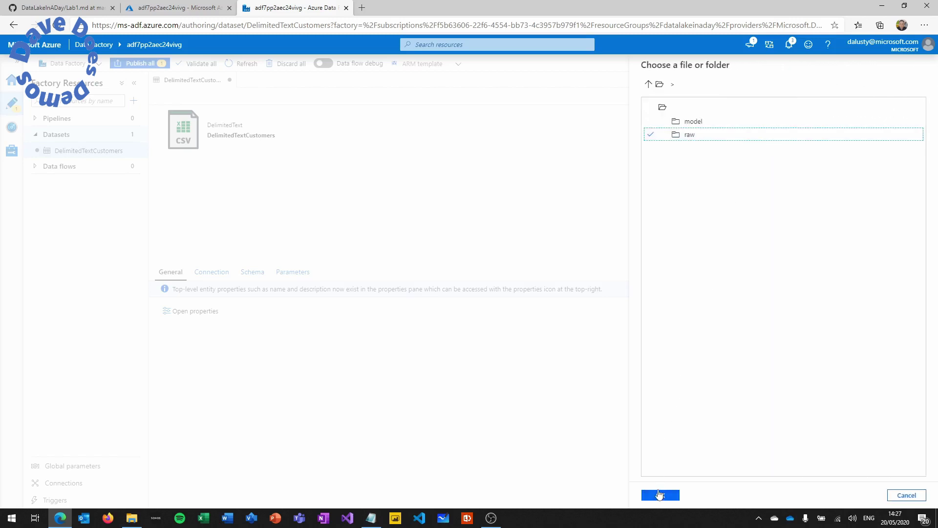
pyautogui.click(659, 495)
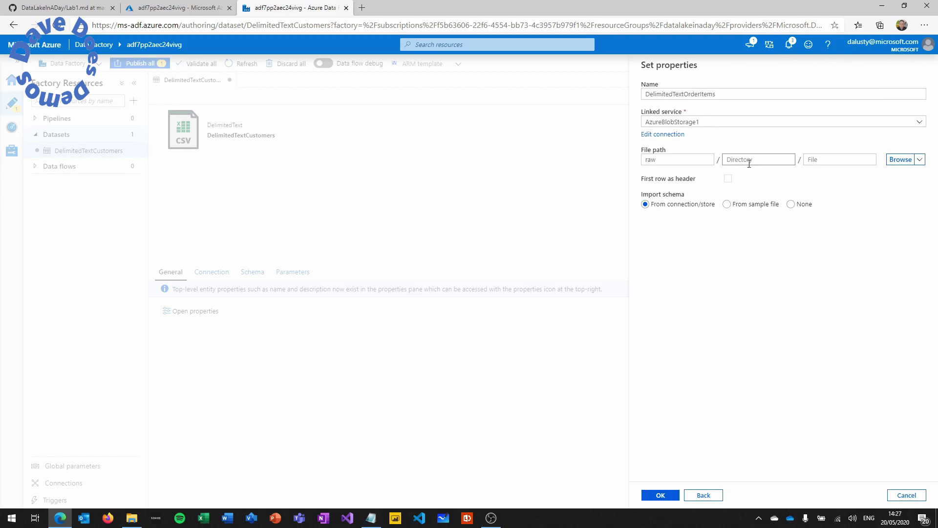
pyautogui.click(749, 161)
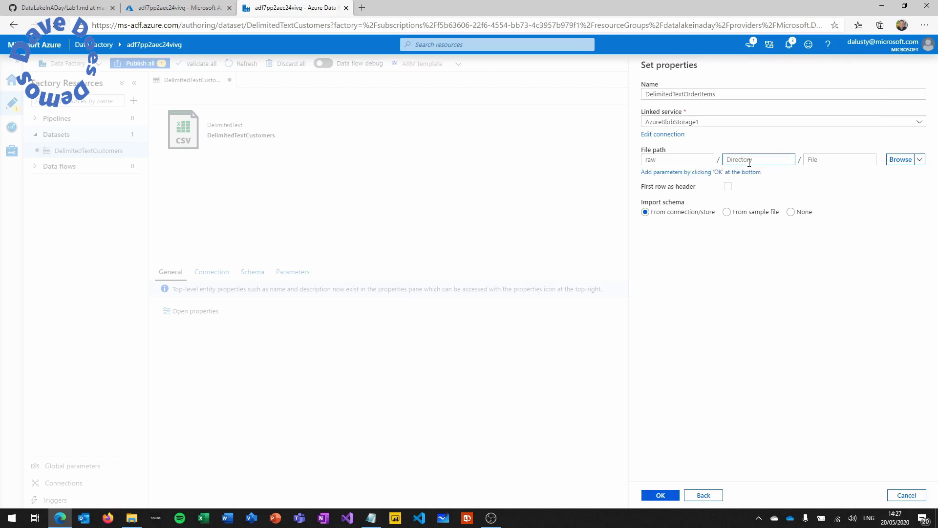
pyautogui.write('orderItems')
pyautogui.click(729, 187)
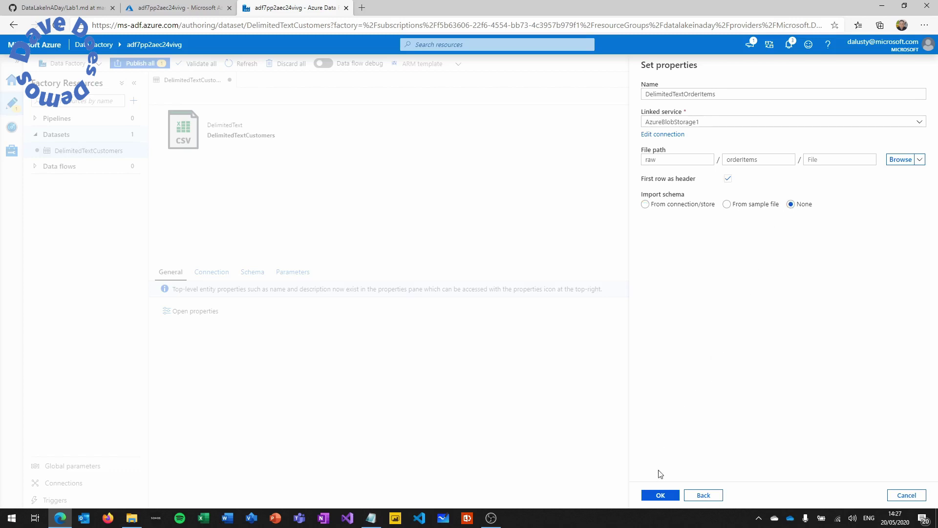
pyautogui.click(659, 495)
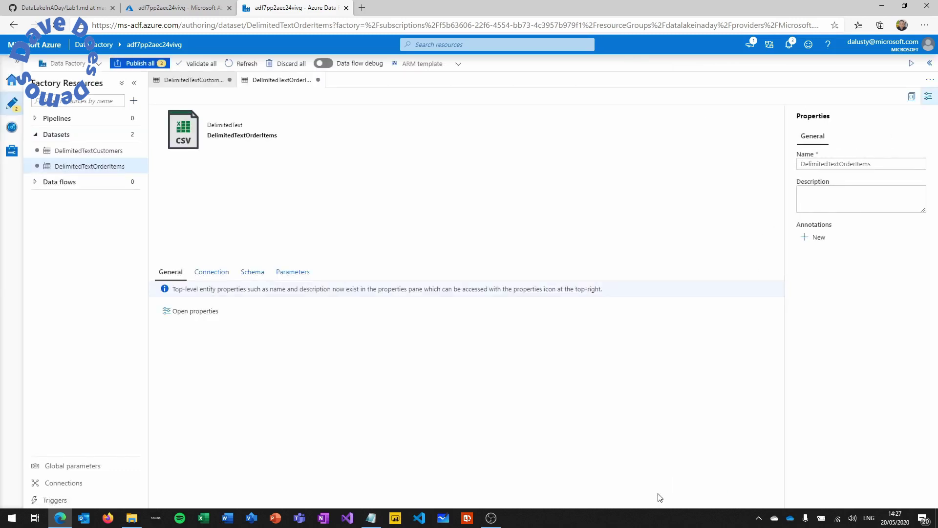
# Start a third Azure Blob Storage dataset in delimited text format
pyautogui.moveTo(130, 152)
pyautogui.click(130, 151)
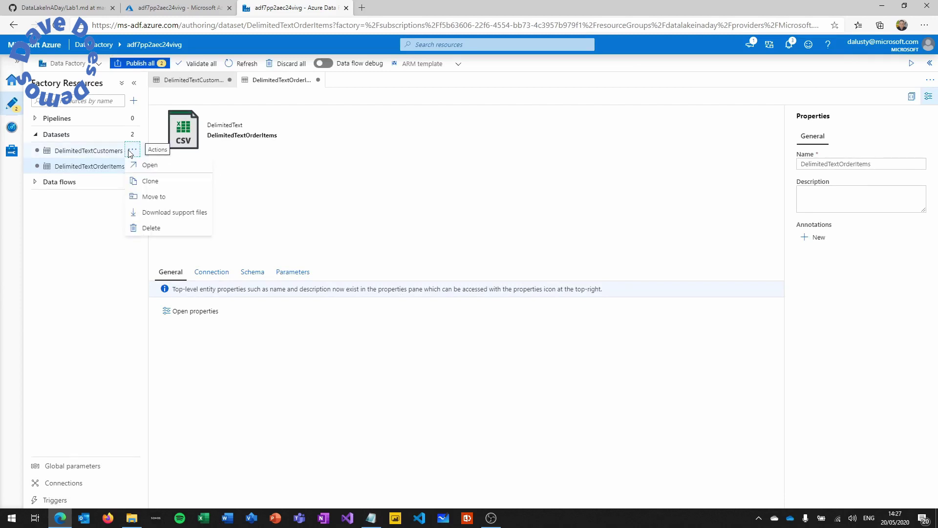
pyautogui.click(132, 137)
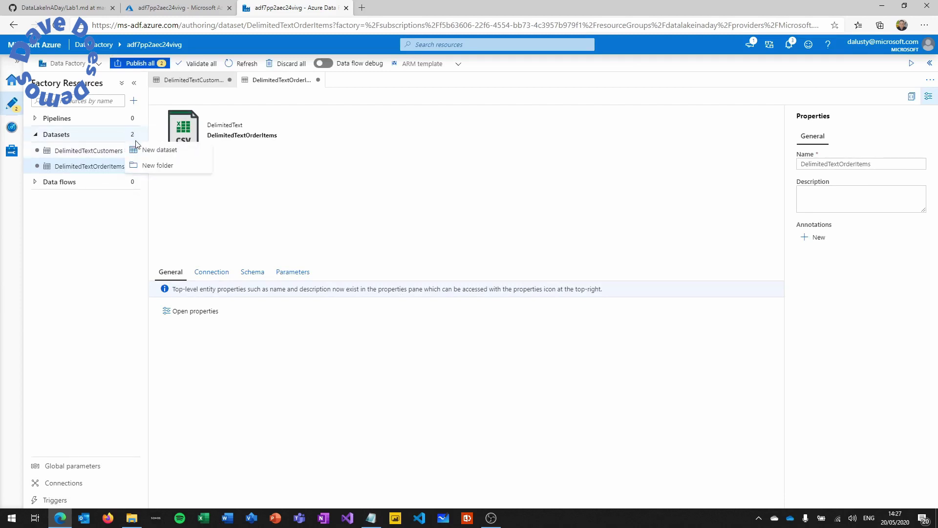
pyautogui.click(163, 150)
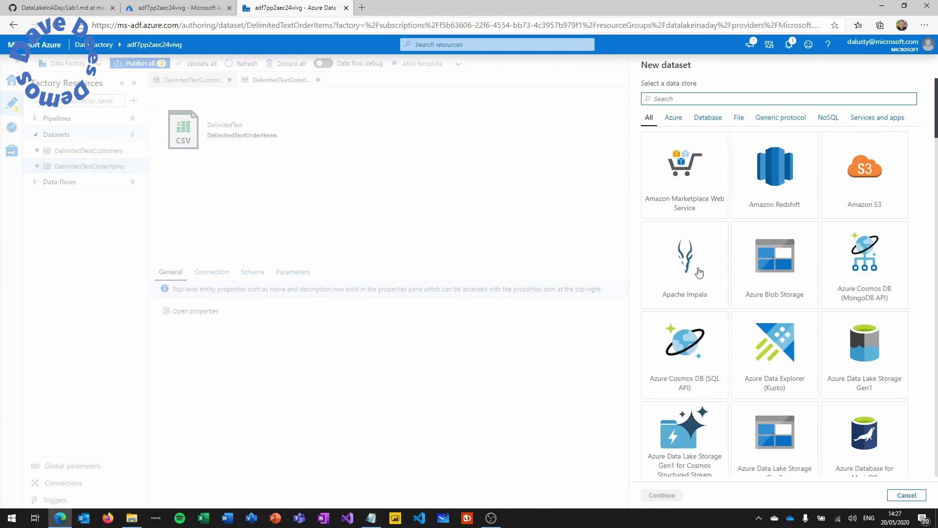
pyautogui.click(764, 269)
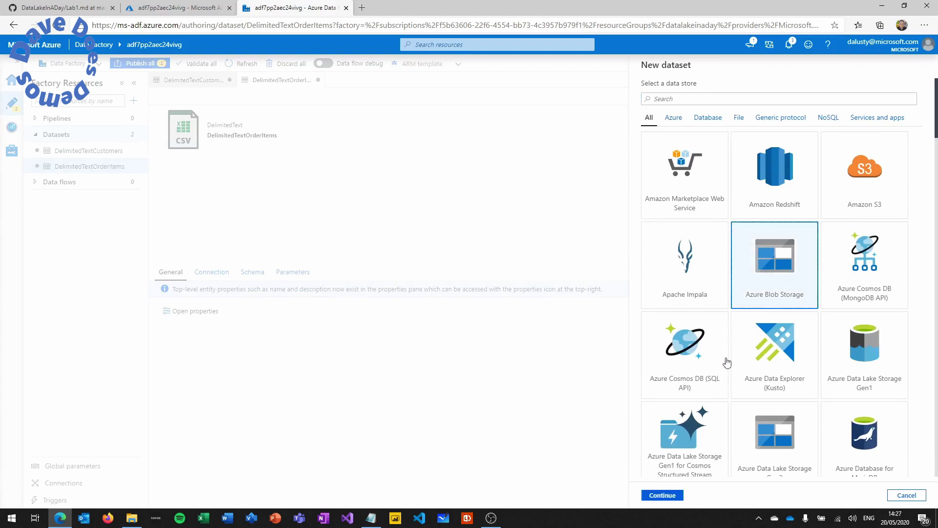
pyautogui.click(662, 495)
pyautogui.click(873, 153)
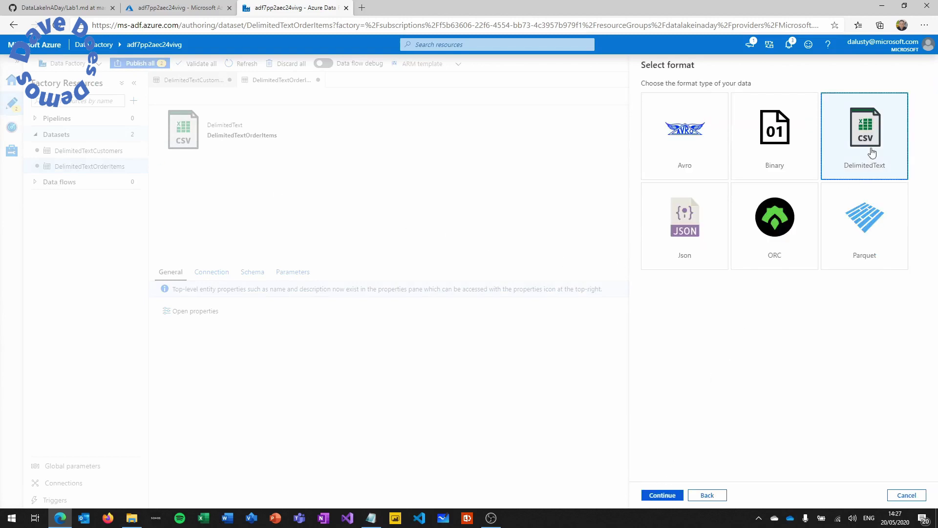
pyautogui.click(662, 495)
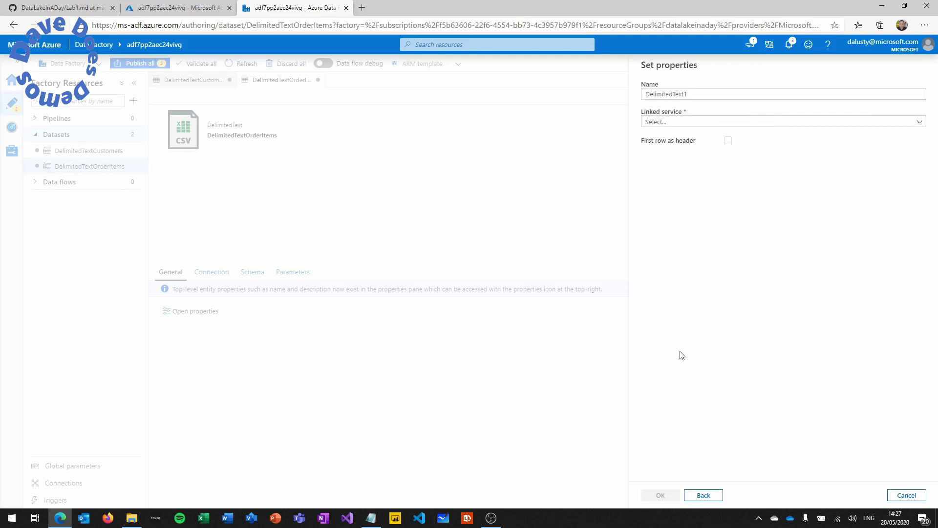
# Name the dataset DelimitedTextOrders and link it to AzureBlobStorage1
pyautogui.click(707, 97)
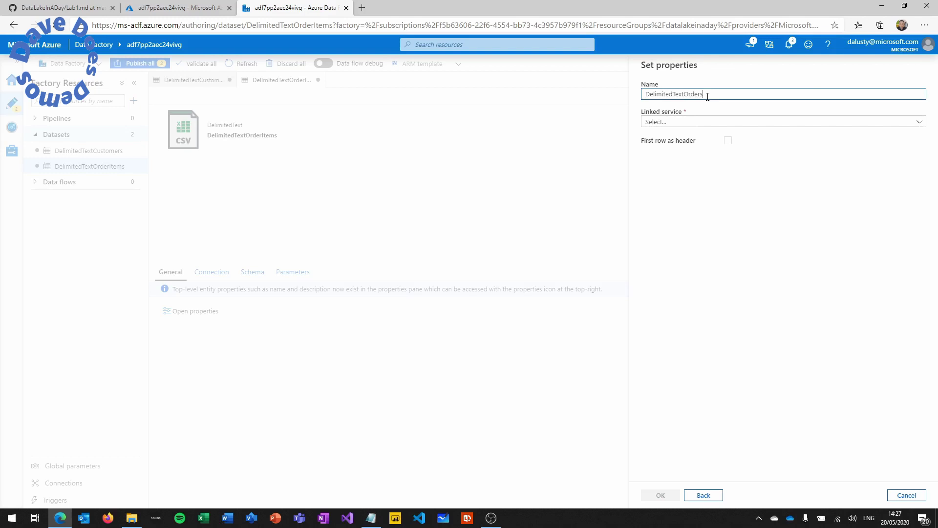
pyautogui.doubleClick(707, 96)
pyautogui.click(684, 121)
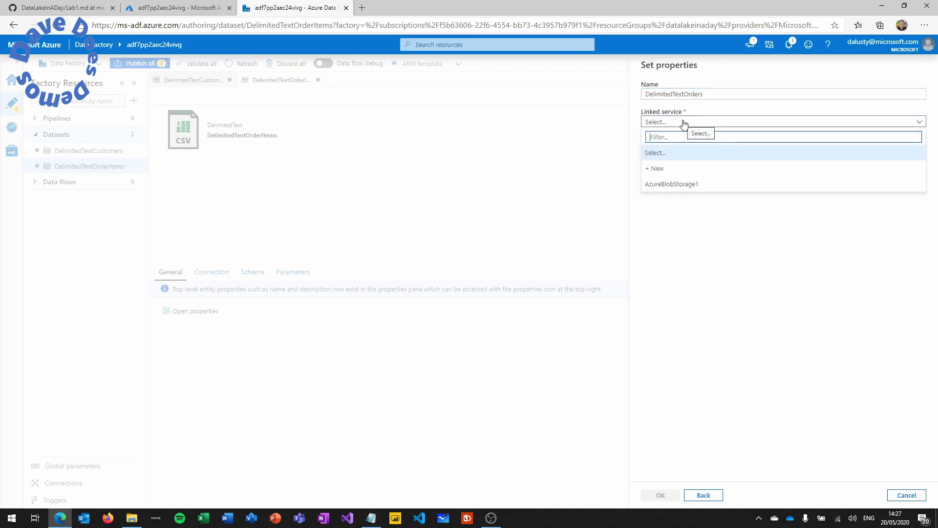
pyautogui.click(669, 183)
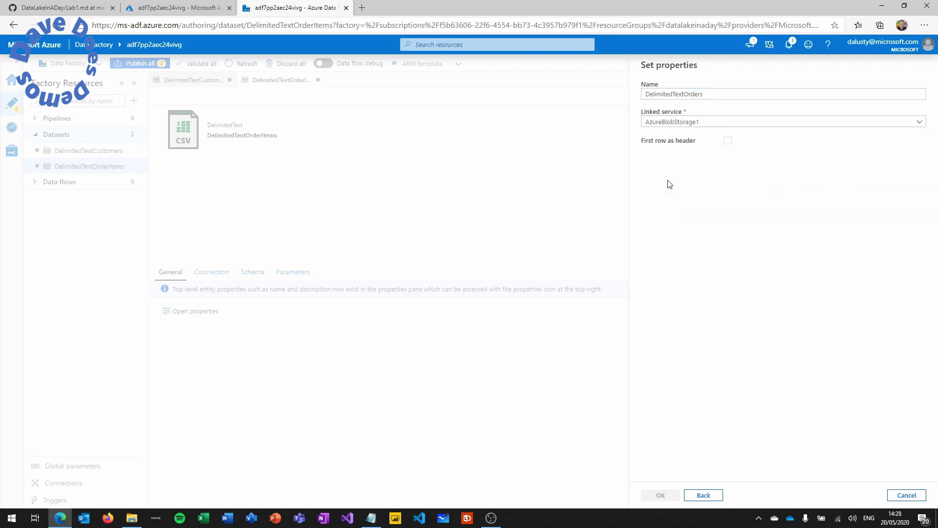
# Set the path to raw/Orders with a header row and no schema import, and create it
pyautogui.click(894, 163)
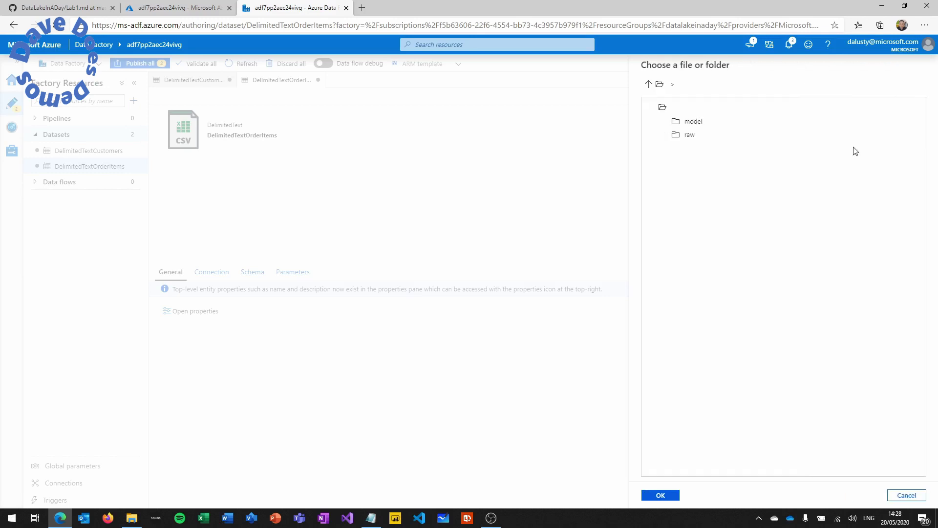
pyautogui.click(839, 140)
pyautogui.click(659, 495)
pyautogui.click(756, 161)
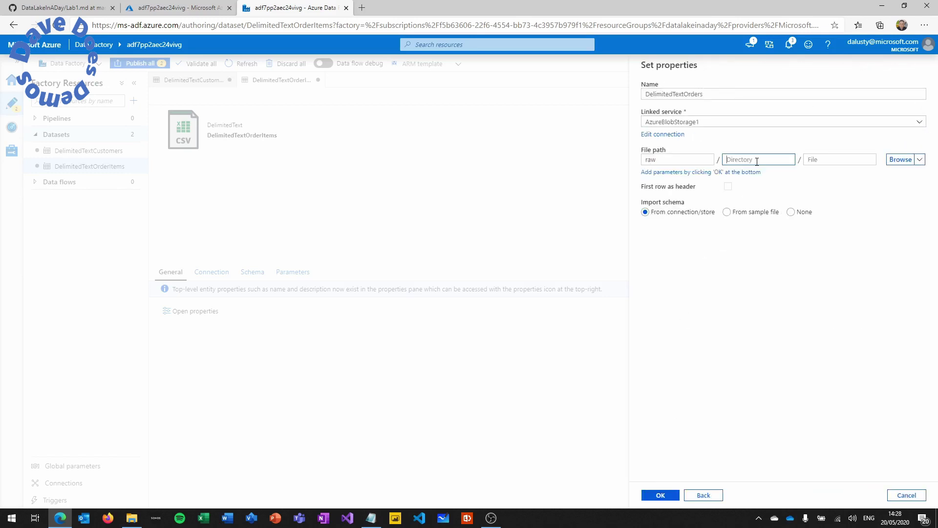
pyautogui.write('Or')
pyautogui.click(728, 187)
pyautogui.click(790, 206)
pyautogui.click(663, 495)
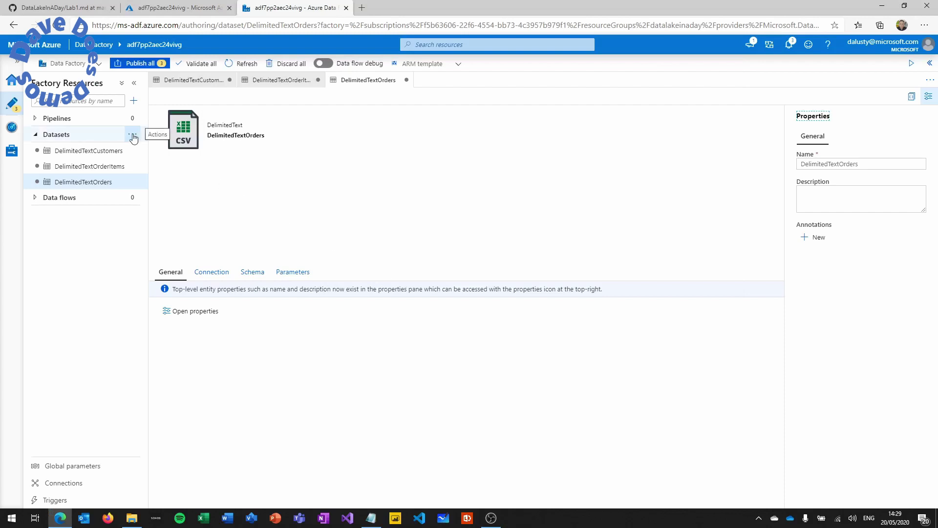
pyautogui.click(132, 136)
# Start a new dataset, searching 'sql' and choosing SQL Server as the data store
pyautogui.click(146, 150)
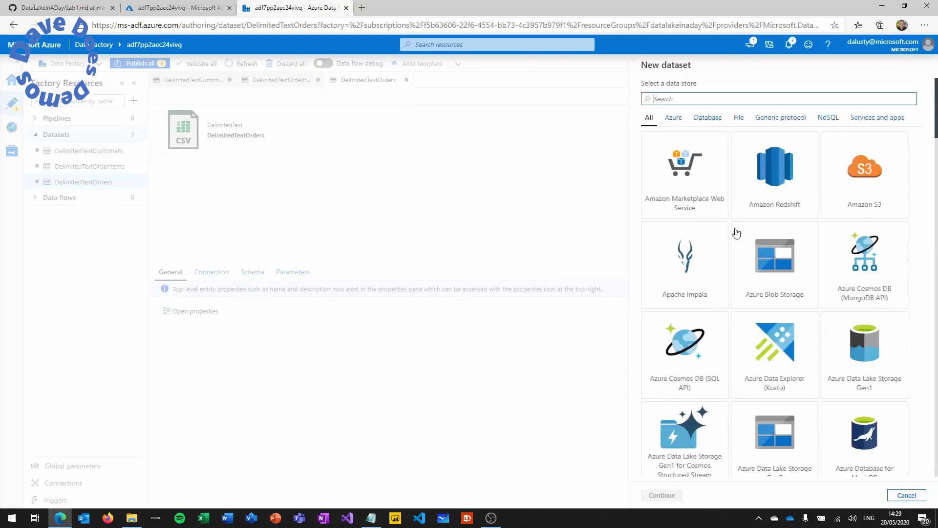
pyautogui.click(744, 98)
pyautogui.write('sql')
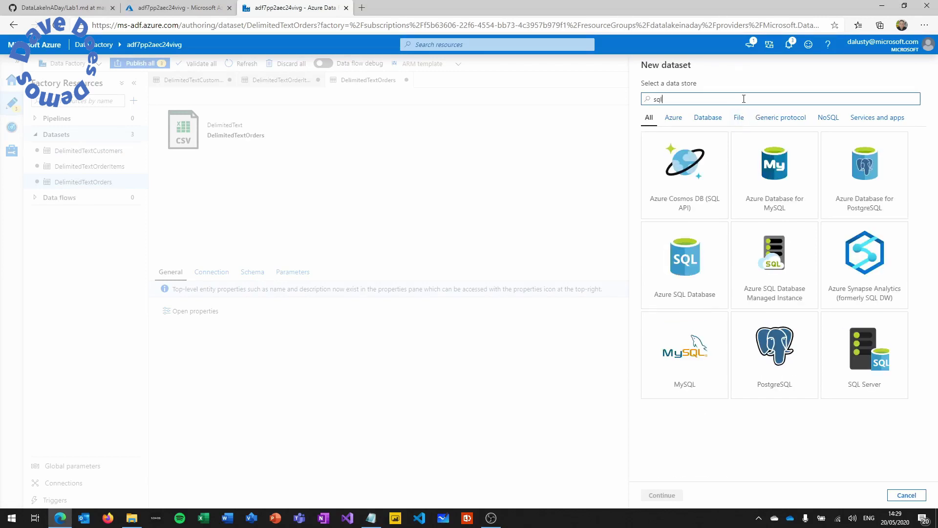
pyautogui.click(871, 349)
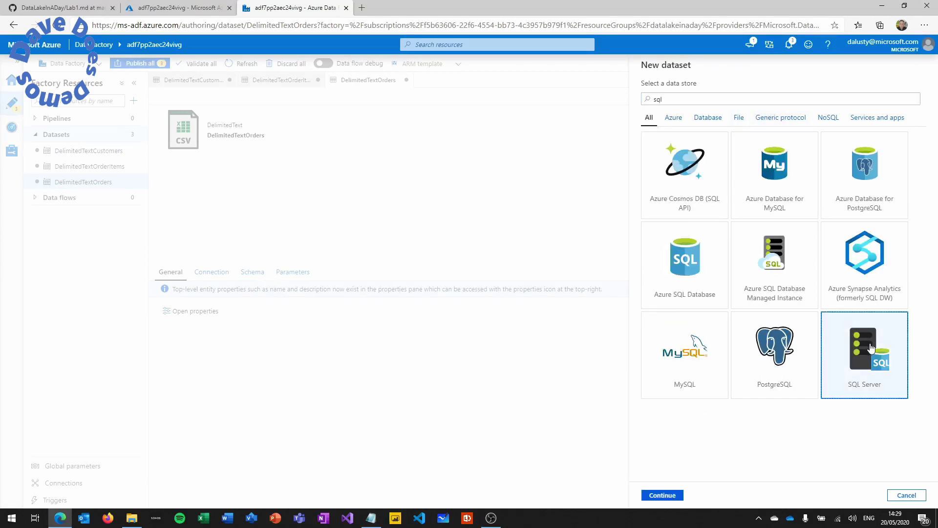
pyautogui.click(669, 495)
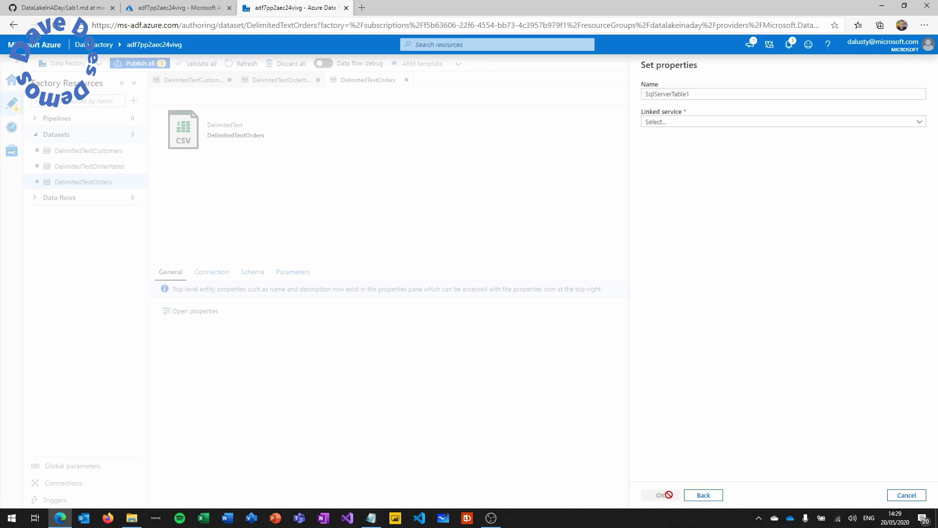
# Name it SqlServerTableCustomers on SqlServer1 reading dbo.customers, and create it
pyautogui.click(705, 95)
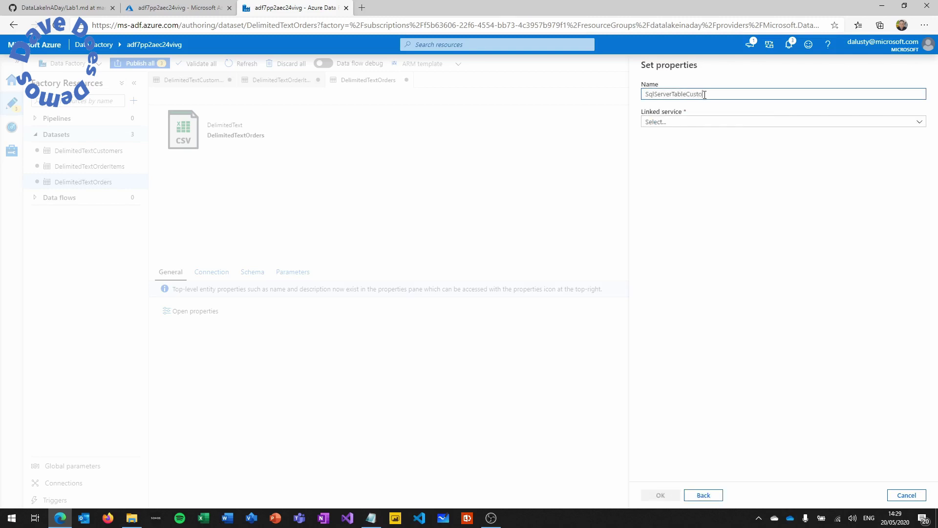
pyautogui.click(710, 121)
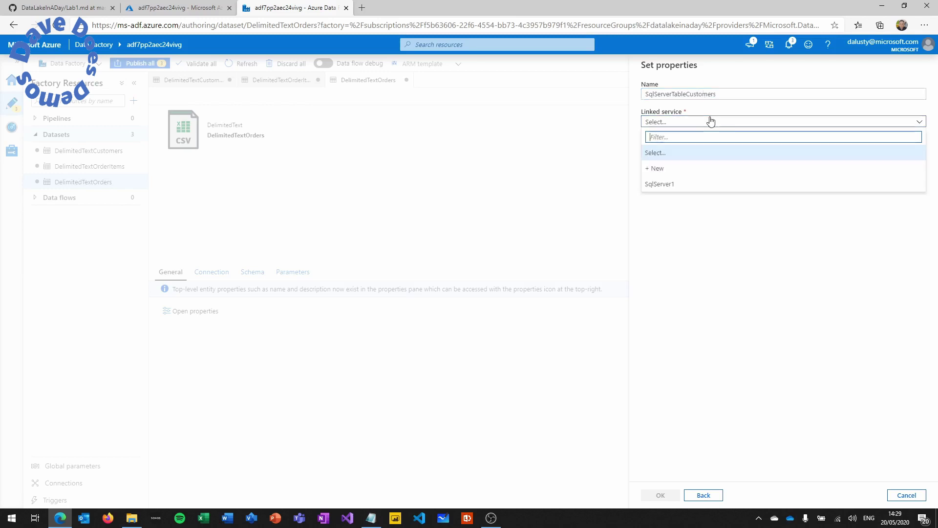
pyautogui.click(673, 185)
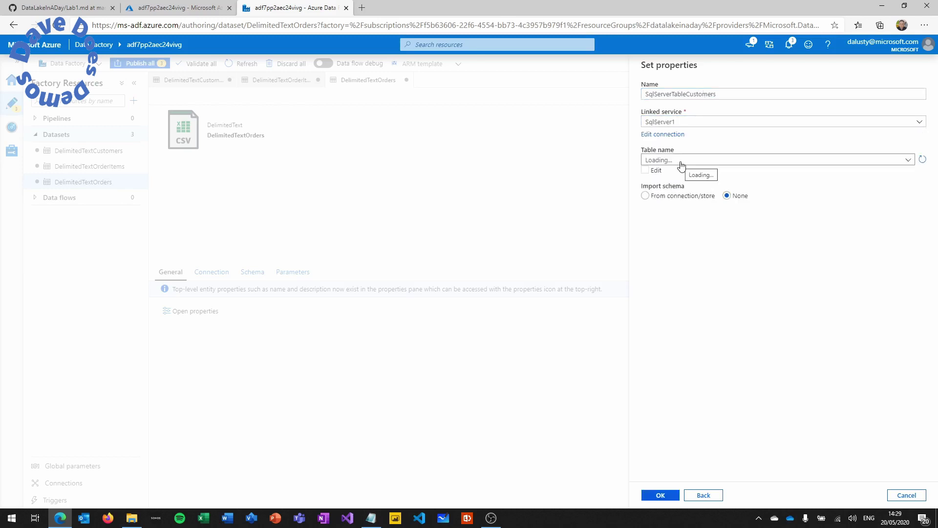
pyautogui.click(682, 166)
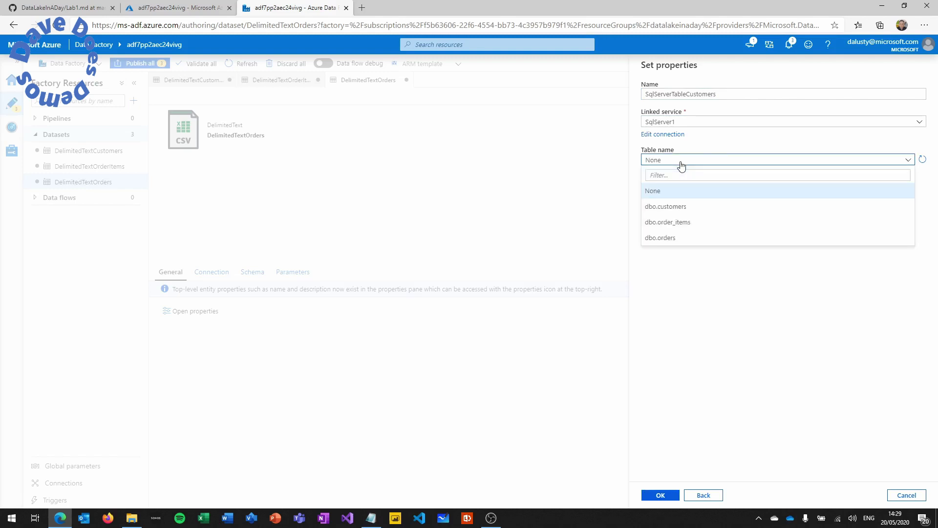
pyautogui.click(672, 208)
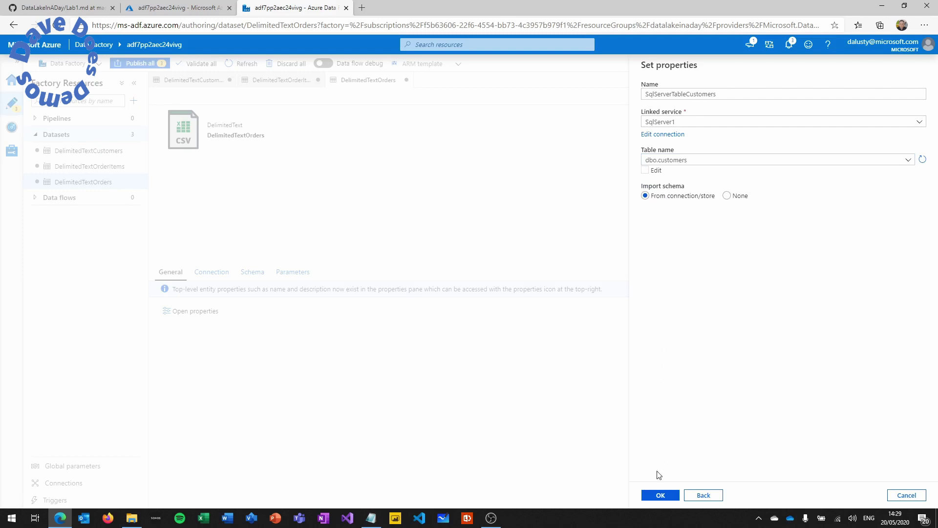
pyautogui.click(660, 495)
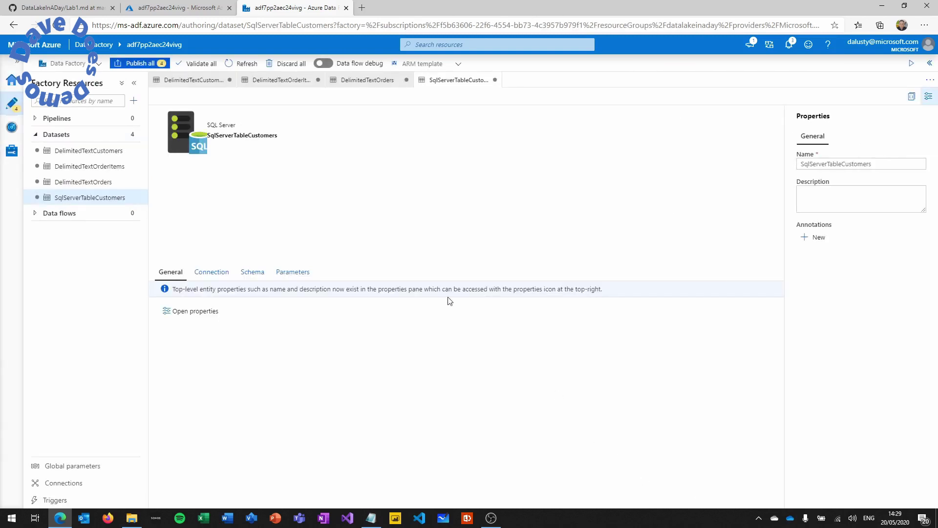
# Start another dataset, filtering by 'sql' and choosing SQL Server
pyautogui.click(132, 134)
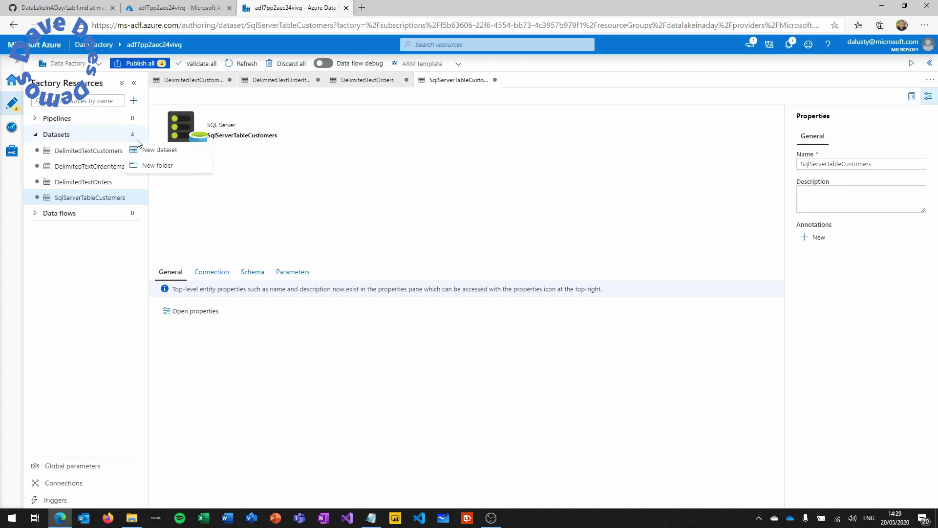
pyautogui.click(142, 152)
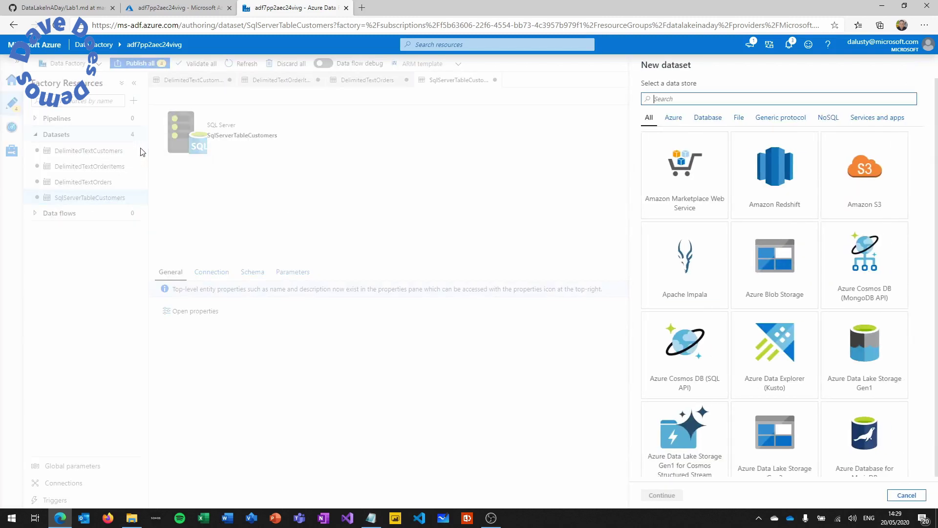
pyautogui.write('sql')
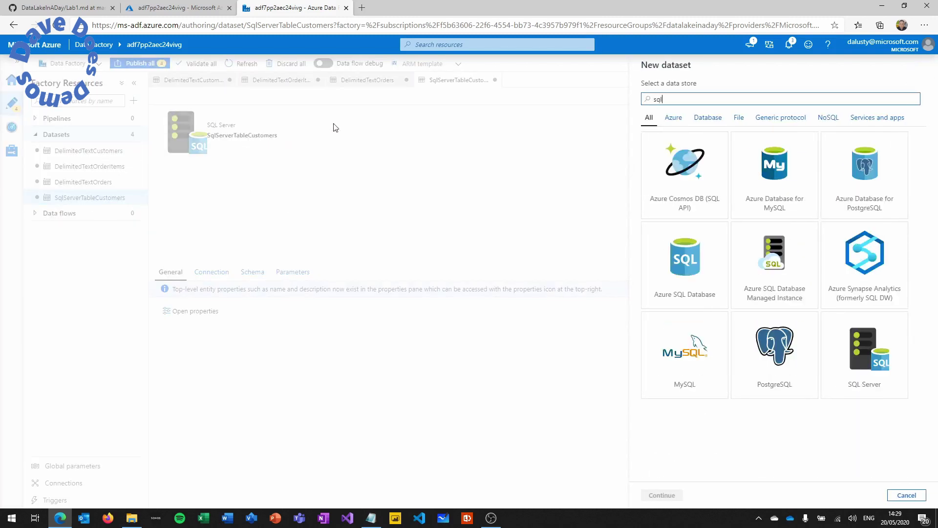
pyautogui.click(851, 353)
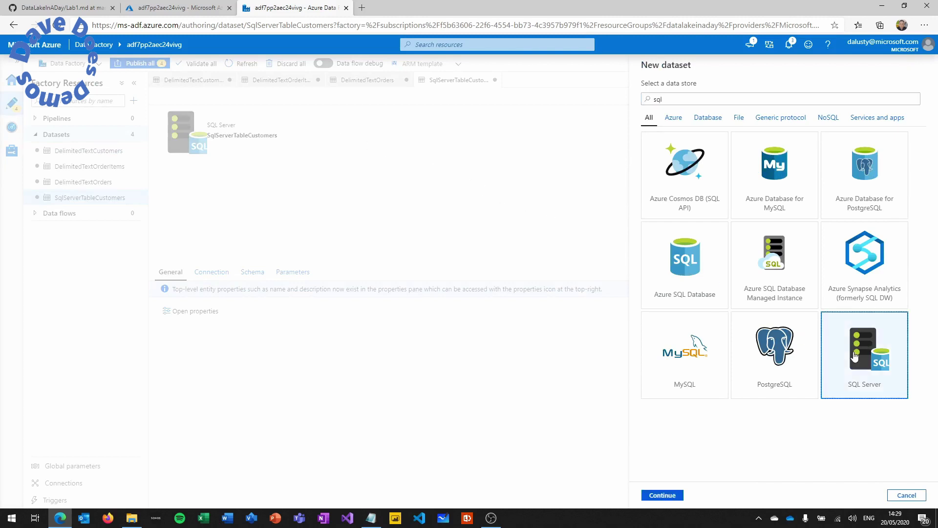
pyautogui.click(670, 495)
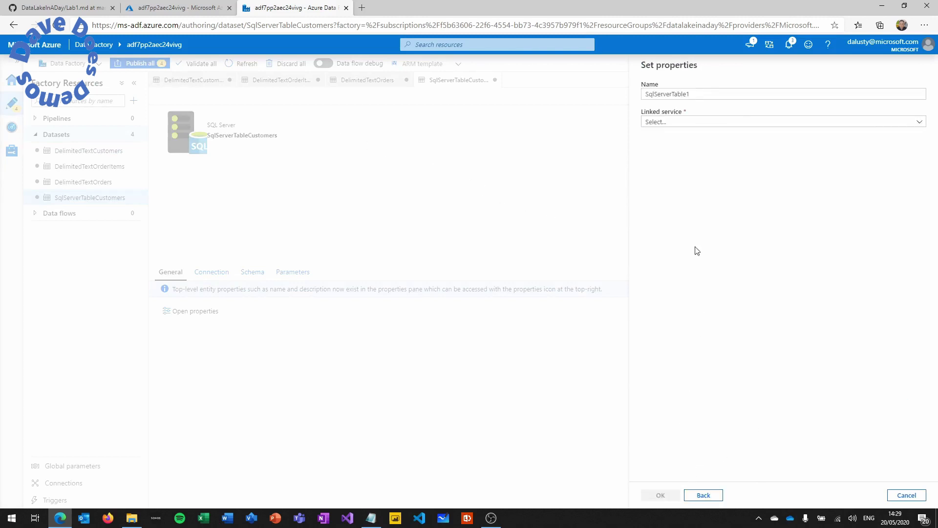
# Name it SqlServerTableOrderItems on SqlServer1 with table dbo.order_items, and create it
pyautogui.click(701, 97)
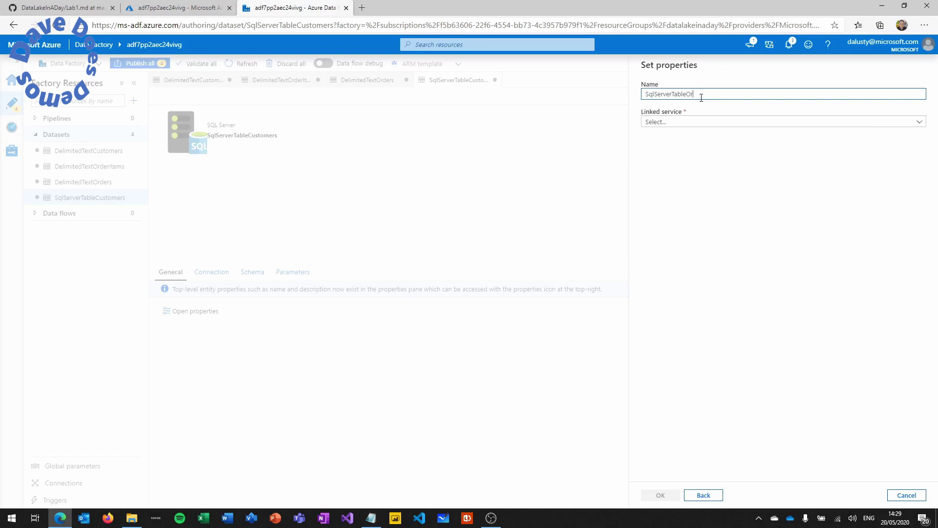
pyautogui.click(676, 121)
pyautogui.click(668, 184)
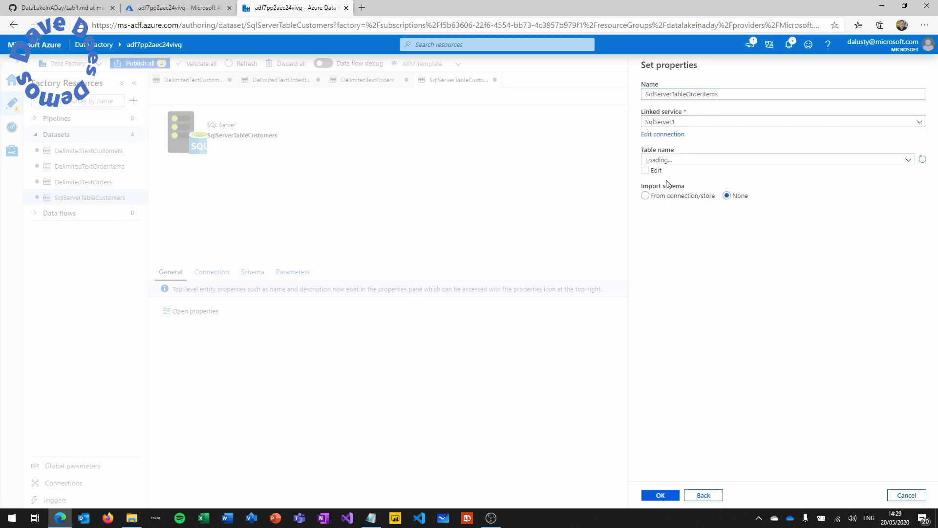
pyautogui.click(682, 161)
pyautogui.click(670, 223)
pyautogui.click(660, 495)
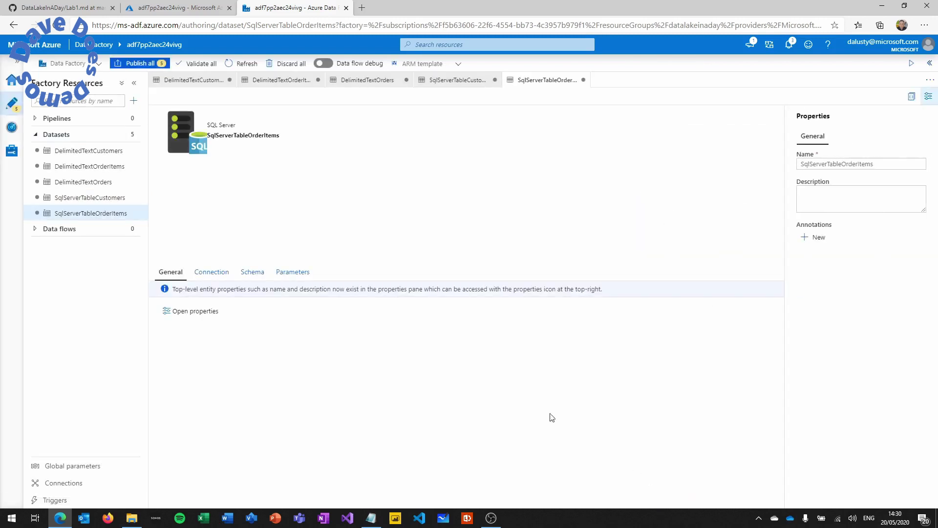
# Start another new dataset and pick SQL Server as its data store
pyautogui.click(146, 134)
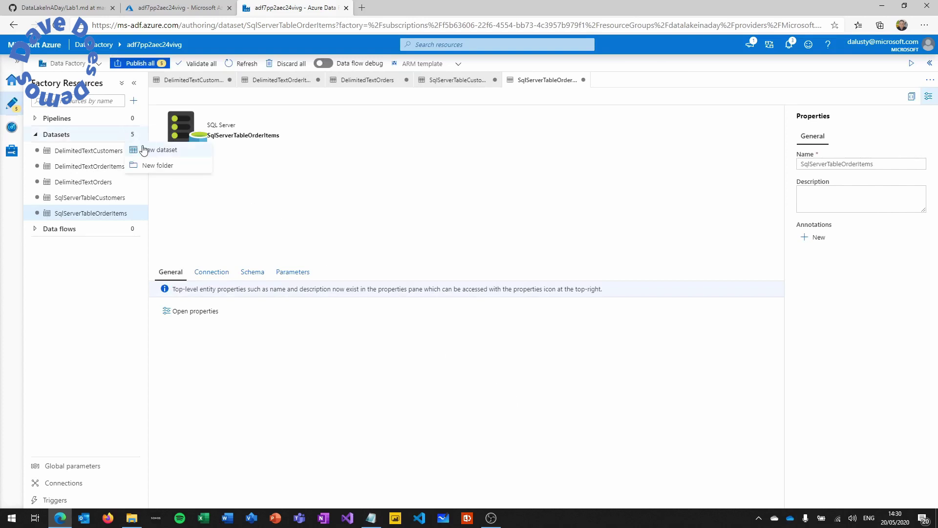
pyautogui.click(145, 150)
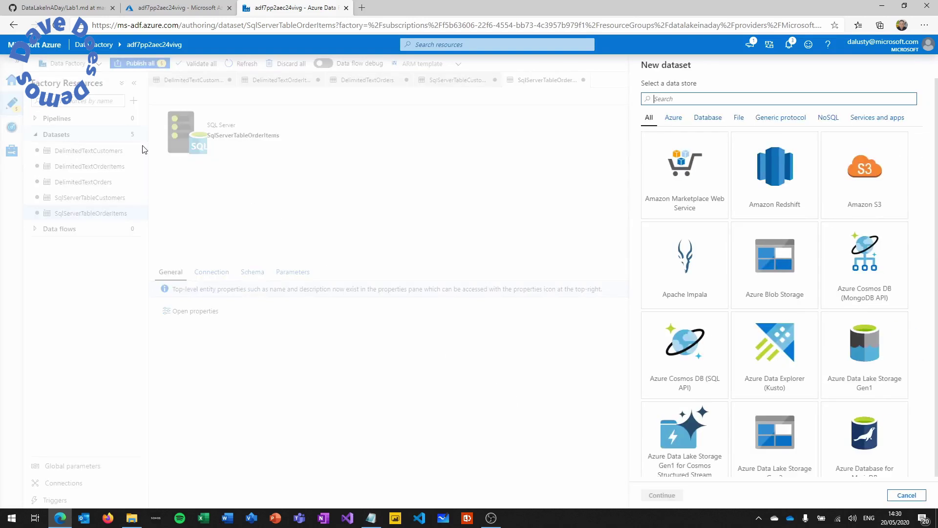
pyautogui.click(673, 99)
pyautogui.write('sql')
pyautogui.click(861, 351)
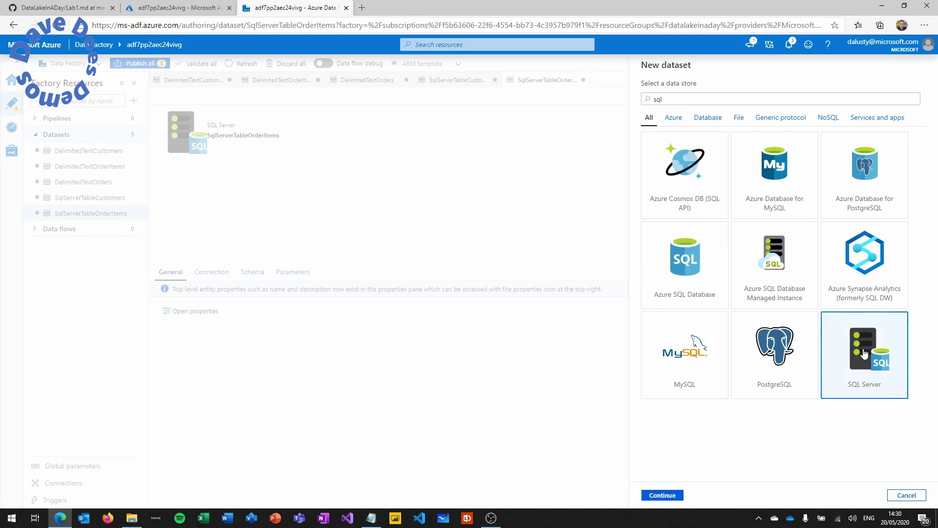
pyautogui.click(660, 495)
# Name it SqlServerTableOrders, using linked service SqlServer1 and table dbo.orders, and confirm
pyautogui.click(704, 95)
pyautogui.write('Orders')
pyautogui.click(695, 122)
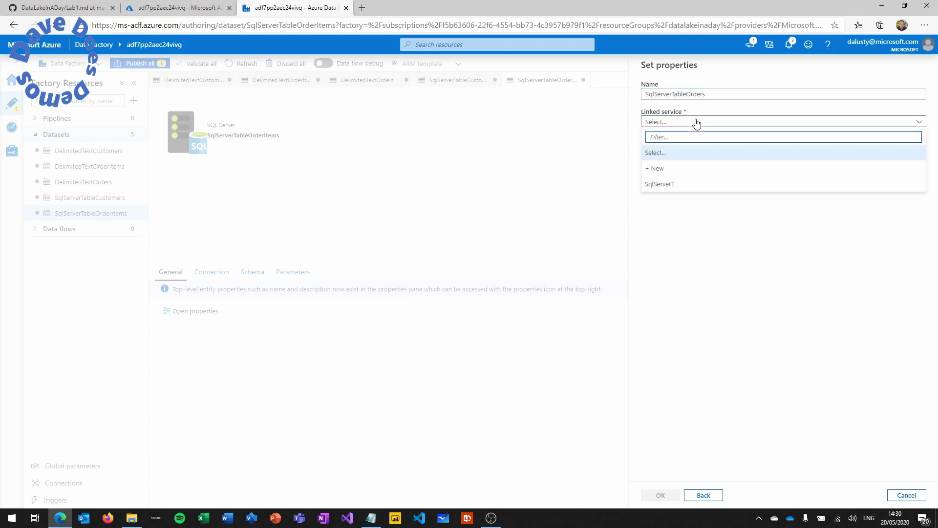
pyautogui.click(669, 184)
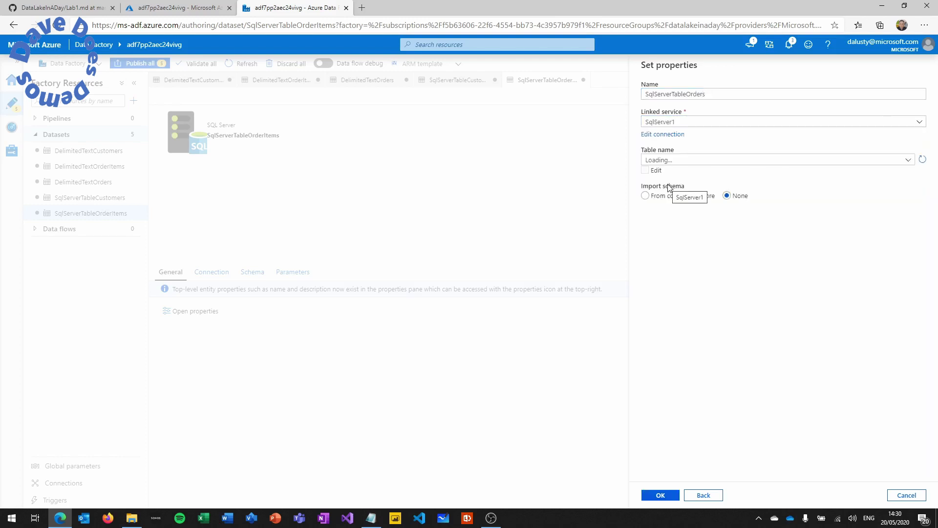
pyautogui.click(668, 160)
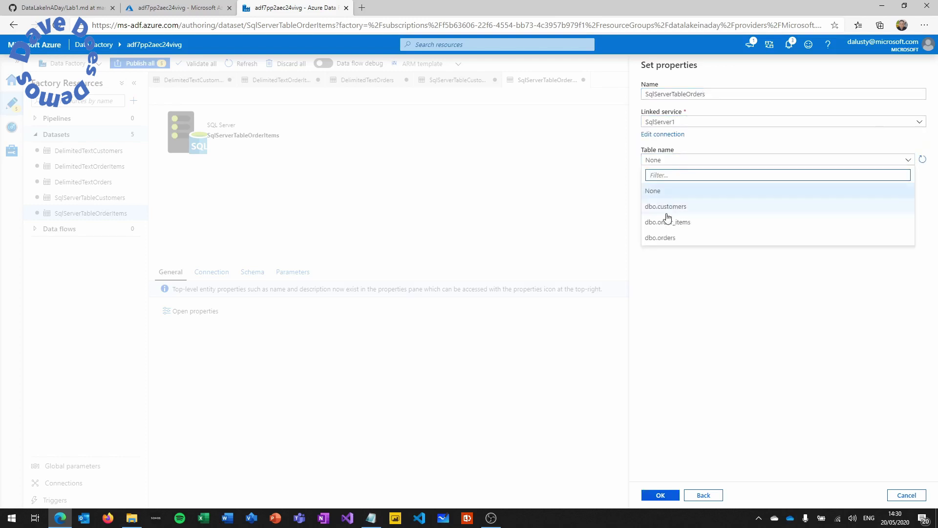
pyautogui.click(668, 238)
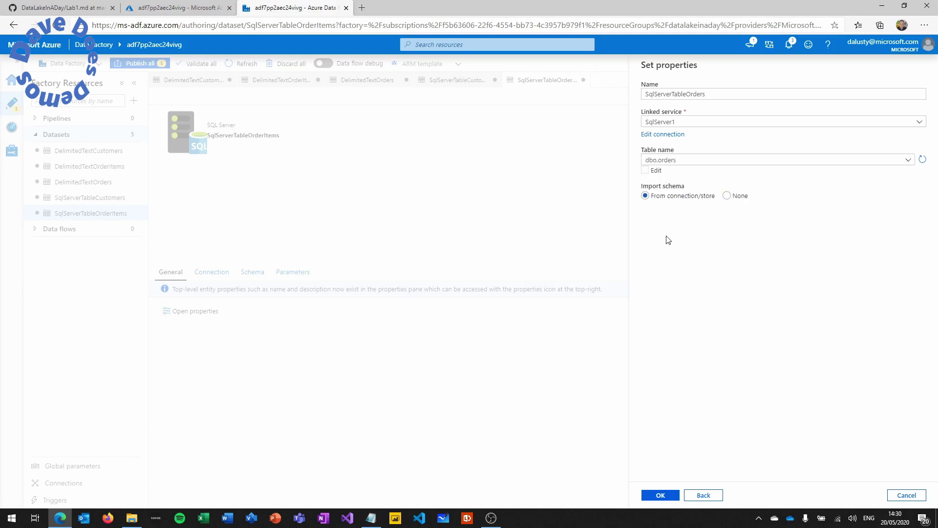
pyautogui.click(661, 495)
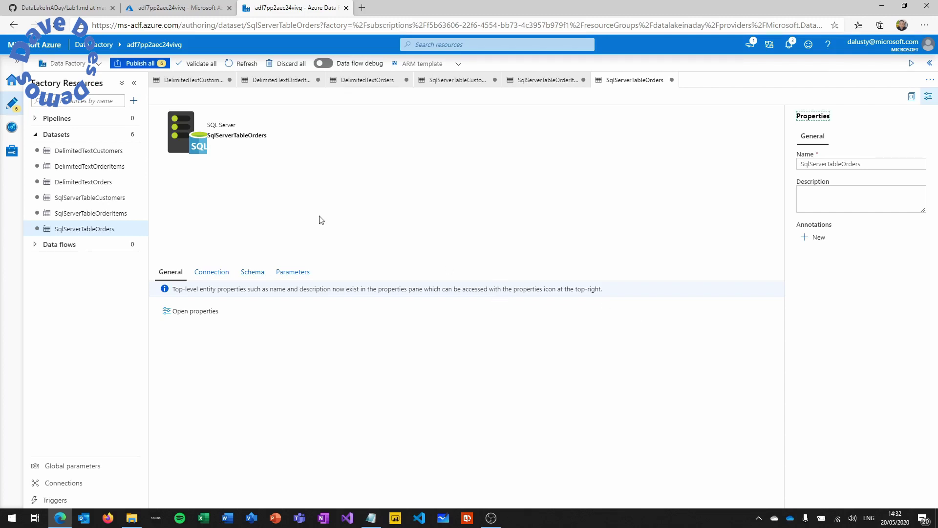
# Create a 'SQL Datasets' folder and move SqlServerTableOrders and SqlServerTableCustomers into it
pyautogui.click(138, 140)
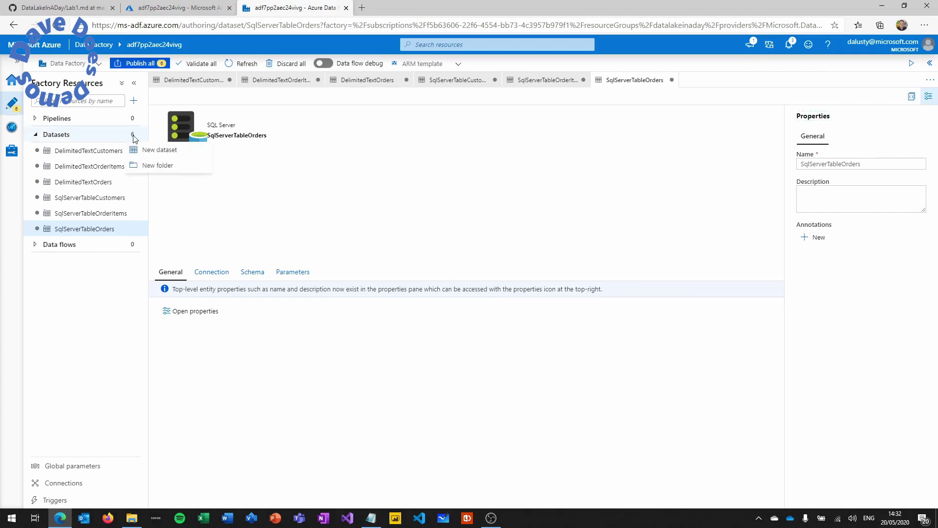
pyautogui.click(156, 167)
pyautogui.write('SQL Datasets')
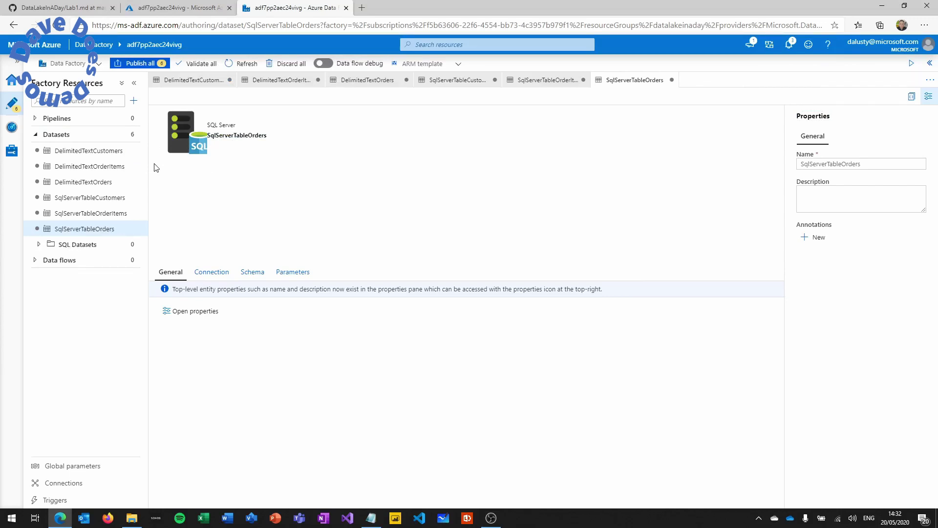
pyautogui.moveTo(74, 229)
pyautogui.mouseDown()
pyautogui.moveTo(73, 241)
pyautogui.moveTo(73, 220)
pyautogui.moveTo(73, 231)
pyautogui.mouseUp()
pyautogui.moveTo(73, 198); pyautogui.dragTo(73, 214)
# Create a 'RAW Datasets' folder holding DelimitedTextOrders, DelimitedTextOrderItems and DelimitedTextCustomers
pyautogui.click(132, 138)
pyautogui.click(154, 165)
pyautogui.write('RAW Datasets')
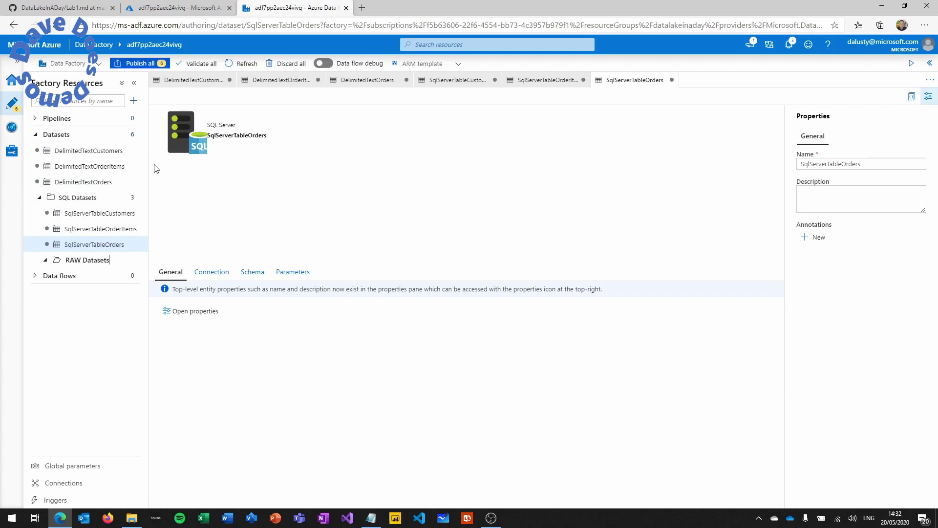
pyautogui.press('Return')
pyautogui.moveTo(92, 182); pyautogui.dragTo(78, 257)
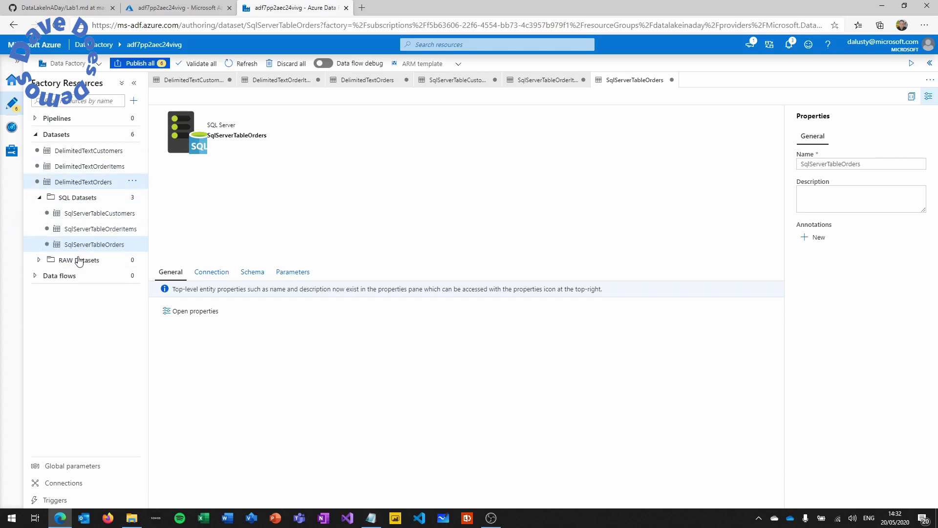
pyautogui.moveTo(77, 166); pyautogui.dragTo(78, 244)
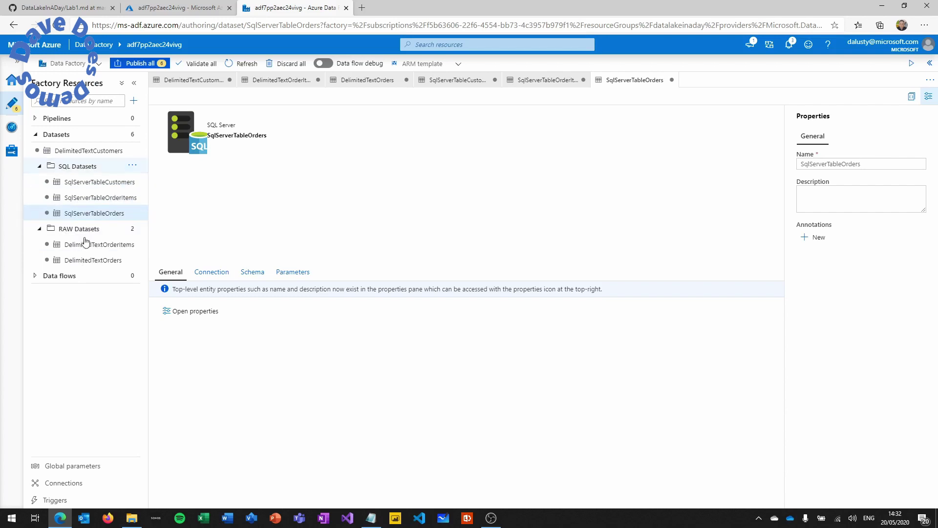
pyautogui.moveTo(95, 151); pyautogui.dragTo(93, 232)
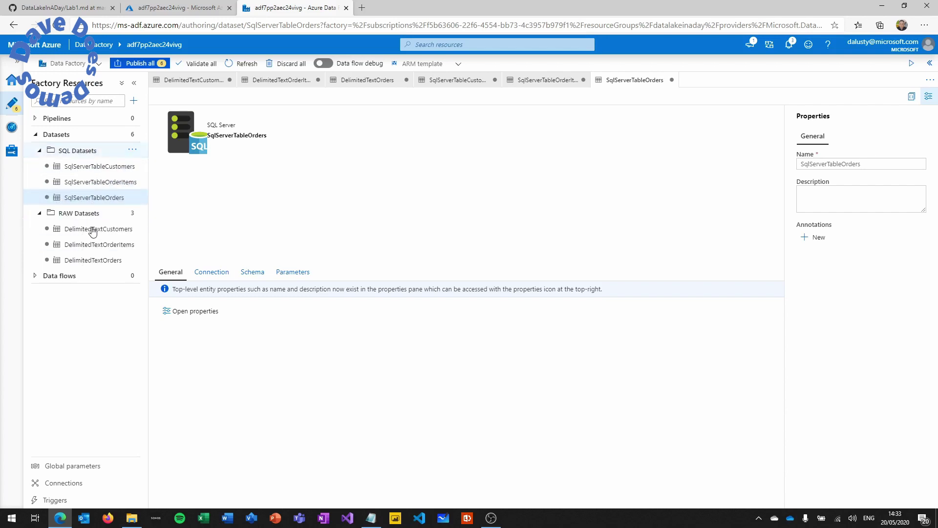
# Publish all six pending dataset changes
pyautogui.click(135, 65)
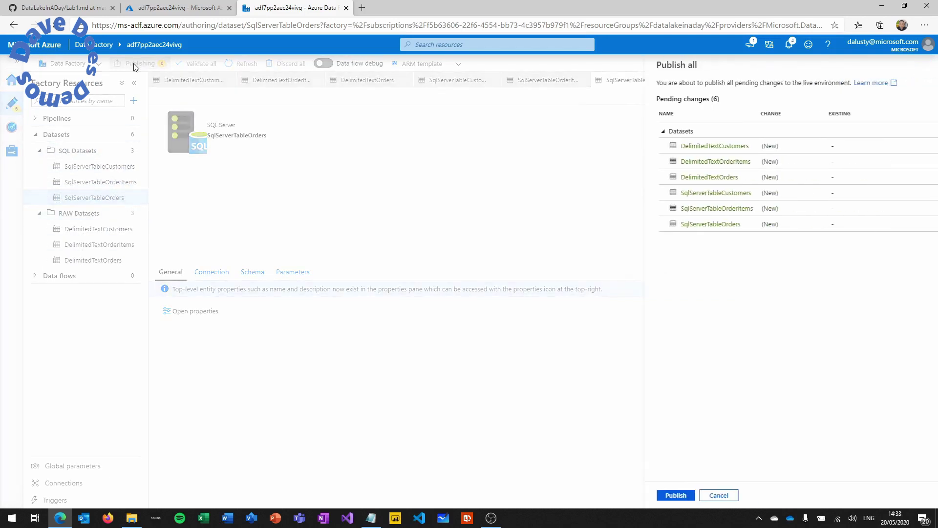
pyautogui.click(659, 495)
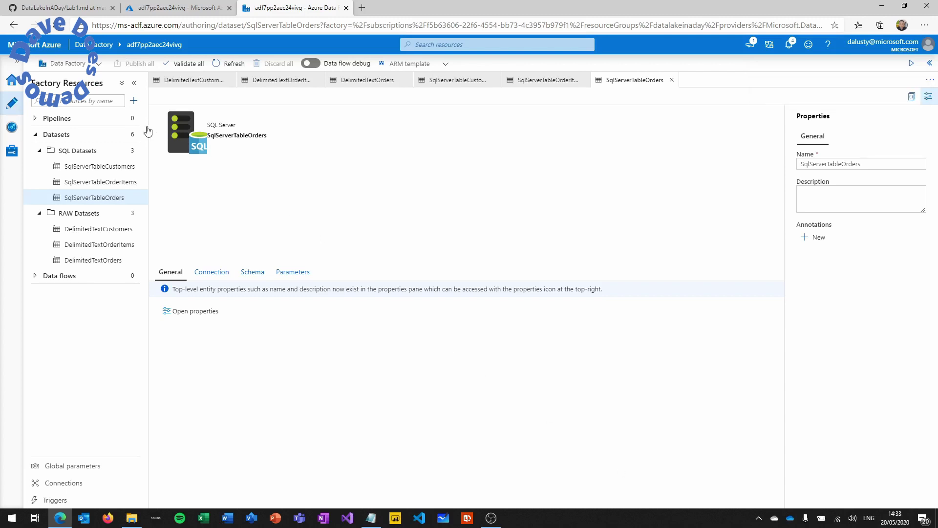
# Create a new pipeline and rename it pipelineDataCopy
pyautogui.click(132, 119)
pyautogui.click(142, 134)
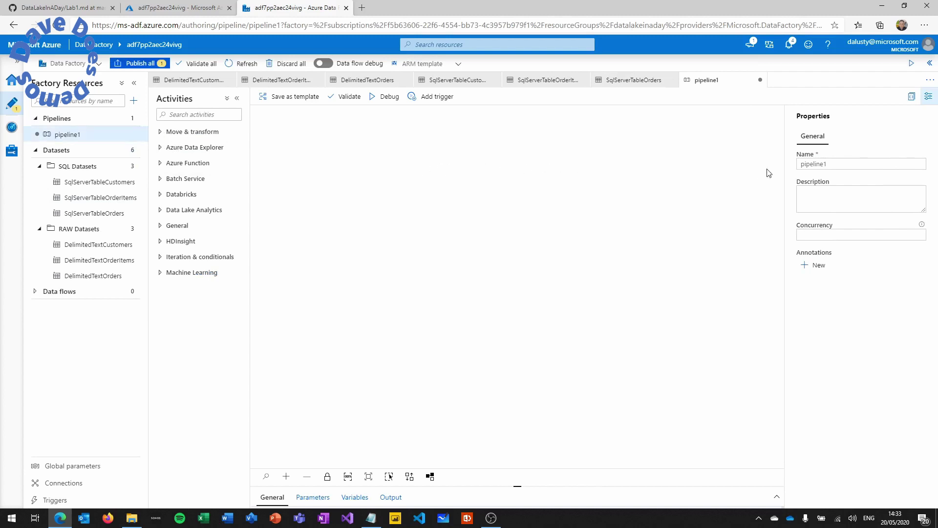
pyautogui.click(833, 163)
pyautogui.write('DataCopy')
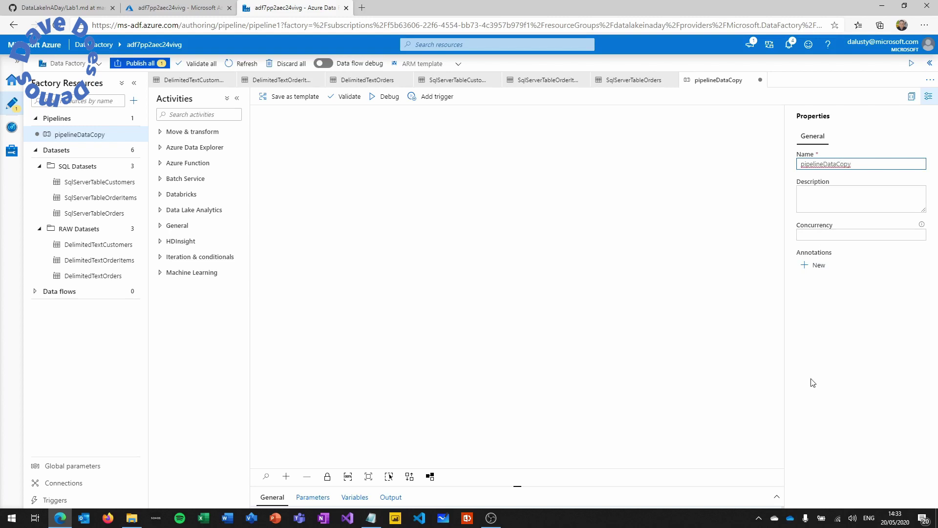
pyautogui.click(725, 357)
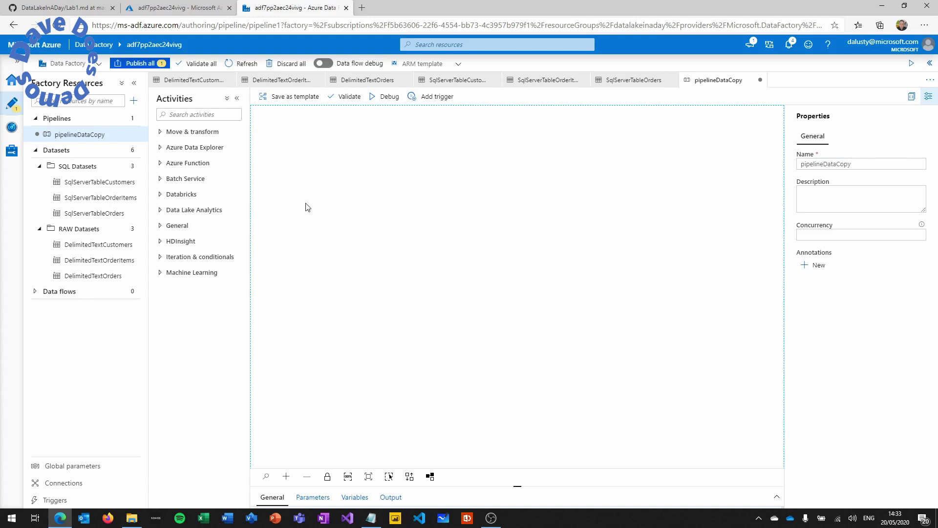
# Add pipeline parameters runStartTime and runEndTime
pyautogui.click(313, 497)
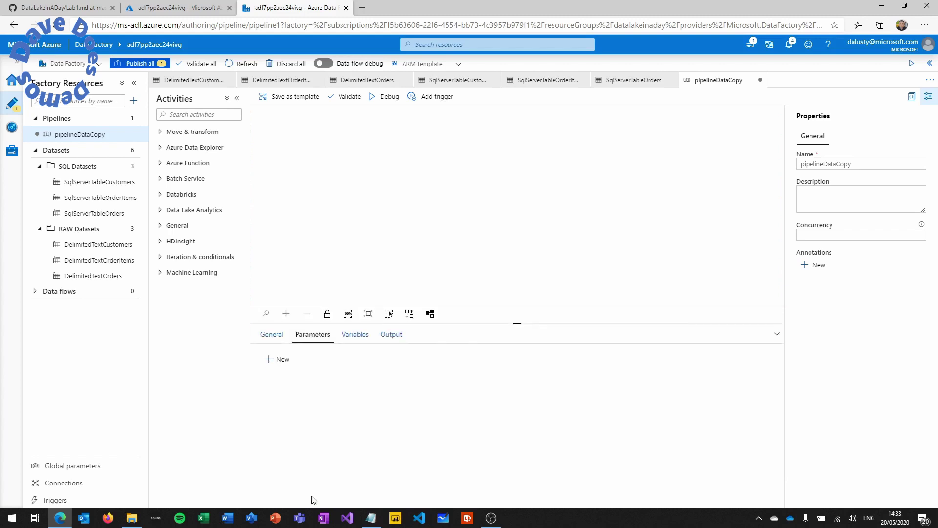
pyautogui.click(282, 361)
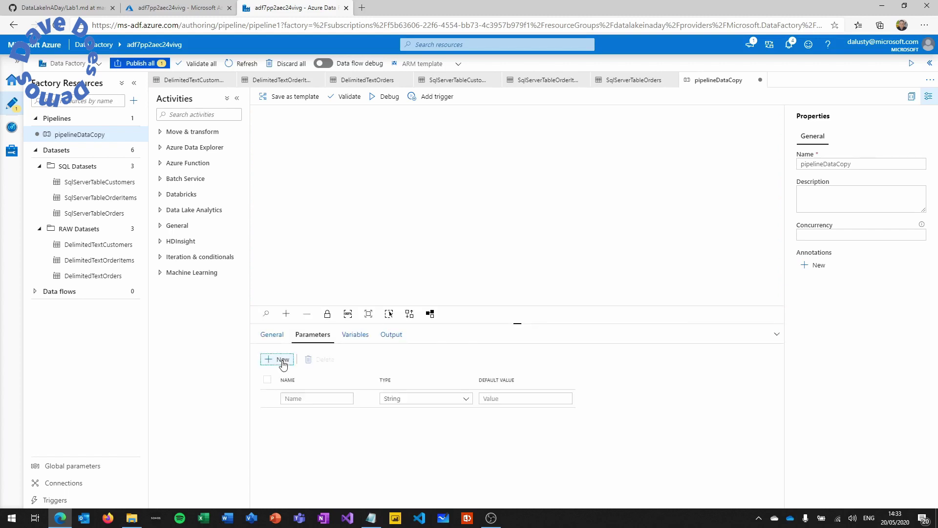
pyautogui.click(312, 398)
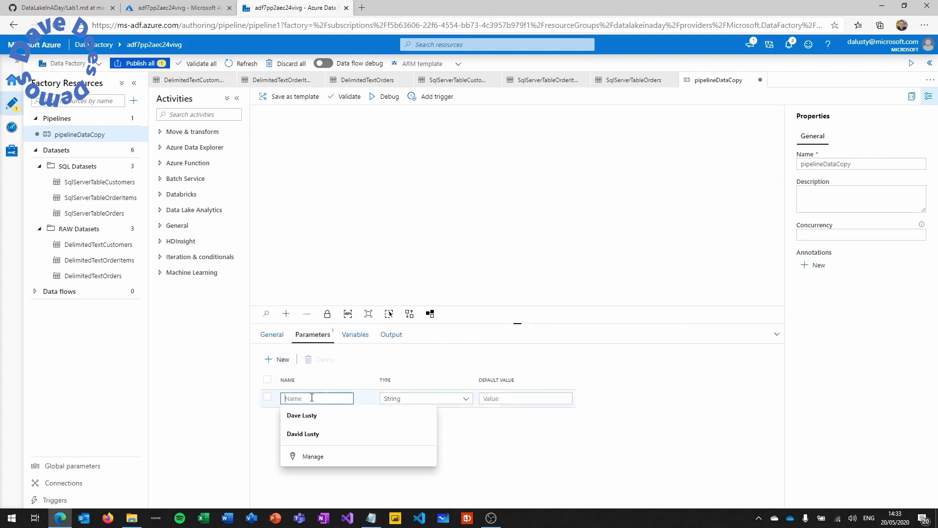
pyautogui.write('runSt')
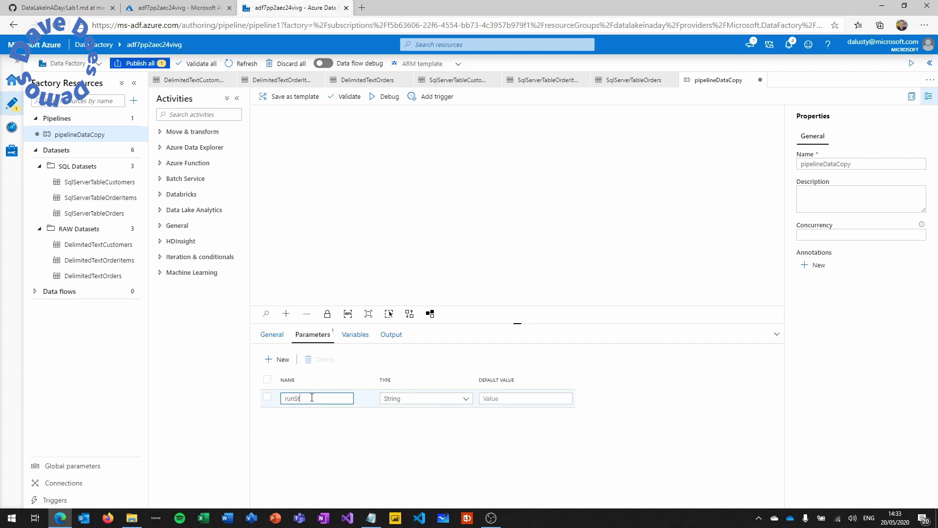
pyautogui.write('artTime')
pyautogui.click(280, 361)
pyautogui.click(305, 416)
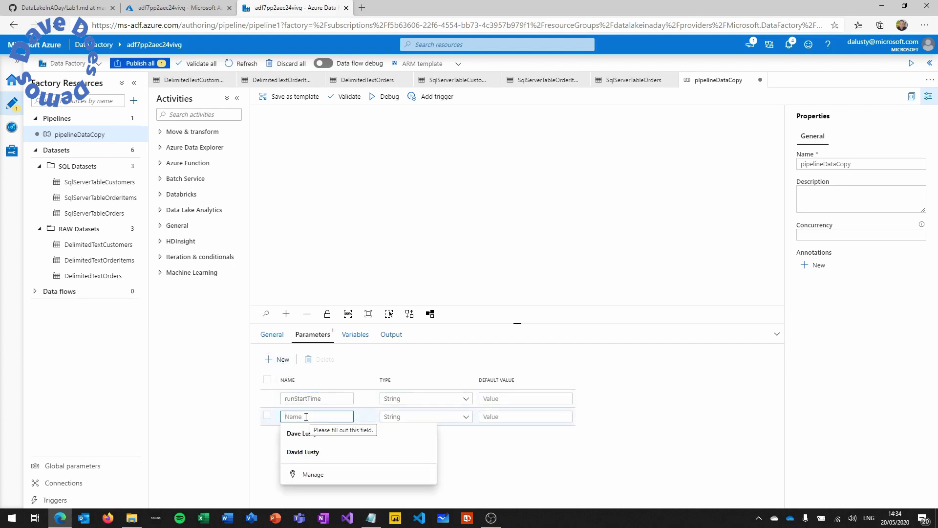
pyautogui.write('run')
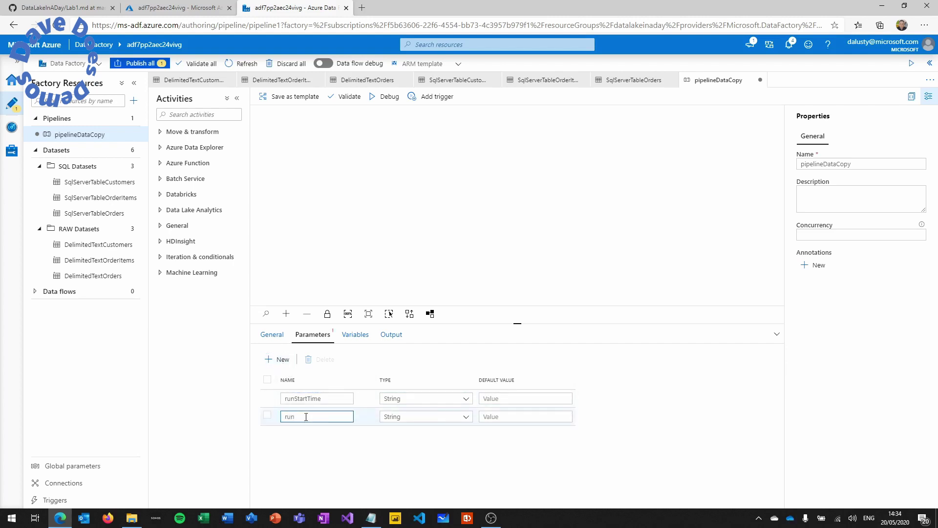
pyautogui.write('EndTime')
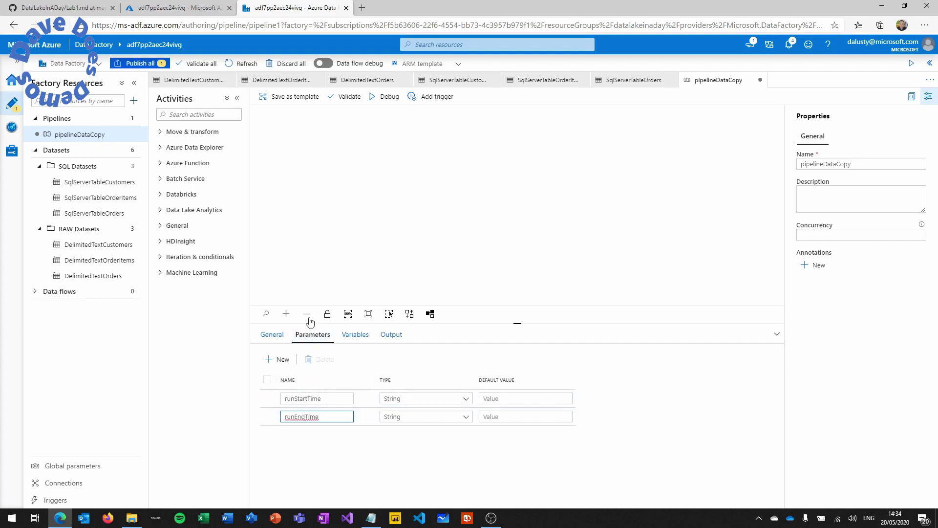
# Drop three Copy data activities onto the canvas, one below another
pyautogui.click(160, 132)
pyautogui.moveTo(183, 149); pyautogui.dragTo(428, 205)
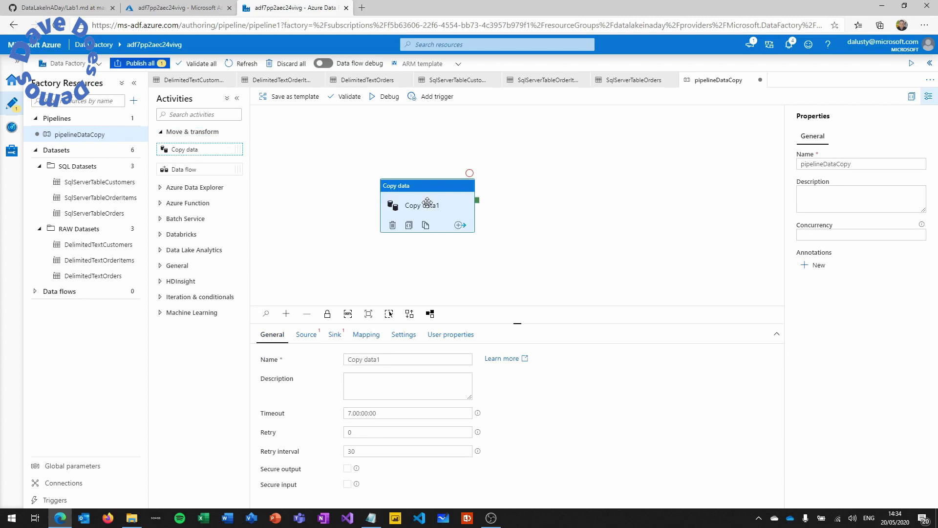
pyautogui.moveTo(213, 148); pyautogui.dragTo(423, 267)
pyautogui.moveTo(535, 256); pyautogui.dragTo(536, 180)
pyautogui.moveTo(184, 150); pyautogui.dragTo(419, 270)
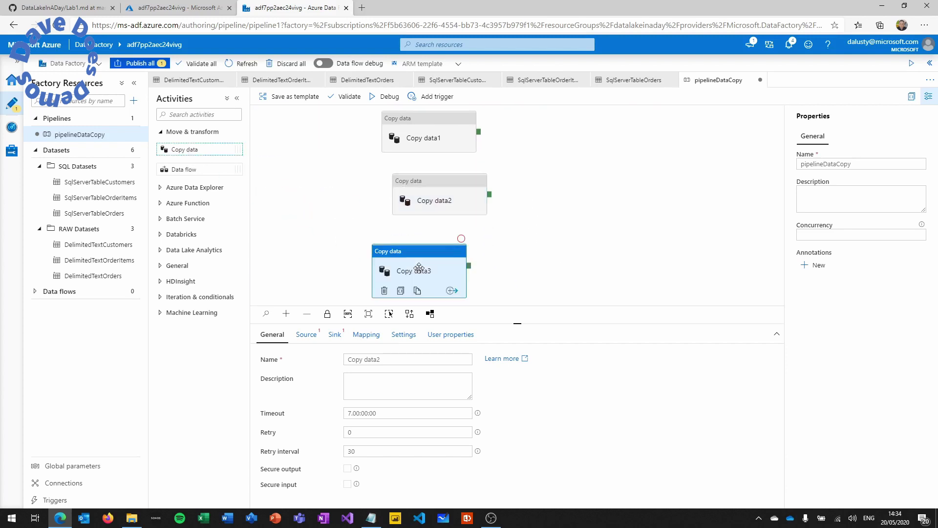
# Rename them Copy Customers, Copy Orders and Copy OrderItems, and align them vertically
pyautogui.click(423, 143)
pyautogui.moveTo(363, 359); pyautogui.dragTo(404, 359)
pyautogui.write('Customers')
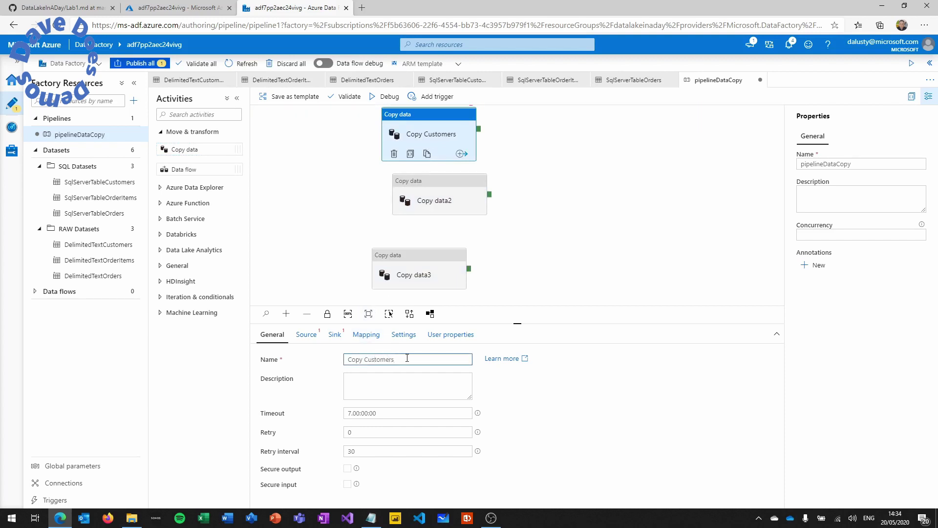
pyautogui.click(426, 200)
pyautogui.moveTo(381, 359); pyautogui.dragTo(365, 359)
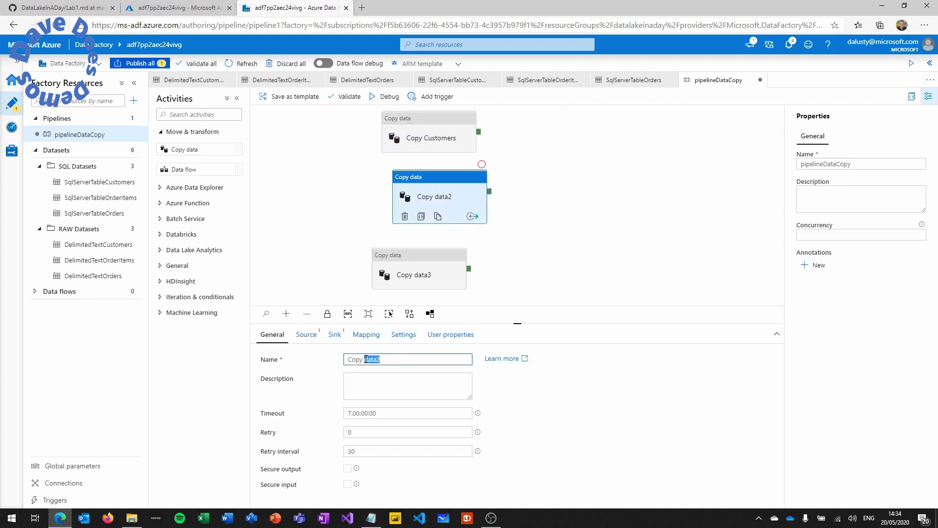
pyautogui.write('Orders')
pyautogui.click(414, 266)
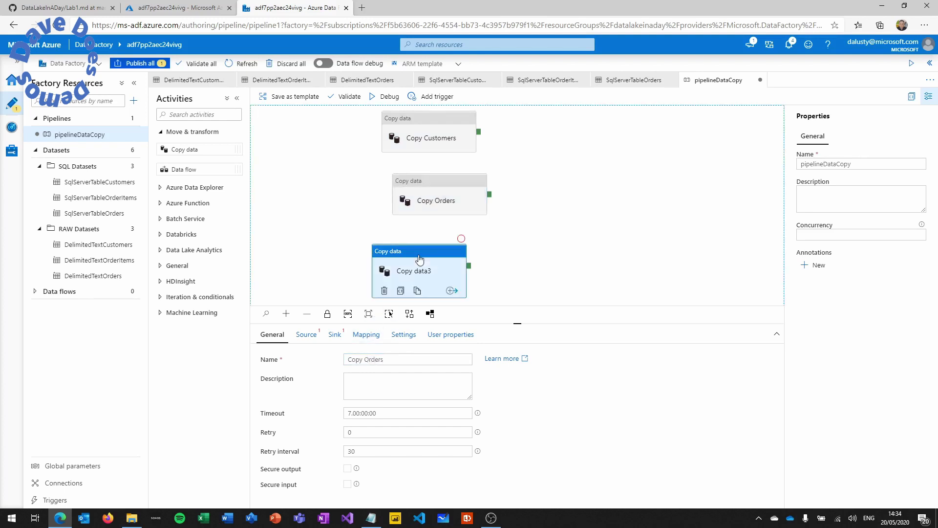
pyautogui.moveTo(383, 360); pyautogui.dragTo(368, 361)
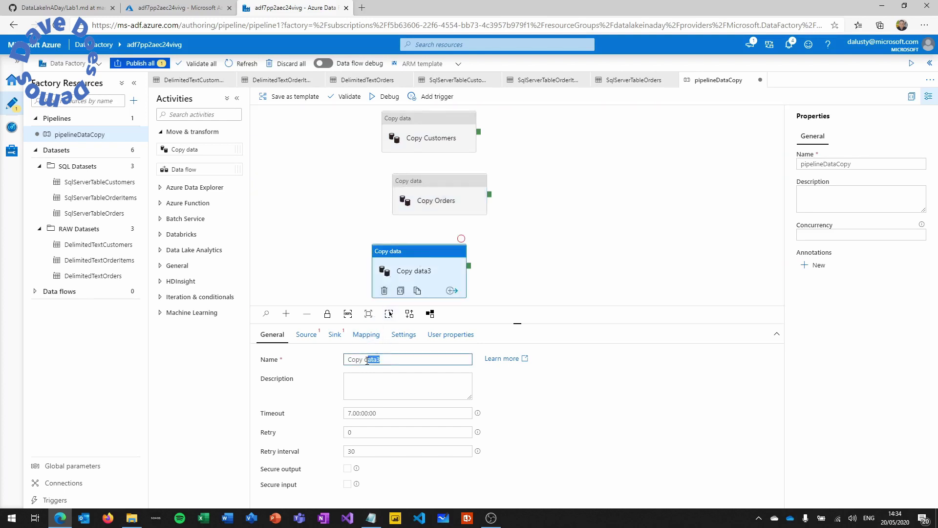
pyautogui.write('Orderite')
pyautogui.moveTo(430, 183); pyautogui.dragTo(418, 176)
pyautogui.moveTo(409, 257); pyautogui.dragTo(418, 246)
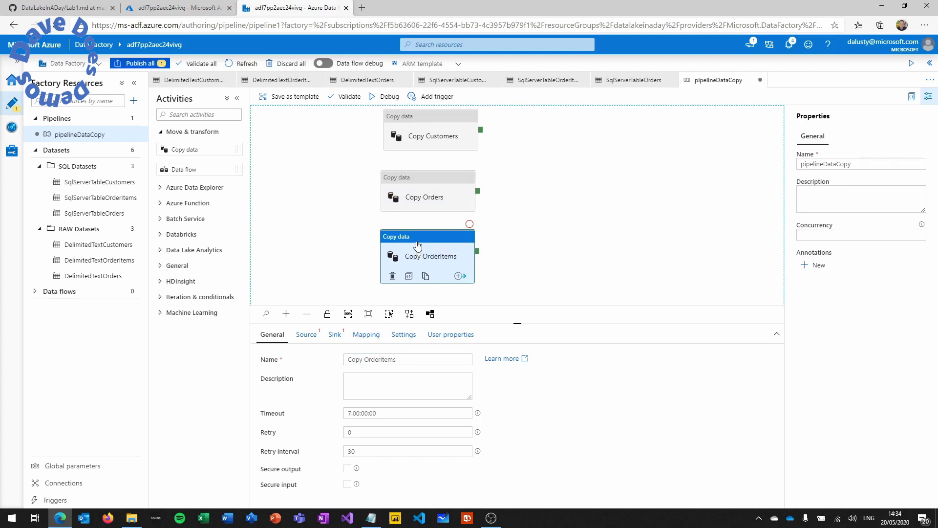
# Set Copy Customers' source dataset to SqlServerTableCustomers
pyautogui.click(423, 127)
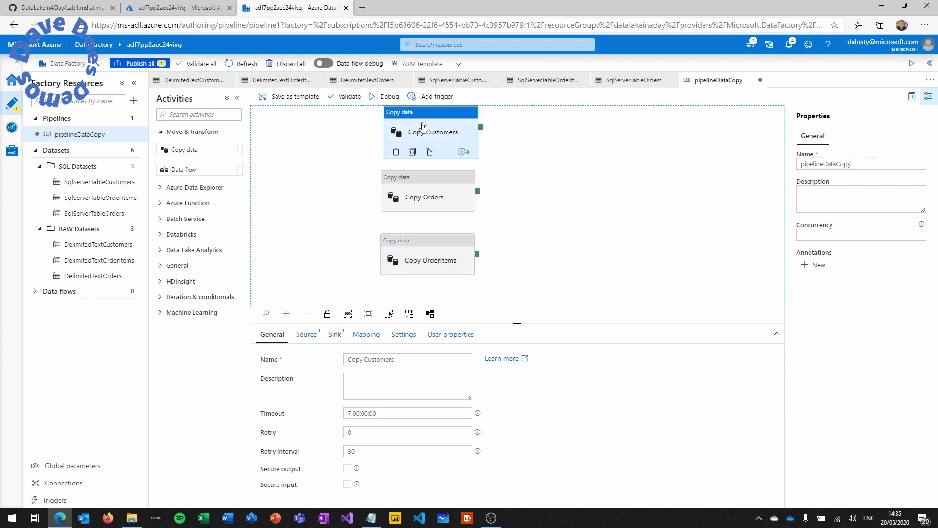
pyautogui.click(309, 336)
pyautogui.click(388, 361)
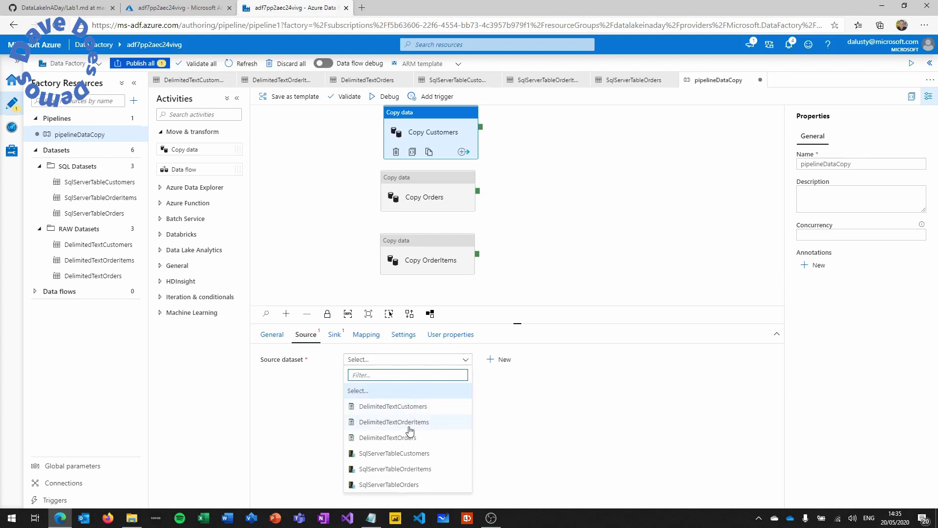
pyautogui.click(423, 454)
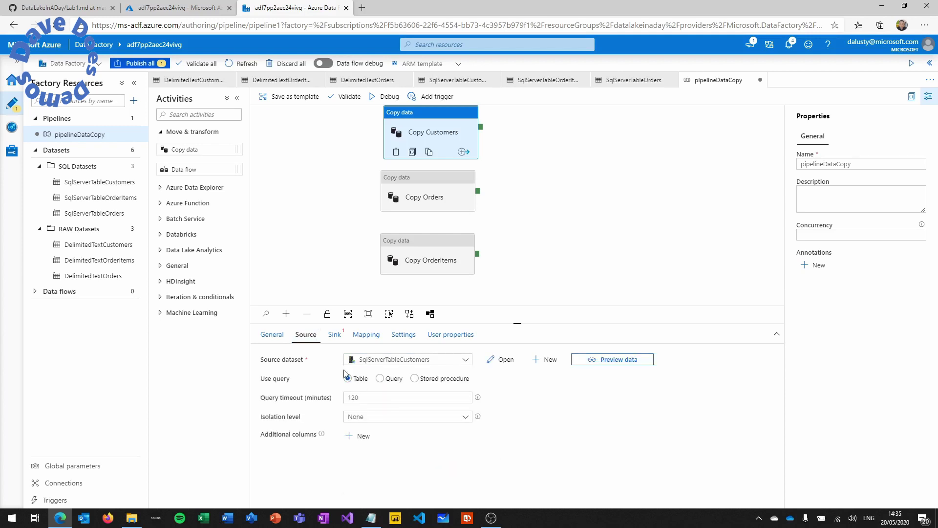
# Make DelimitedTextCustomers the sink with a .csv file extension
pyautogui.click(335, 338)
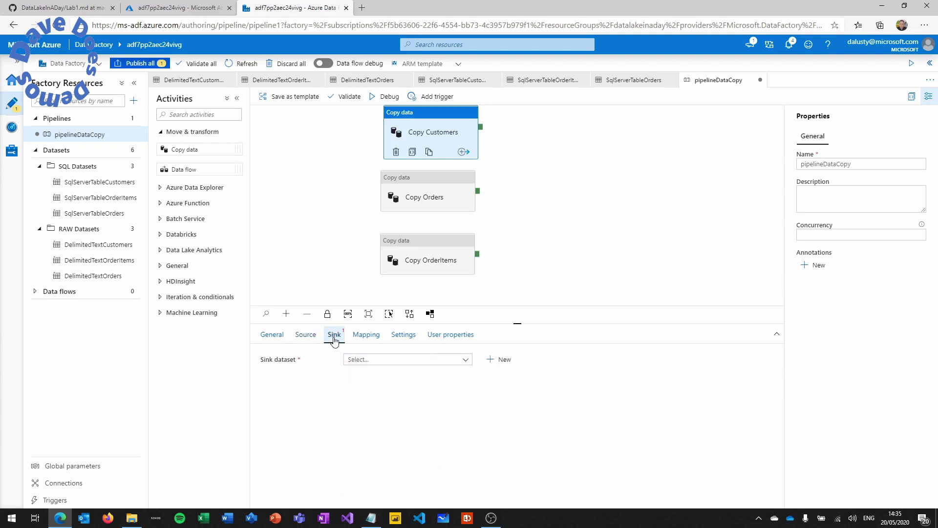
pyautogui.click(360, 359)
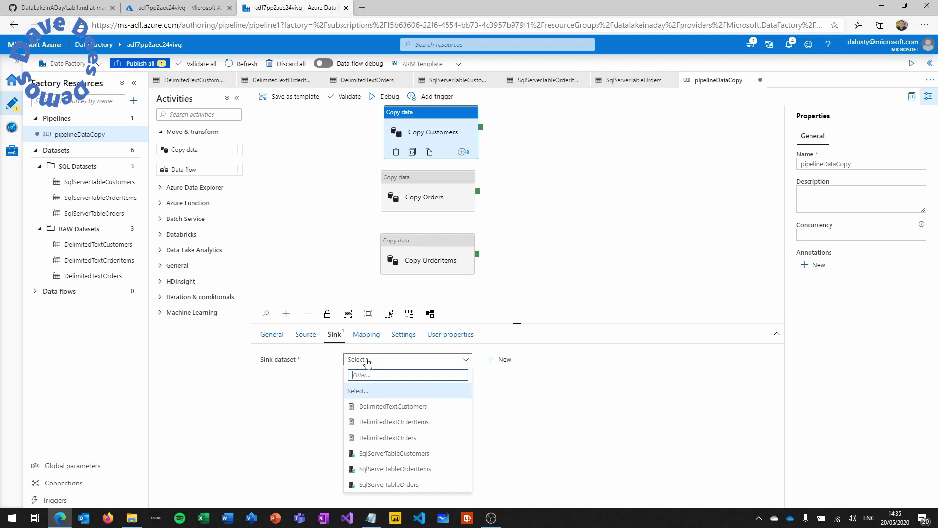
pyautogui.click(390, 406)
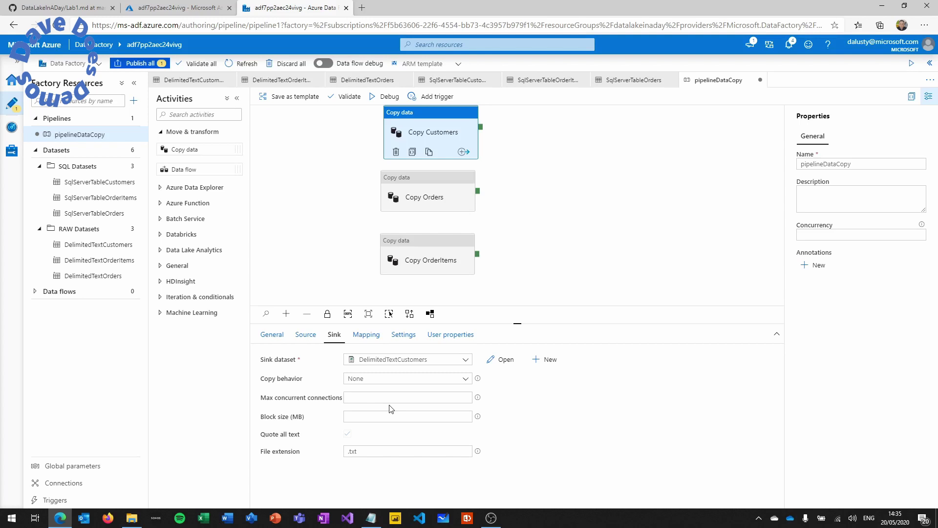
pyautogui.click(374, 452)
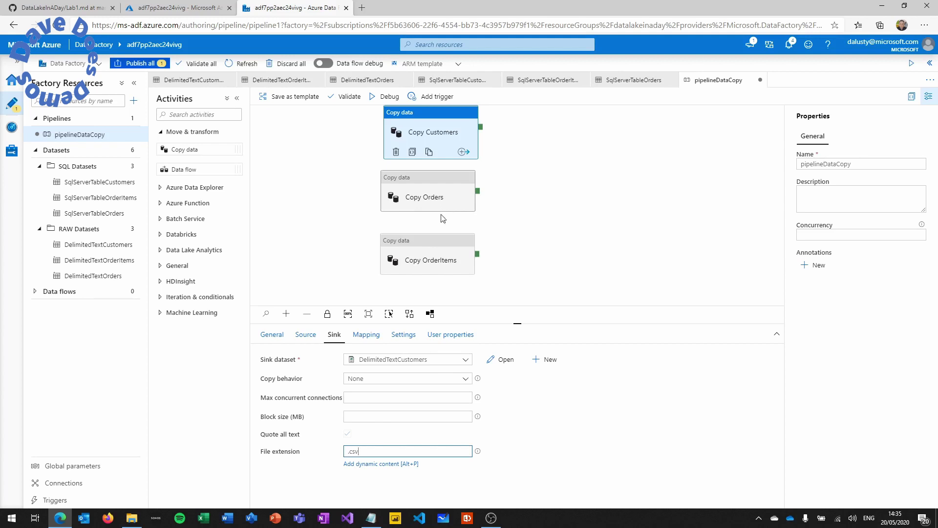
pyautogui.click(438, 239)
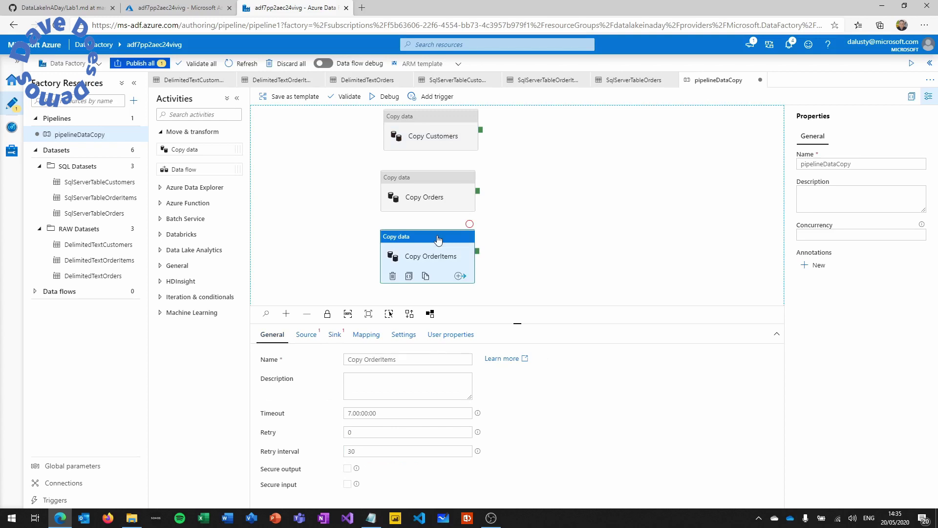
# Set Copy OrderItems' source dataset to SqlServerTableOrderItems
pyautogui.click(306, 334)
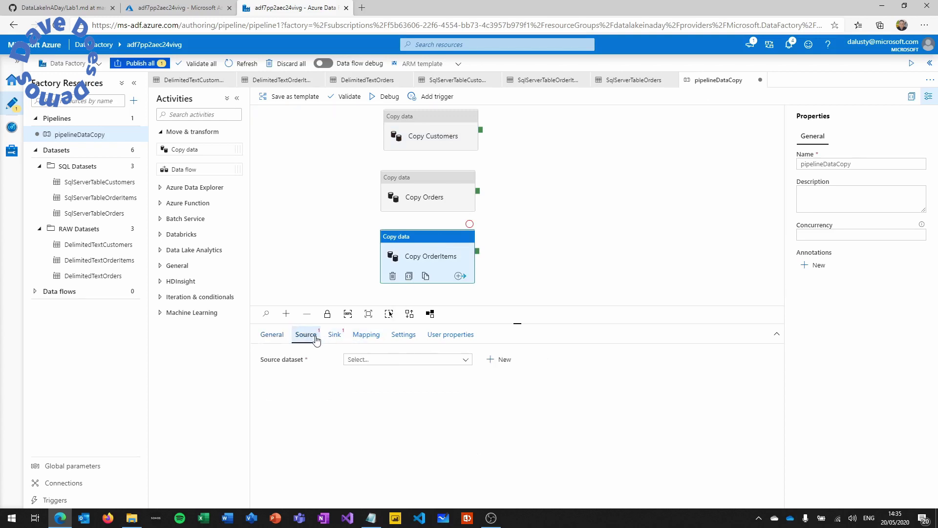
pyautogui.click(367, 360)
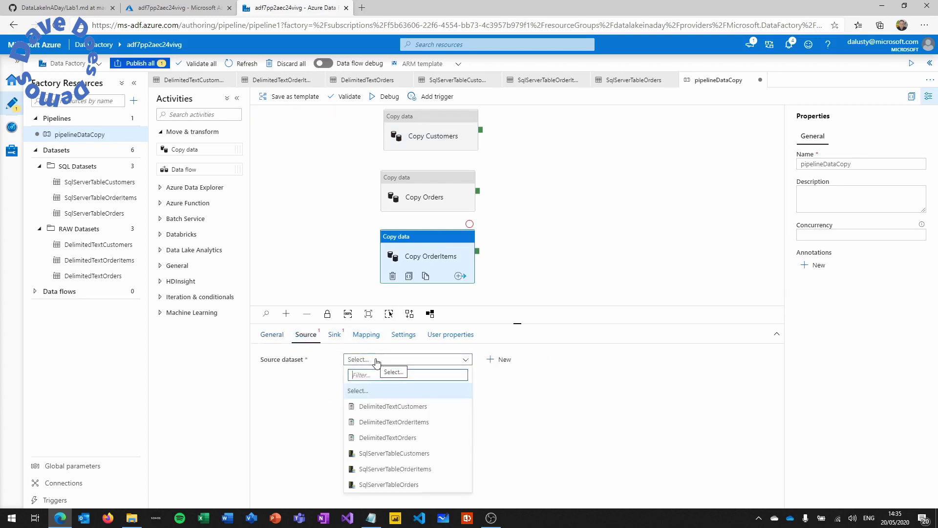
pyautogui.click(405, 471)
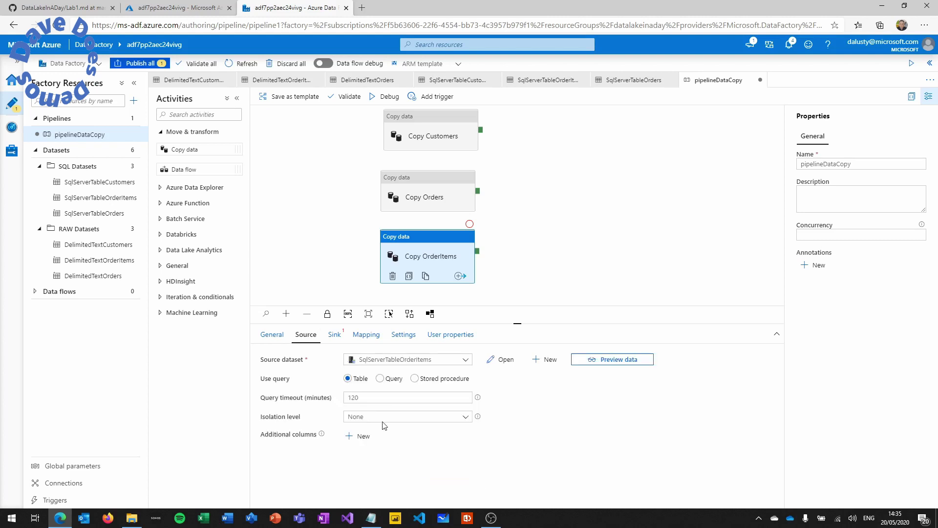
# Make DelimitedTextOrderItems the sink with a .csv file extension
pyautogui.click(336, 336)
pyautogui.click(367, 361)
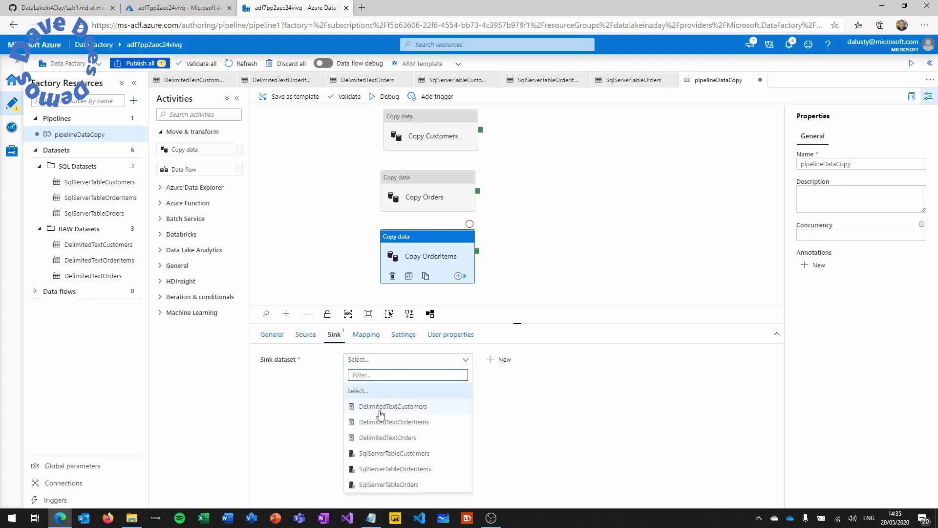
pyautogui.click(396, 469)
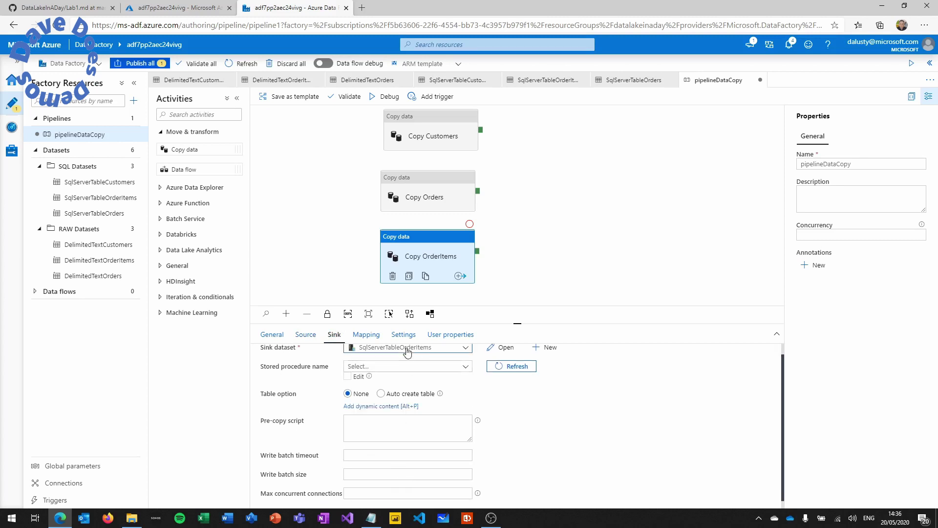
pyautogui.click(407, 348)
pyautogui.click(397, 413)
pyautogui.click(361, 452)
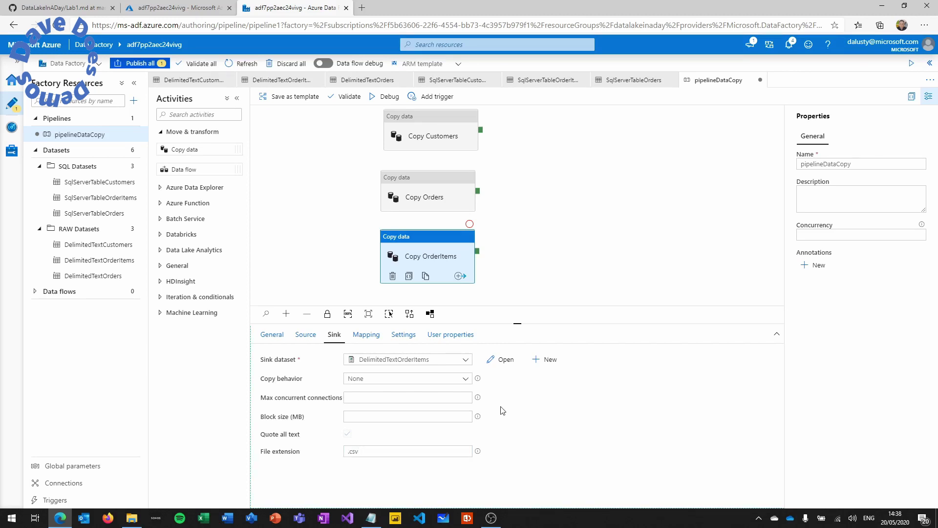
pyautogui.click(435, 185)
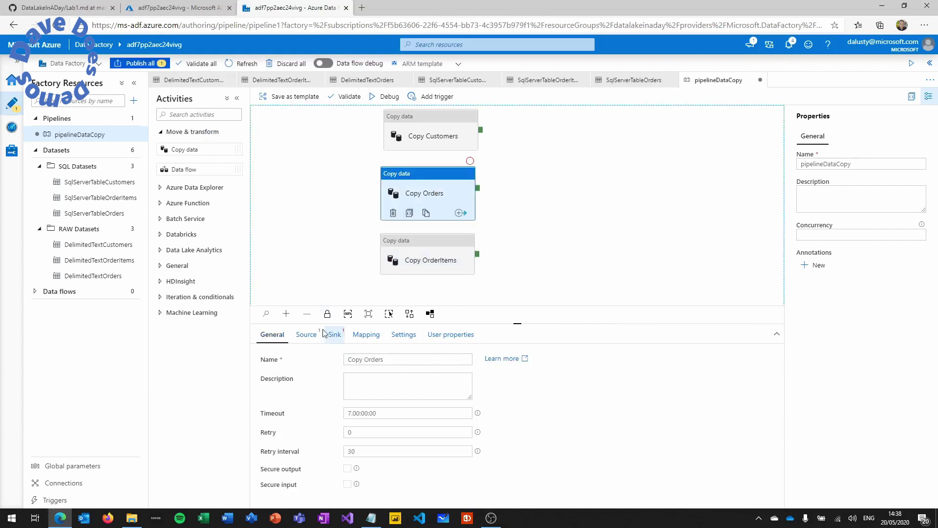
# Set Copy Orders' source to SqlServerTableOrders in Query mode, then bring up the GitHub lab guide
pyautogui.click(306, 335)
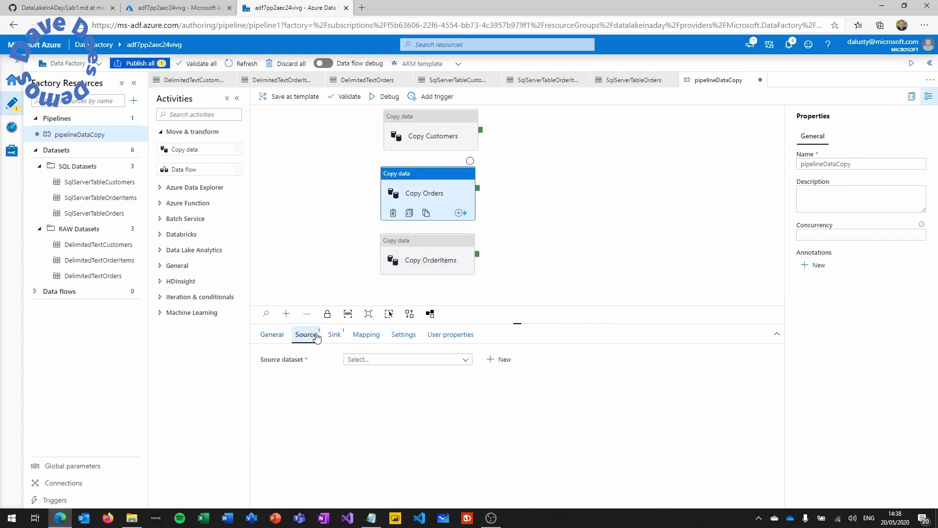
pyautogui.click(377, 360)
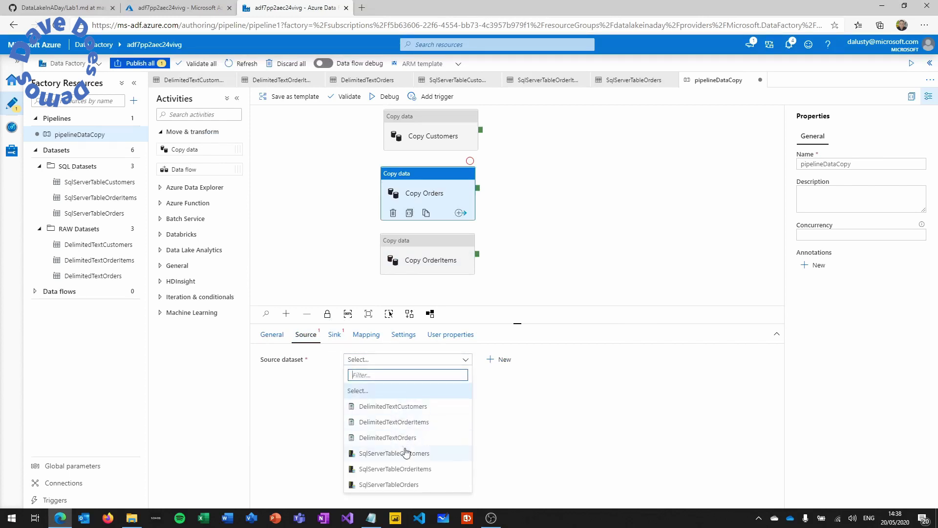
pyautogui.click(403, 484)
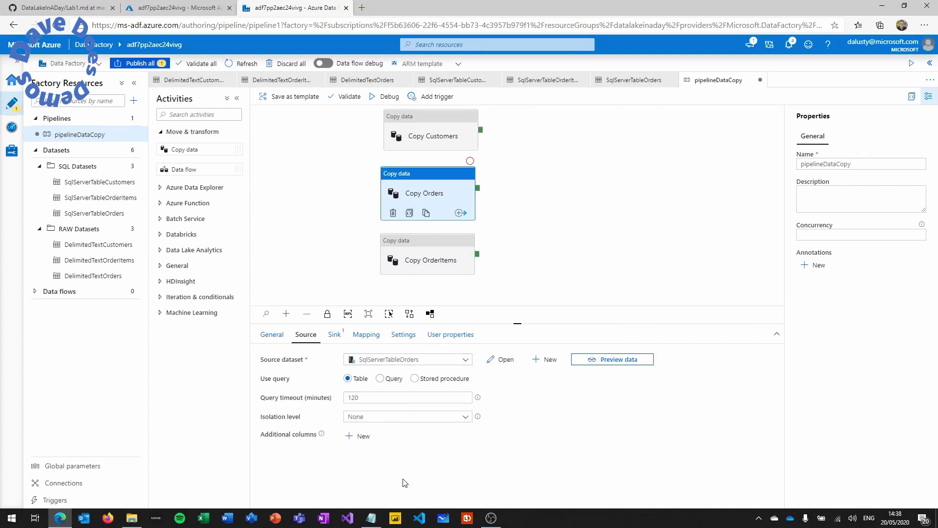
pyautogui.click(391, 379)
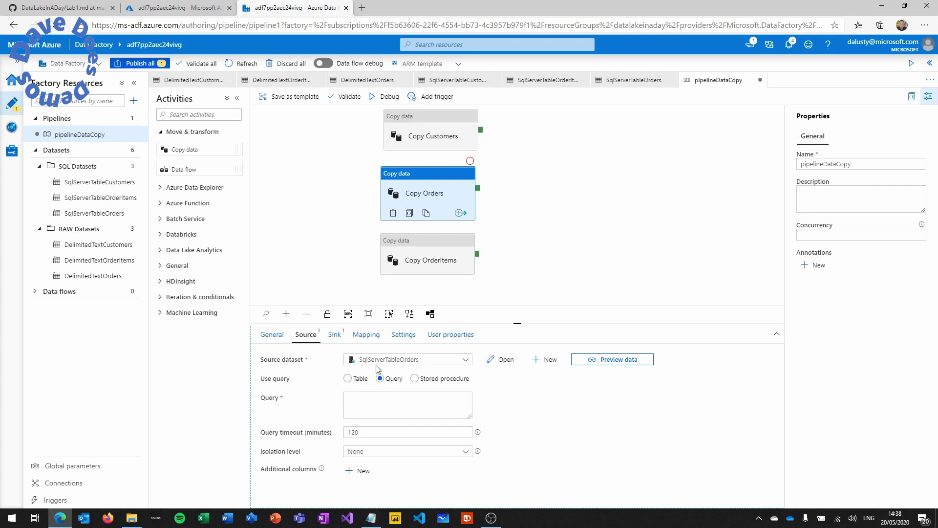
pyautogui.click(85, 8)
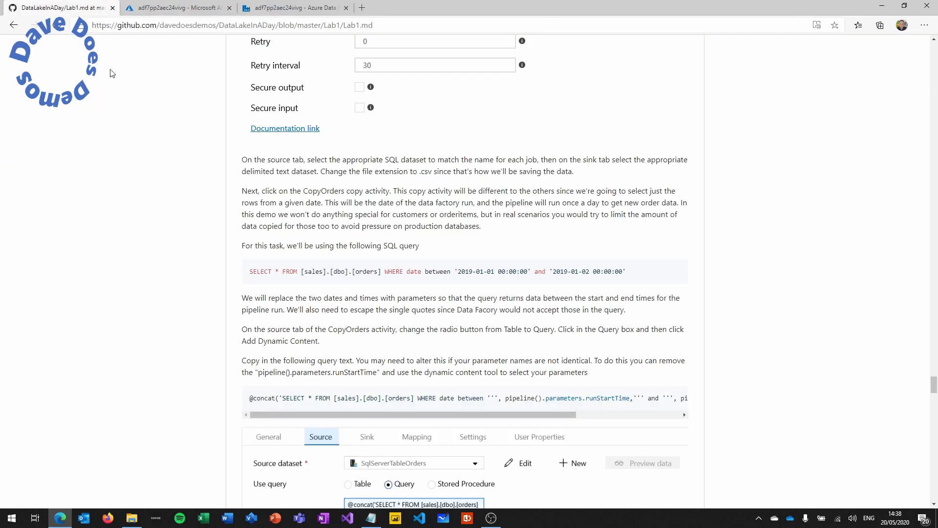
pyautogui.moveTo(250, 273); pyautogui.dragTo(408, 272)
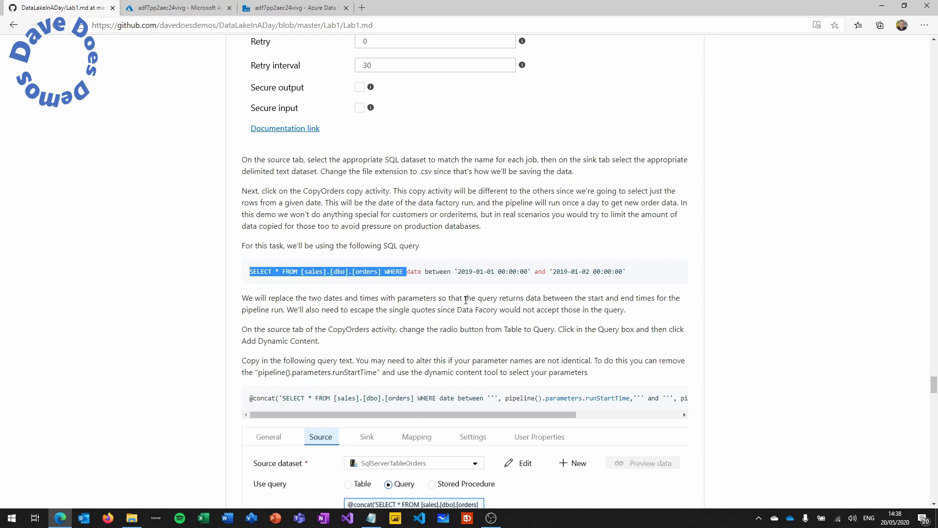
pyautogui.scroll(-1, 468, 299)
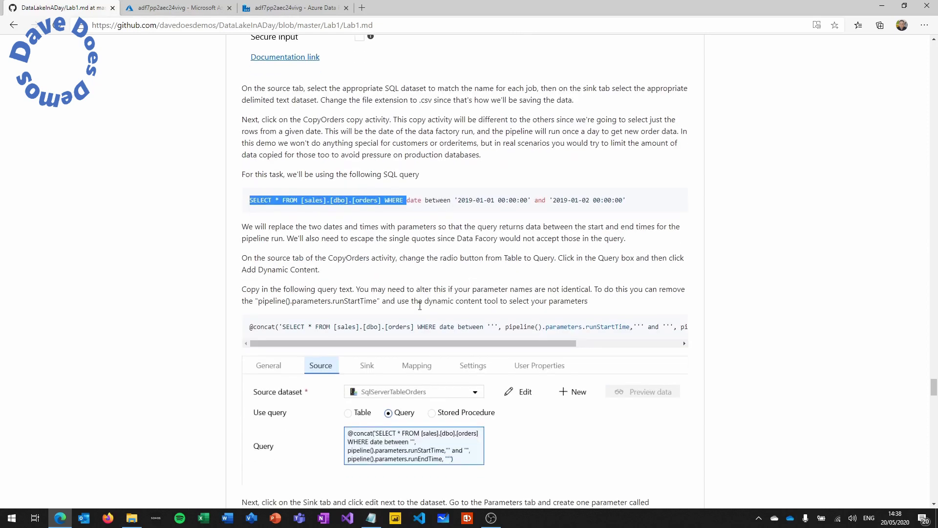
pyautogui.click(251, 327)
pyautogui.moveTo(252, 327); pyautogui.dragTo(688, 334)
pyautogui.rightClick(667, 332)
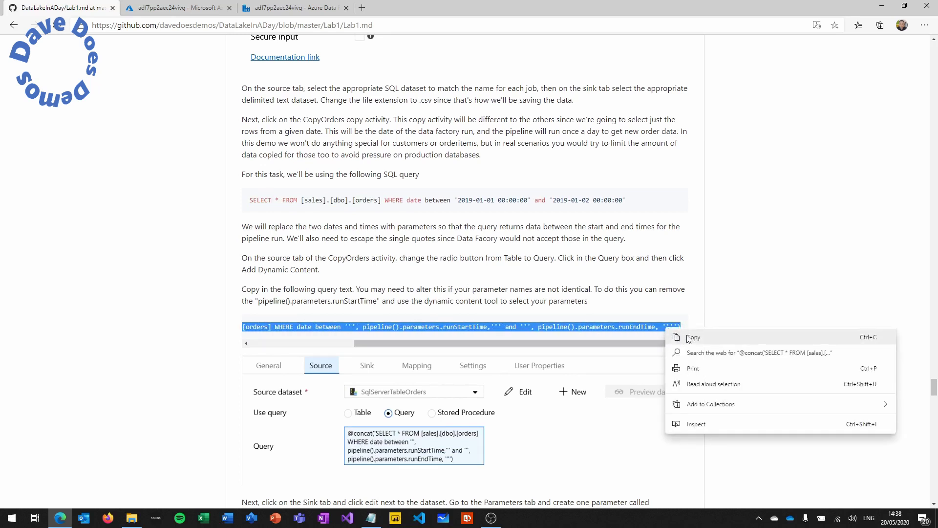
pyautogui.click(693, 337)
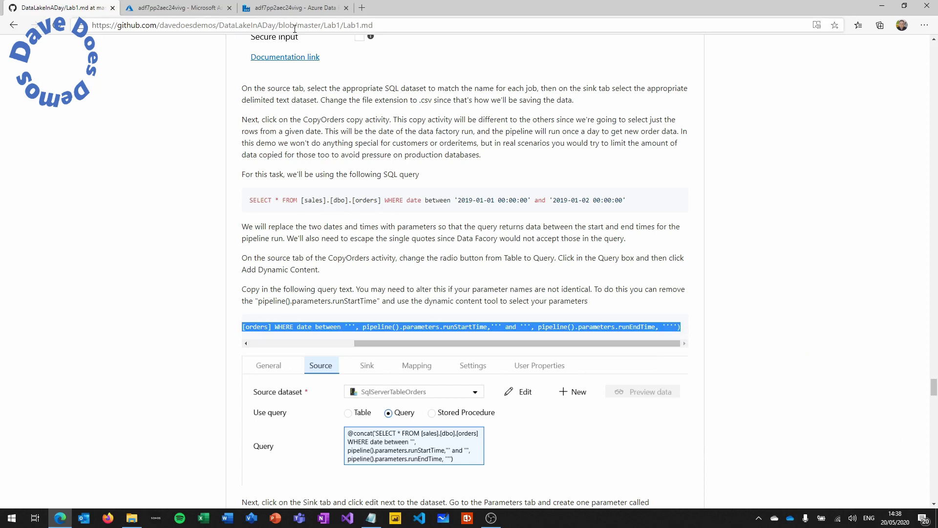
pyautogui.click(296, 8)
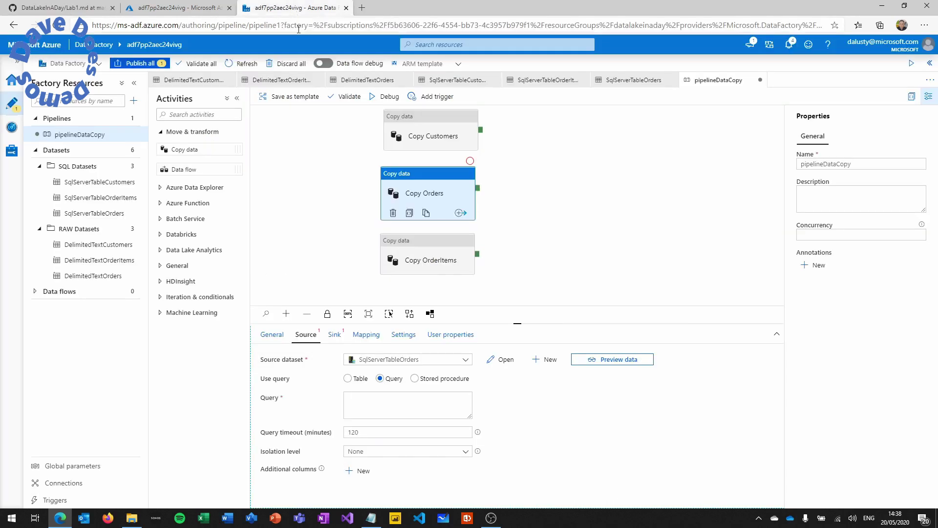
pyautogui.click(376, 400)
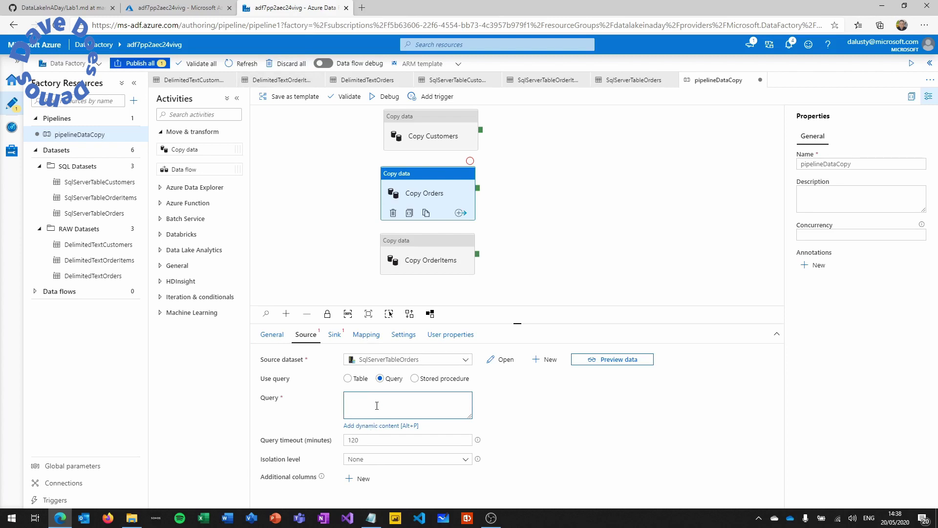
pyautogui.rightClick(377, 405)
pyautogui.click(413, 293)
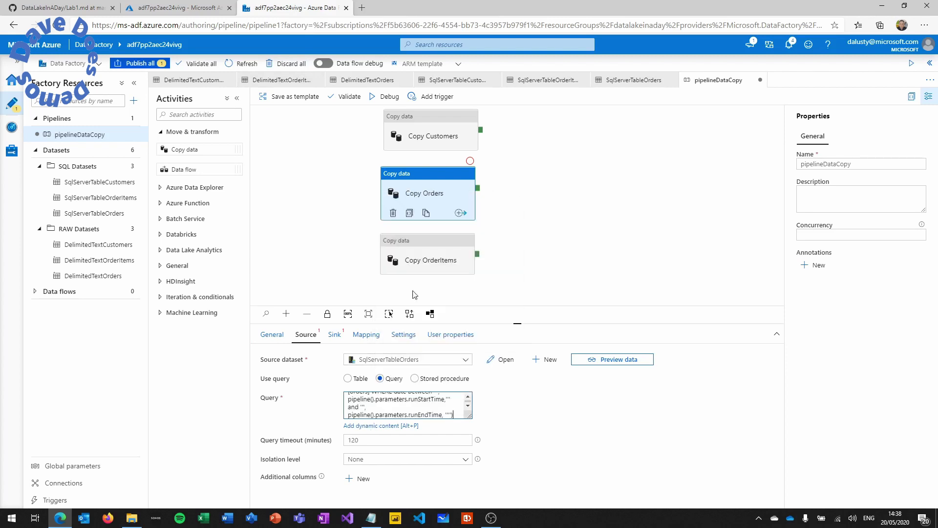
pyautogui.click(398, 425)
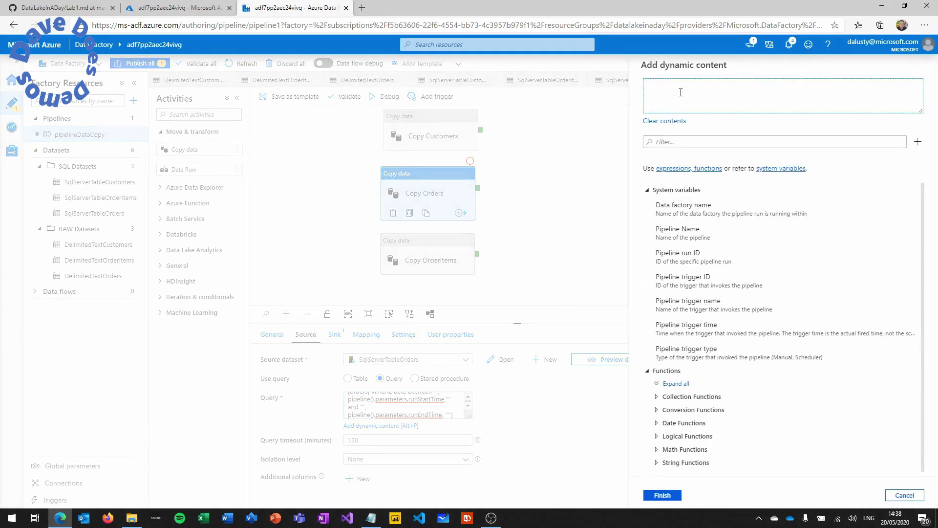
pyautogui.hotkey('ctrl', 'v')
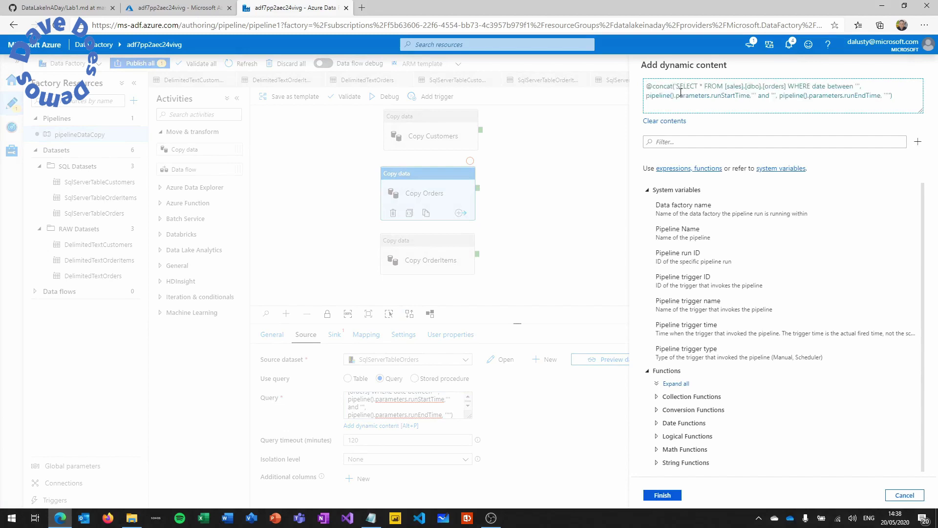
pyautogui.click(662, 496)
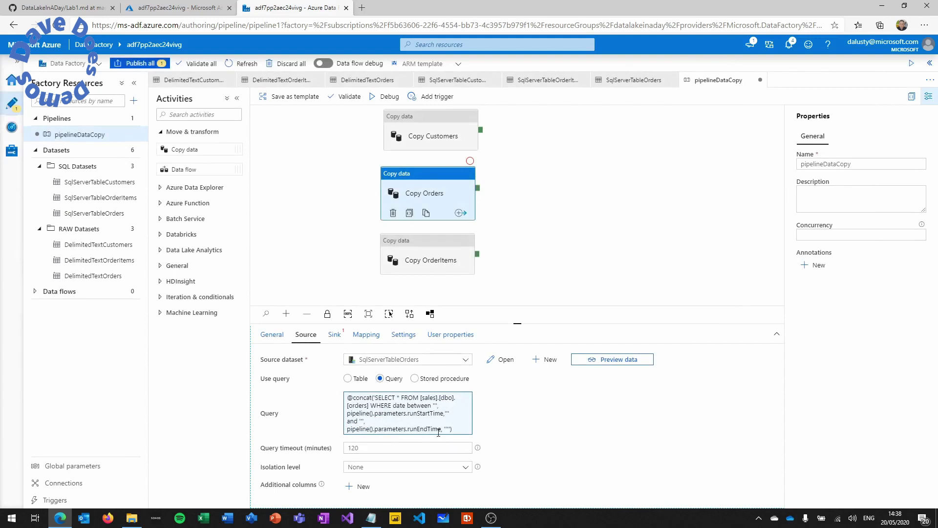
# Point the Copy Orders sink at the DelimitedTextOrders dataset
pyautogui.click(335, 334)
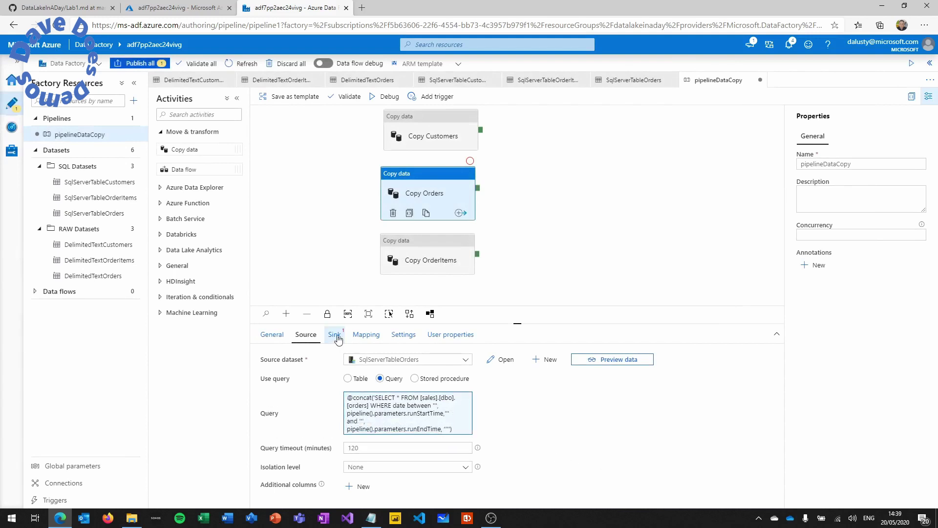
pyautogui.click(375, 361)
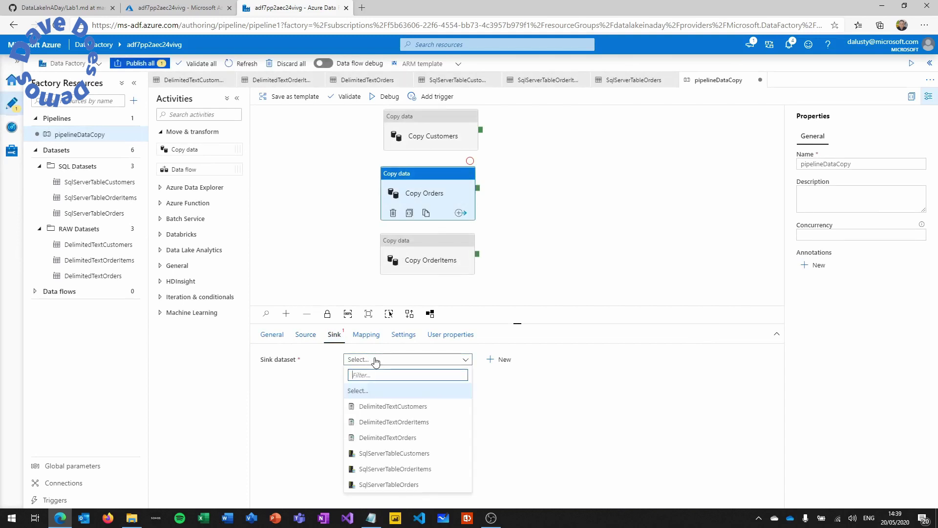
pyautogui.click(409, 438)
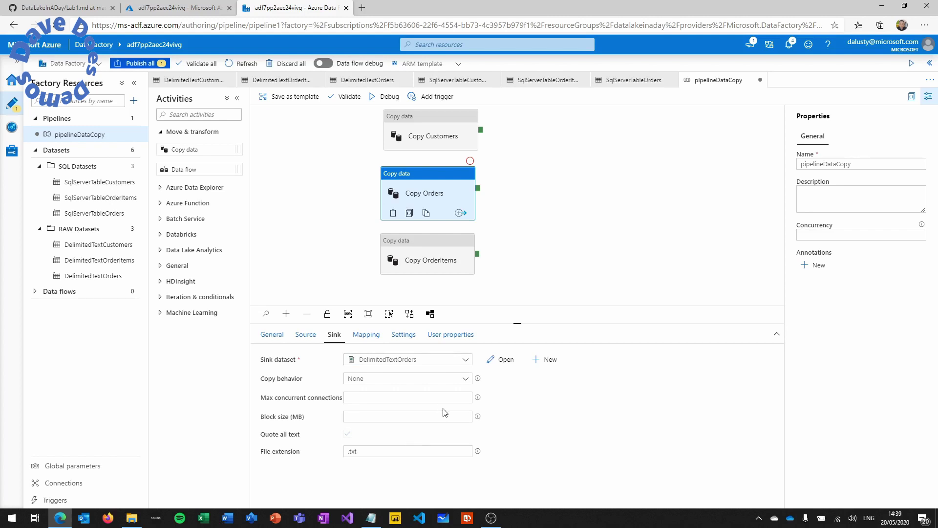
# Open the DelimitedTextOrders dataset and add a String parameter named runStartTime
pyautogui.click(502, 364)
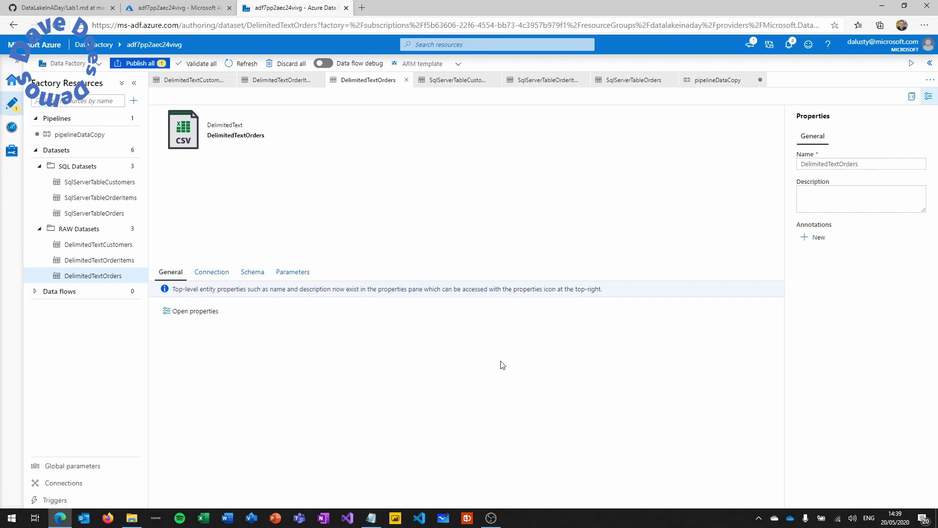
pyautogui.click(224, 275)
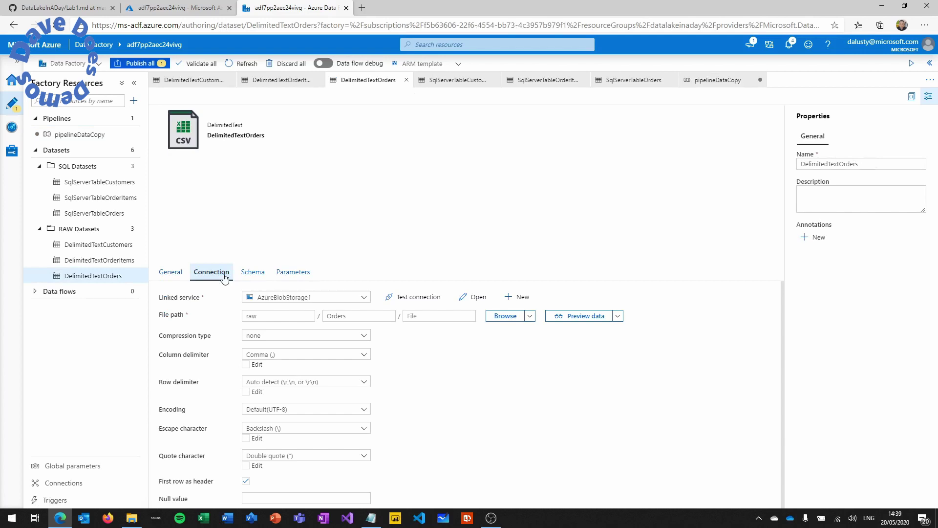
pyautogui.click(293, 273)
pyautogui.click(181, 297)
pyautogui.click(205, 335)
pyautogui.write('run')
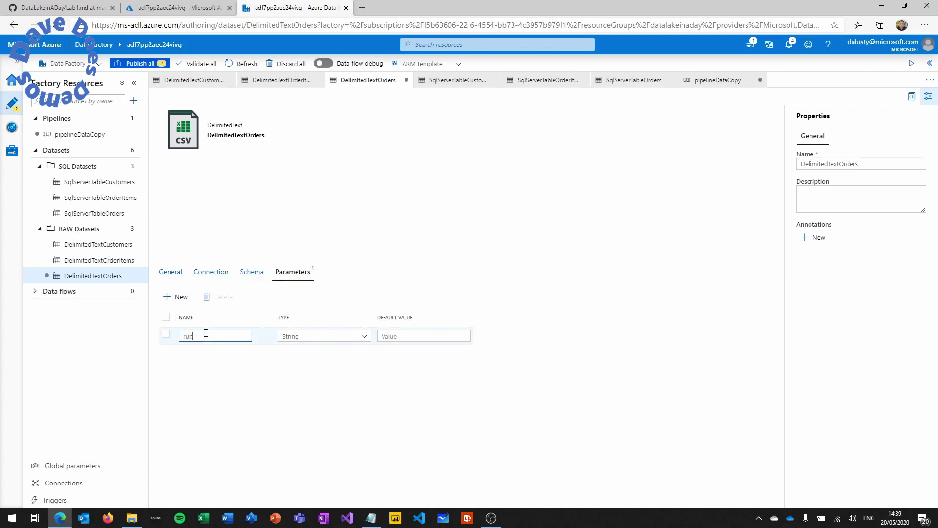
pyautogui.write('StartTime')
# Start a dynamic expression for the file name in the dataset's Connection settings
pyautogui.click(210, 277)
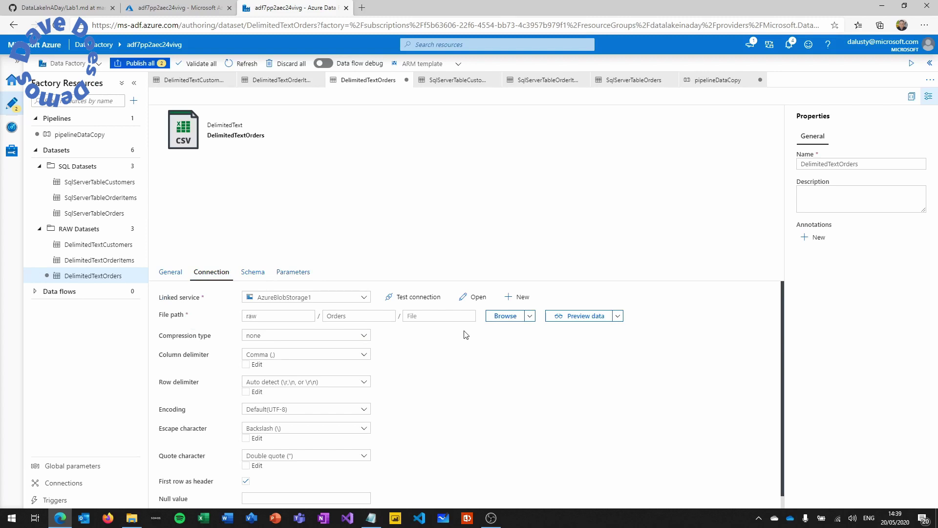
pyautogui.click(458, 314)
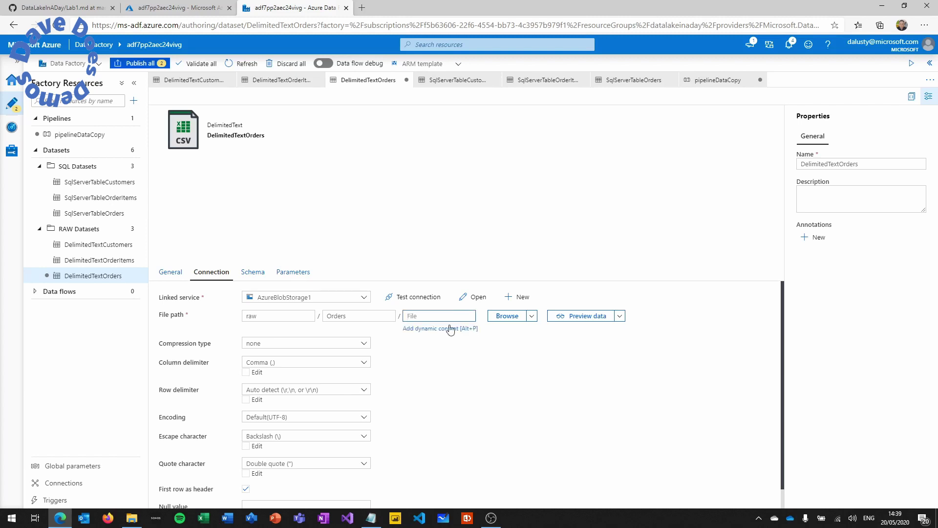
pyautogui.click(446, 329)
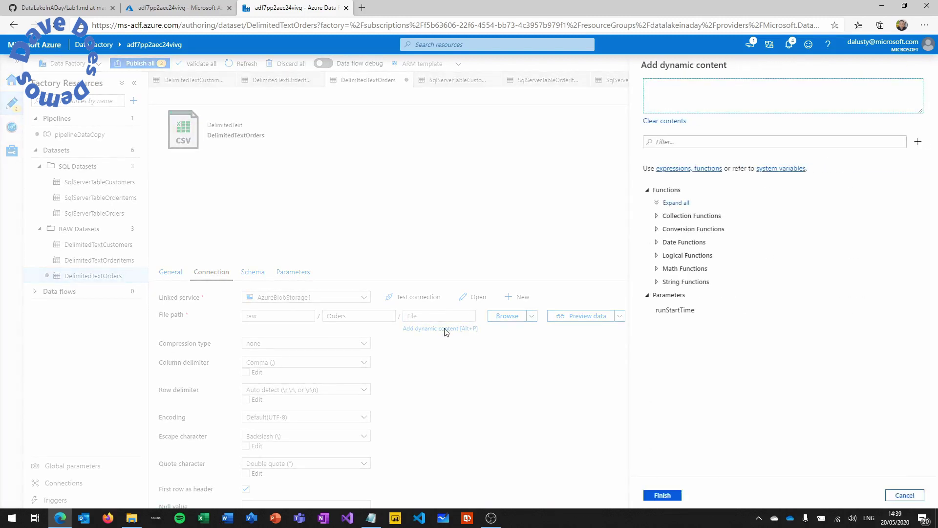
# Copy the formatDateTime yyyy-MM-dd .csv file-name expression from the GitHub Lab1.md instructions
pyautogui.click(88, 11)
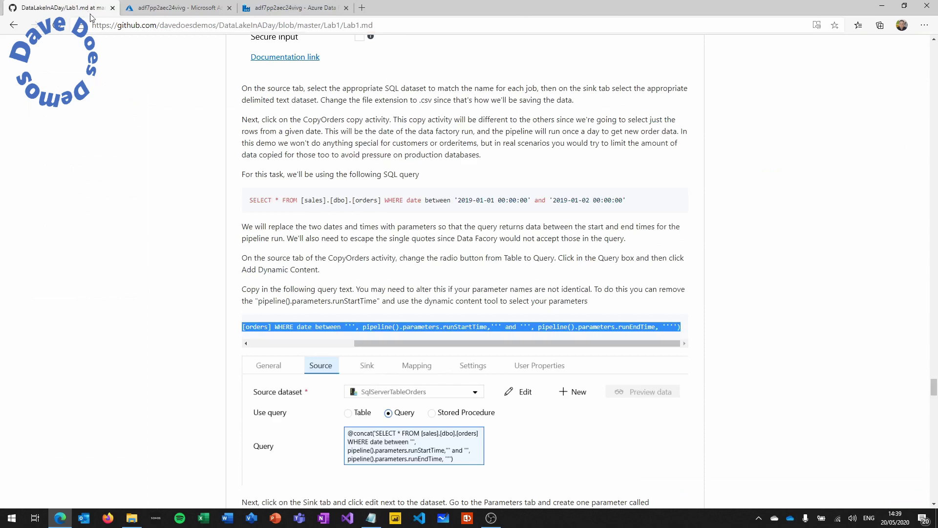
pyautogui.scroll(-7, 358, 230)
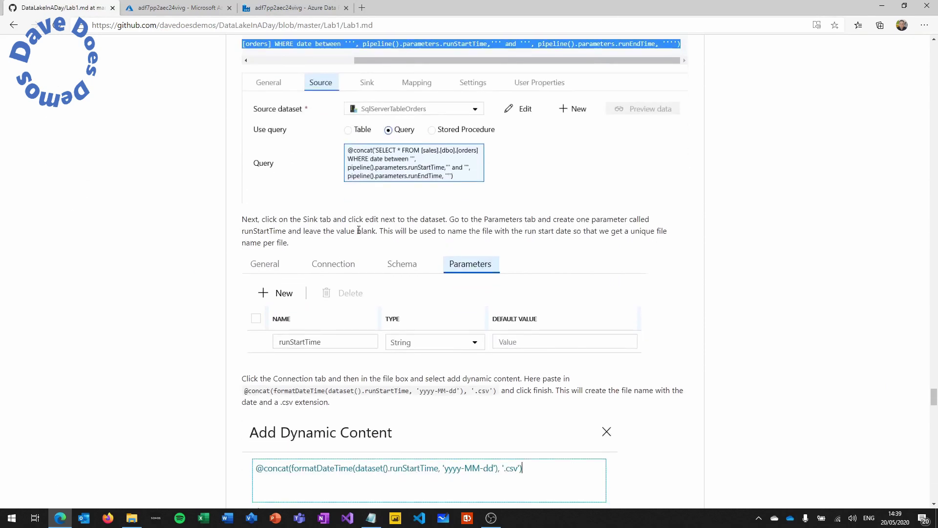
pyautogui.scroll(-3, 359, 234)
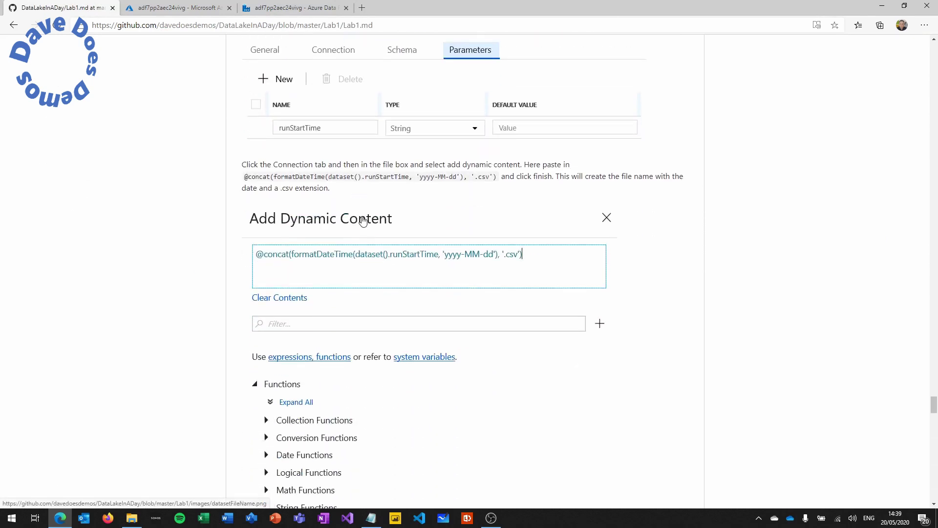
pyautogui.moveTo(243, 177)
pyautogui.mouseDown()
pyautogui.moveTo(402, 186)
pyautogui.moveTo(496, 177)
pyautogui.moveTo(246, 177)
pyautogui.mouseUp()
pyautogui.rightClick(256, 178)
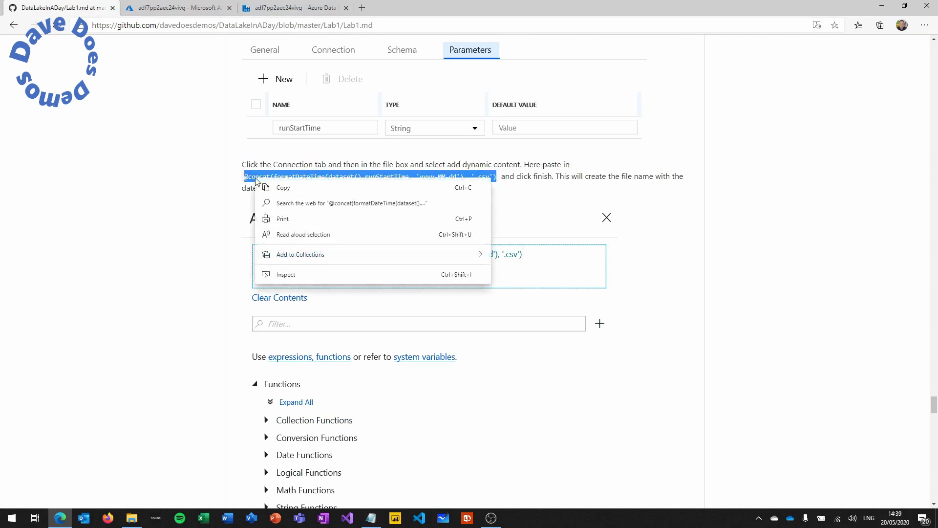
pyautogui.click(281, 190)
pyautogui.click(303, 7)
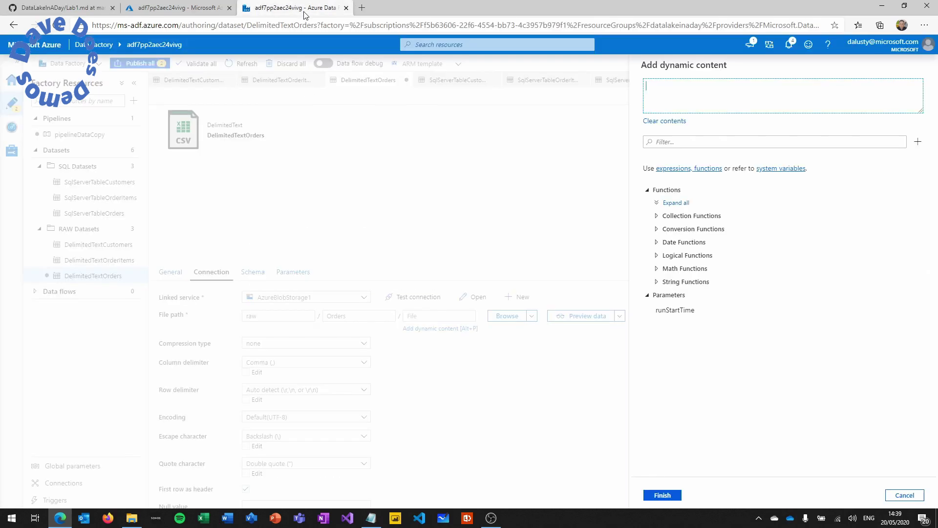
pyautogui.rightClick(667, 92)
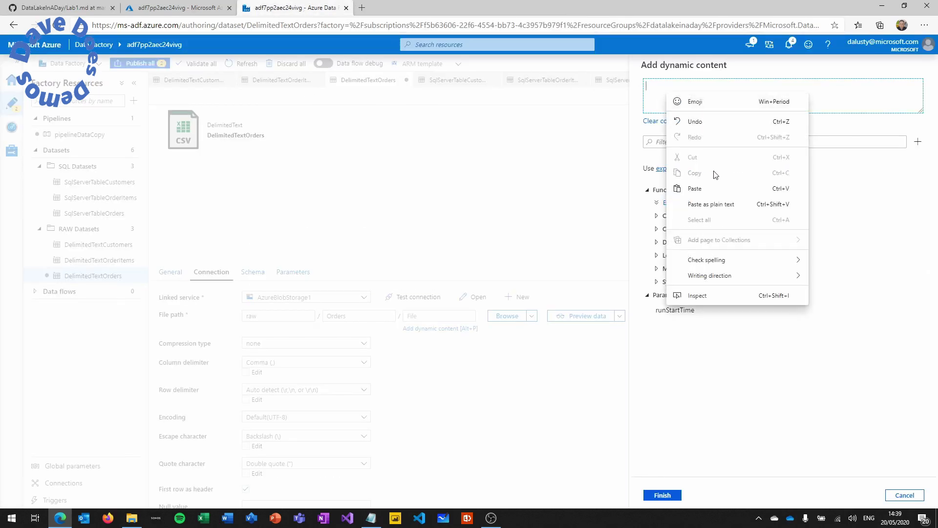
pyautogui.click(714, 189)
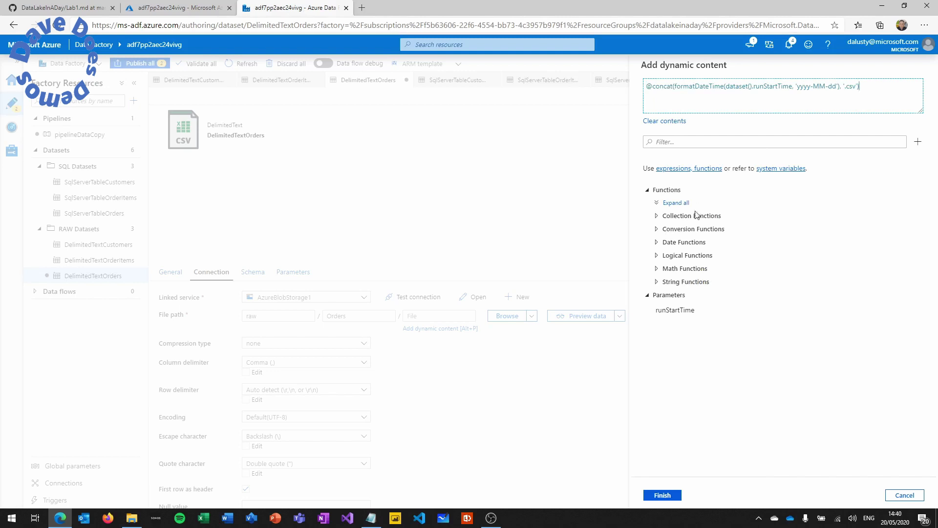
pyautogui.moveTo(696, 215); pyautogui.dragTo(695, 255)
pyautogui.click(662, 496)
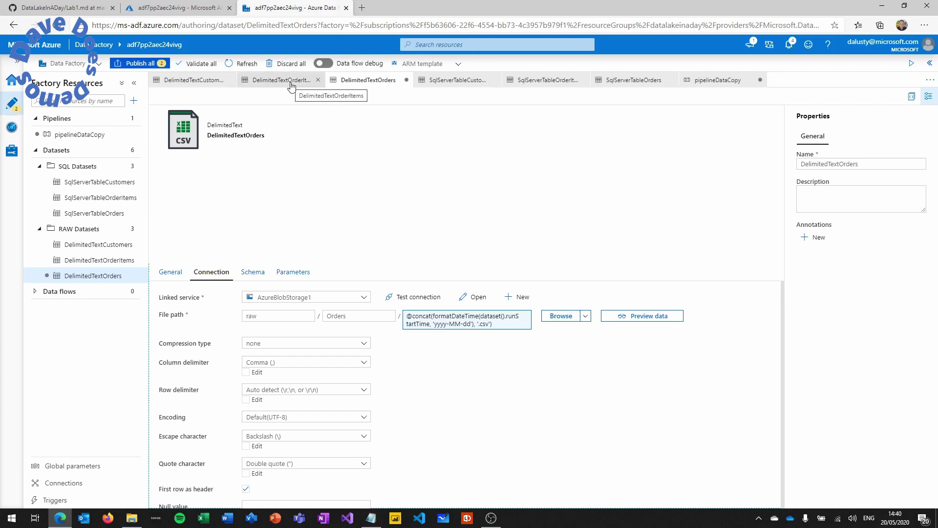
pyautogui.click(703, 84)
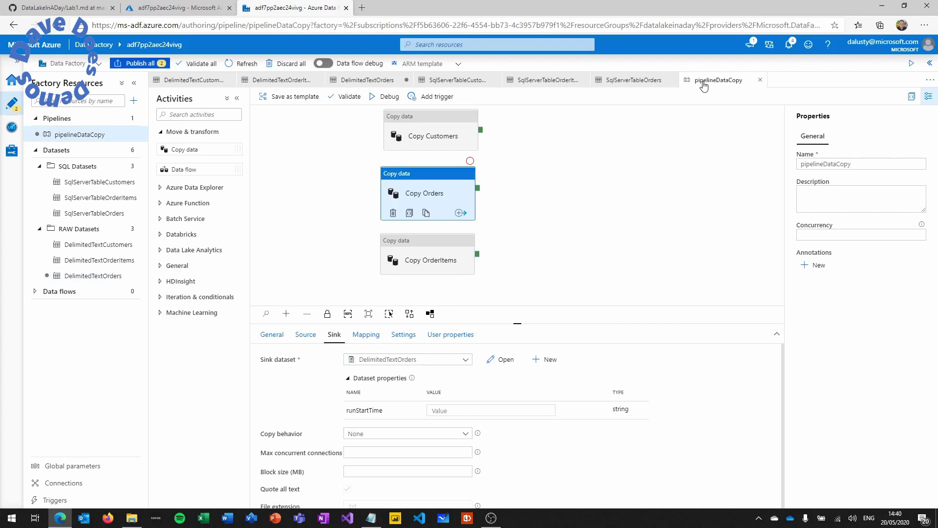
pyautogui.click(467, 410)
pyautogui.click(464, 420)
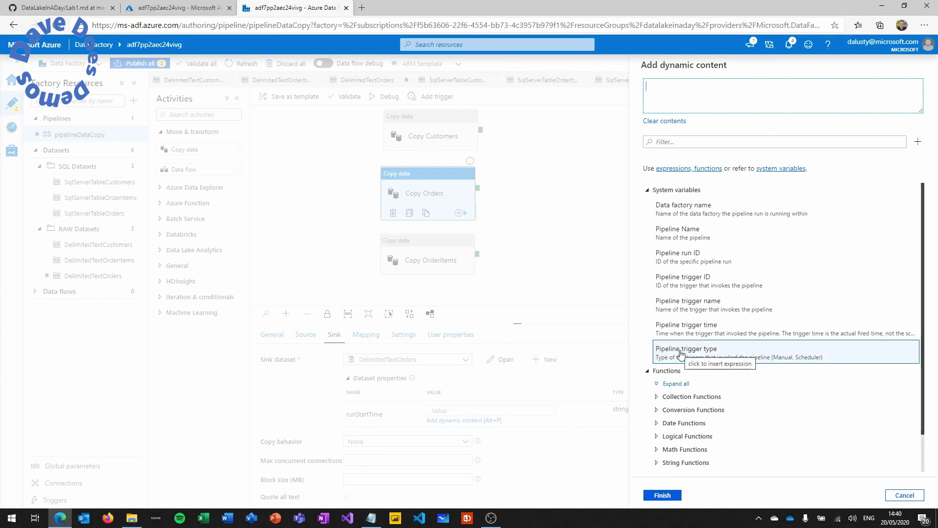
pyautogui.scroll(-2, 682, 354)
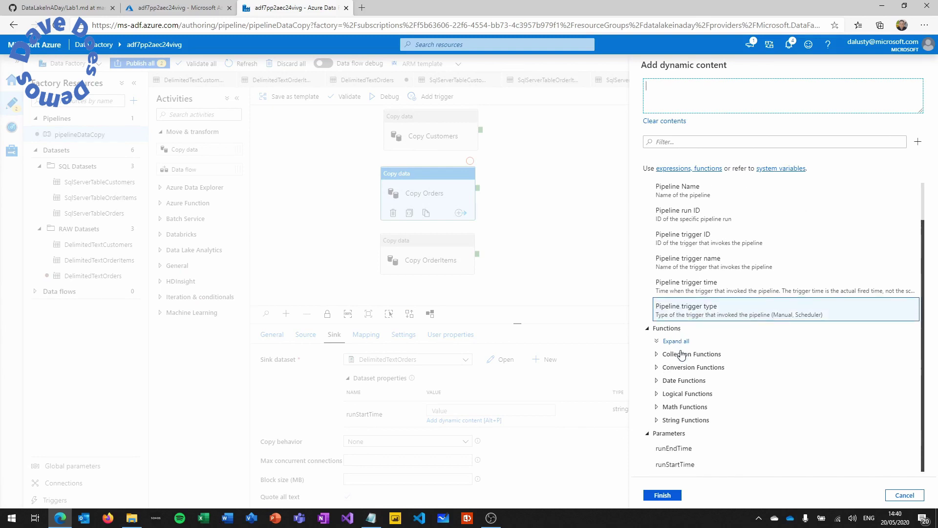
pyautogui.click(680, 465)
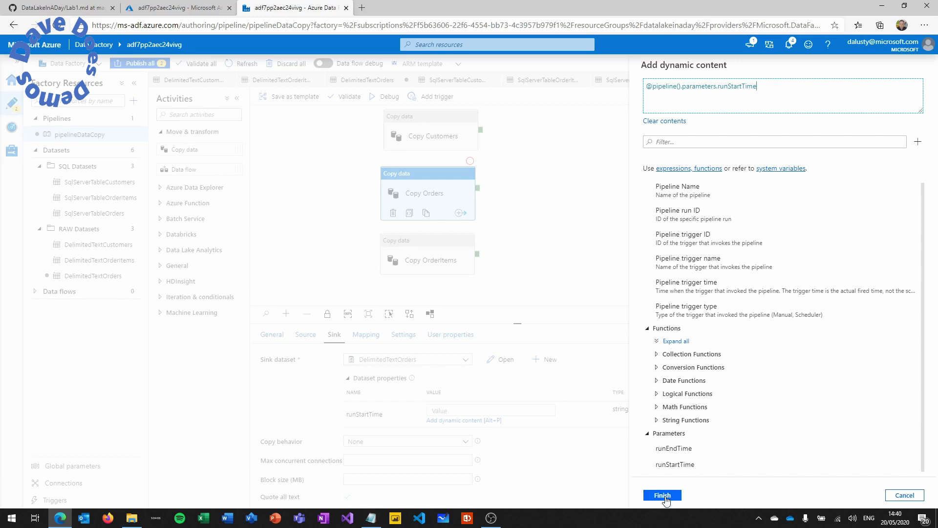
pyautogui.click(663, 494)
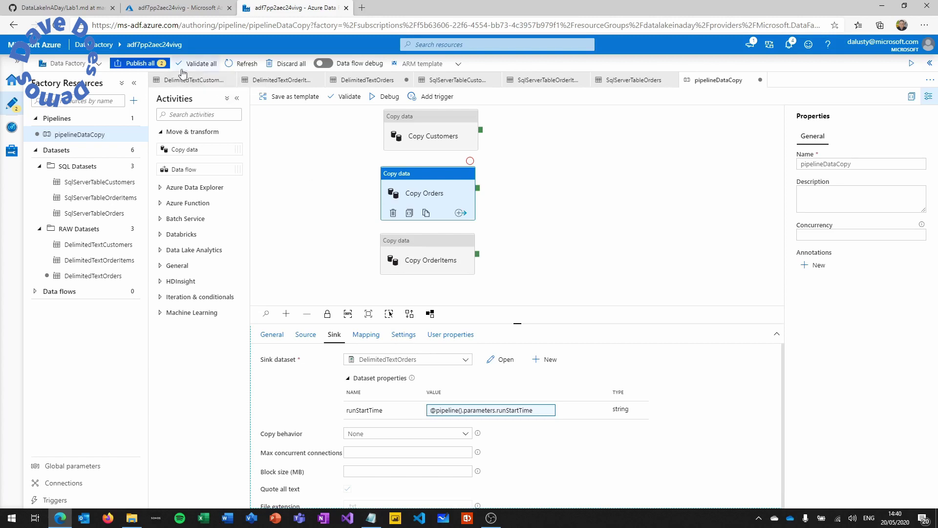
# Publish the new pipelineDataCopy pipeline and the edited DelimitedTextOrders dataset
pyautogui.click(149, 64)
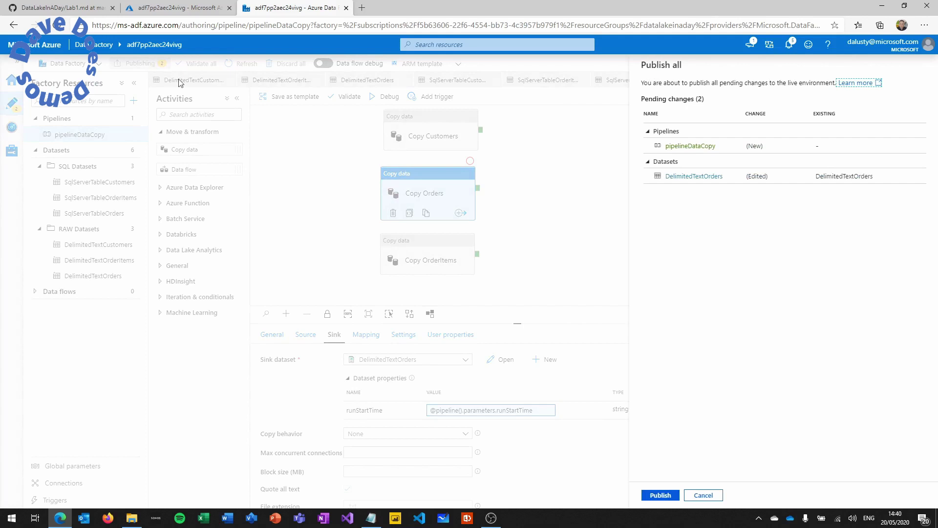
pyautogui.click(656, 496)
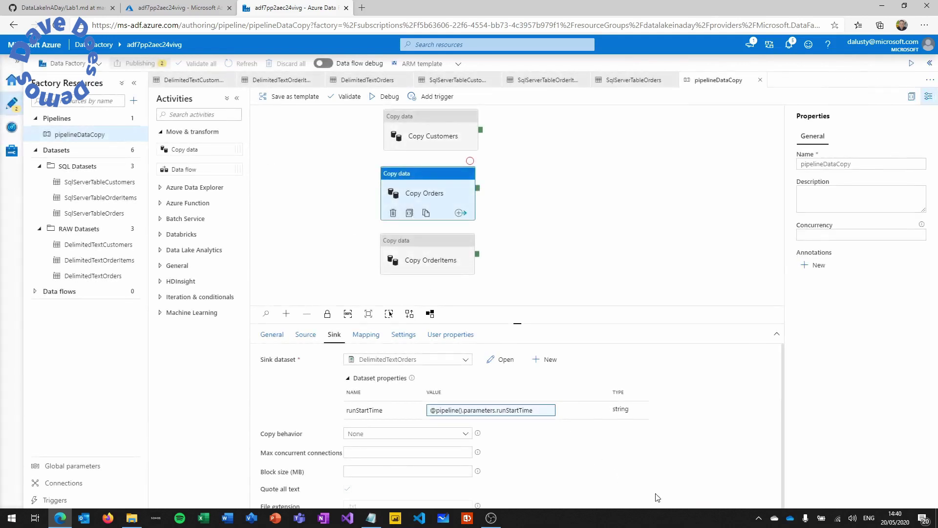
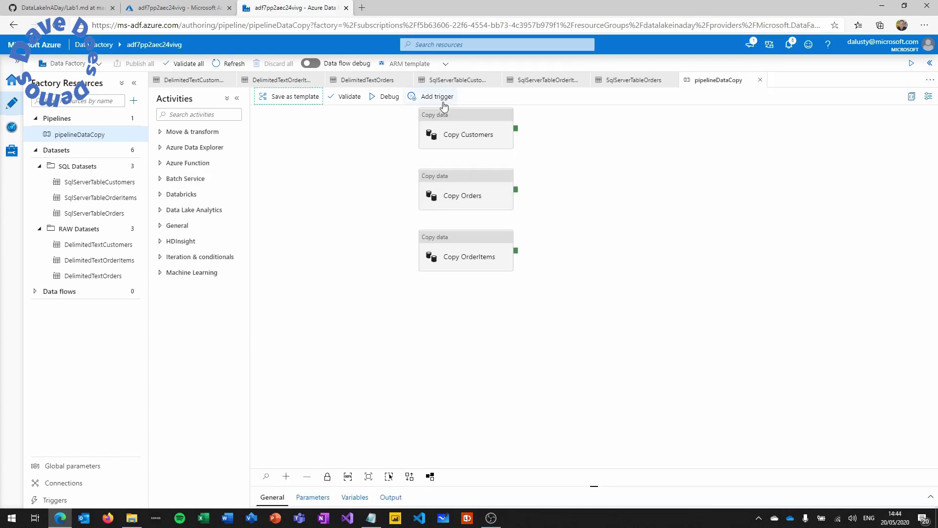
# Clear the Copy Orders activity selection by clicking empty pipeline canvas
pyautogui.click(439, 97)
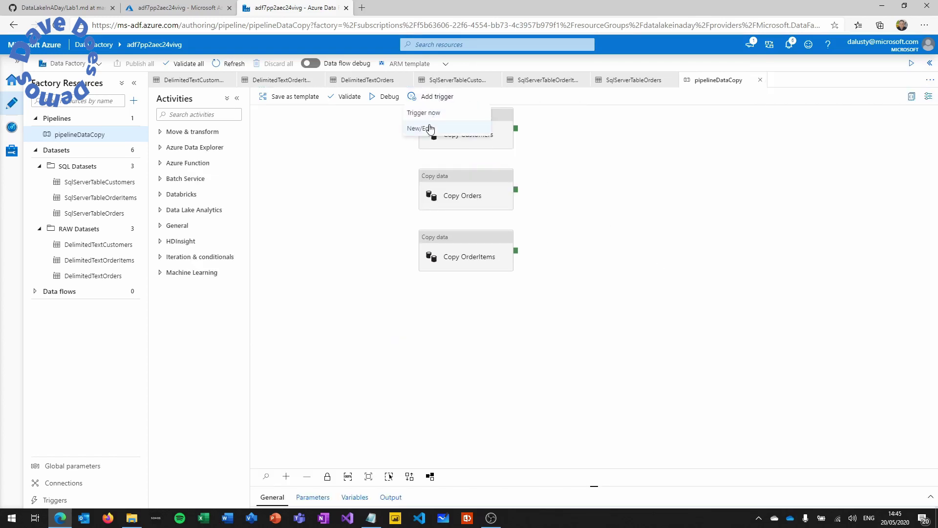
# Create a new trigger named triggerTumblingWindow of type Tumbling window
pyautogui.click(429, 127)
pyautogui.click(676, 88)
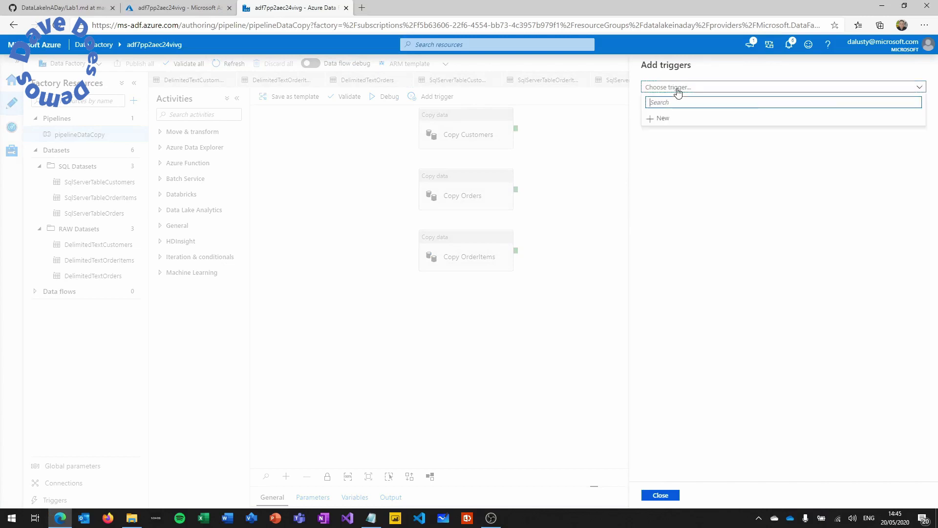
pyautogui.click(662, 119)
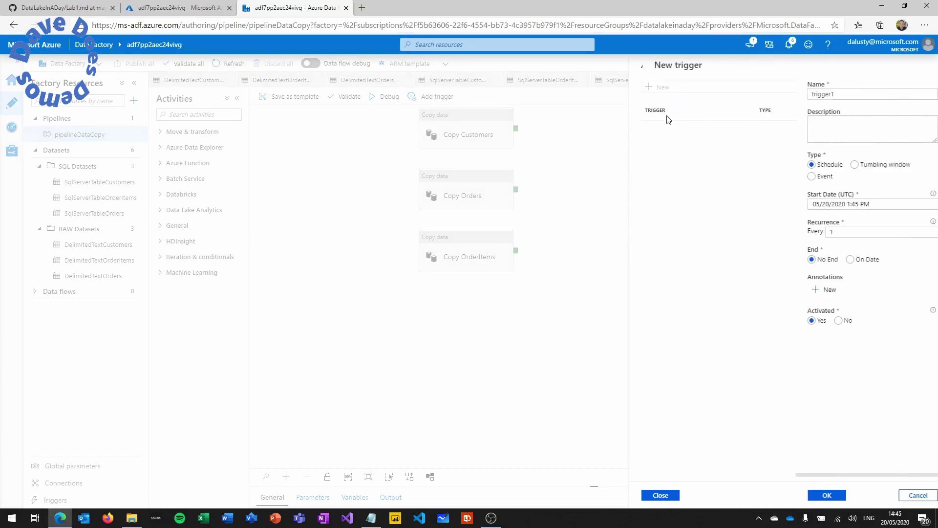
pyautogui.click(680, 94)
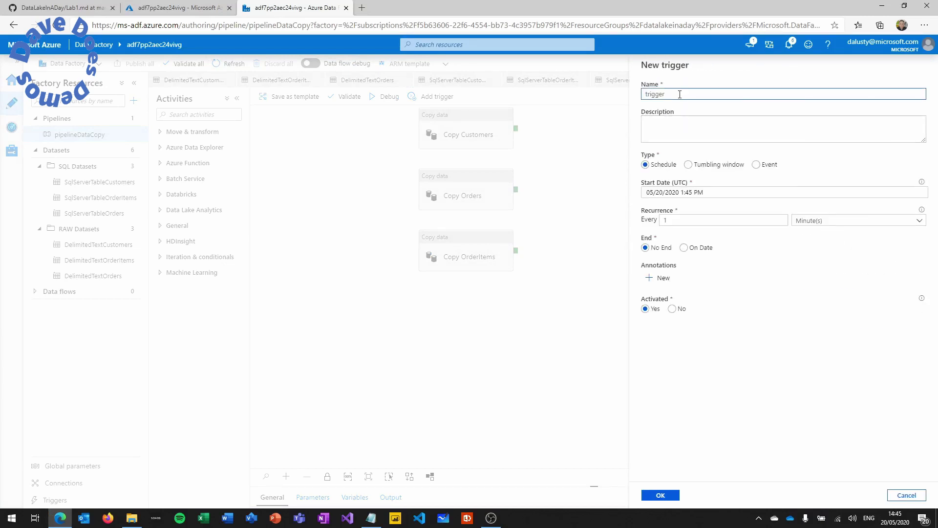
pyautogui.write('TumblingWindow')
pyautogui.click(688, 164)
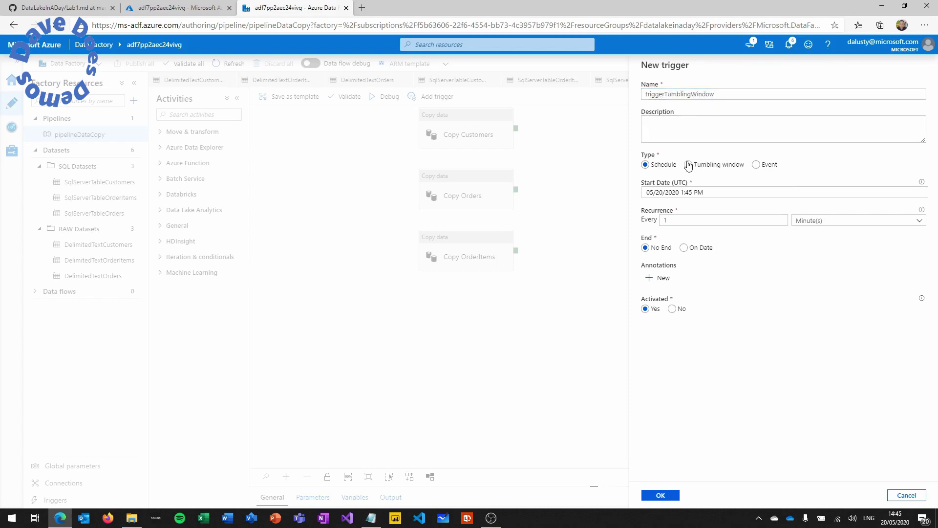
# Set the trigger's start date to 07/01/2018 12:00 AM
pyautogui.click(693, 193)
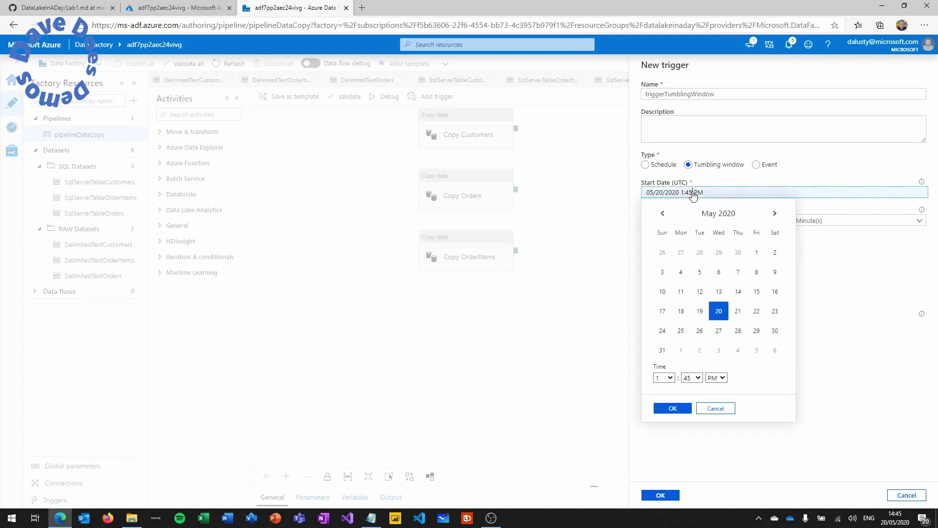
pyautogui.click(669, 217)
pyautogui.click(668, 218)
pyautogui.click(668, 218)
pyautogui.click(667, 218)
pyautogui.click(667, 218)
pyautogui.click(666, 219)
pyautogui.click(666, 219)
pyautogui.click(666, 219)
pyautogui.click(666, 219)
pyautogui.click(667, 219)
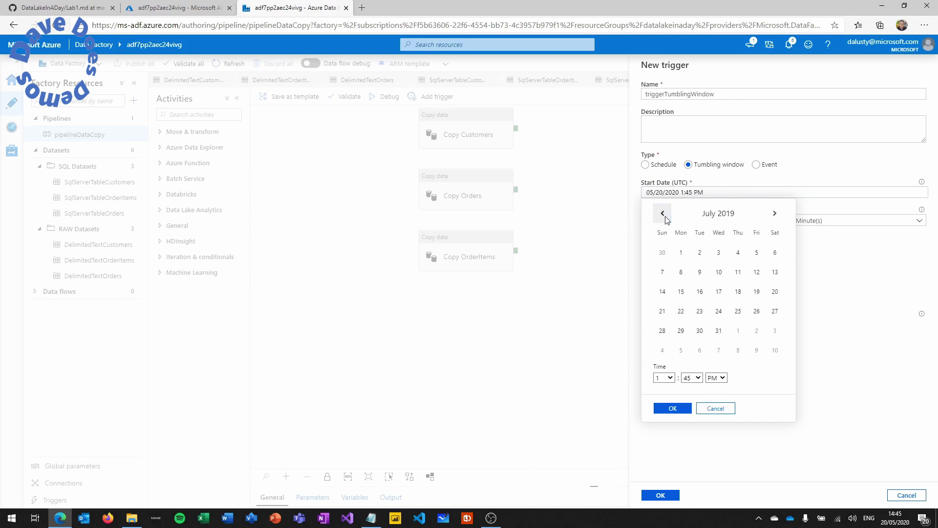
pyautogui.click(667, 219)
pyautogui.click(667, 219)
pyautogui.click(667, 220)
pyautogui.click(667, 219)
pyautogui.click(667, 219)
pyautogui.click(667, 219)
pyautogui.click(667, 219)
pyautogui.click(667, 219)
pyautogui.click(667, 219)
pyautogui.click(667, 220)
pyautogui.click(666, 220)
pyautogui.click(667, 219)
pyautogui.click(665, 280)
pyautogui.click(664, 377)
pyautogui.click(664, 364)
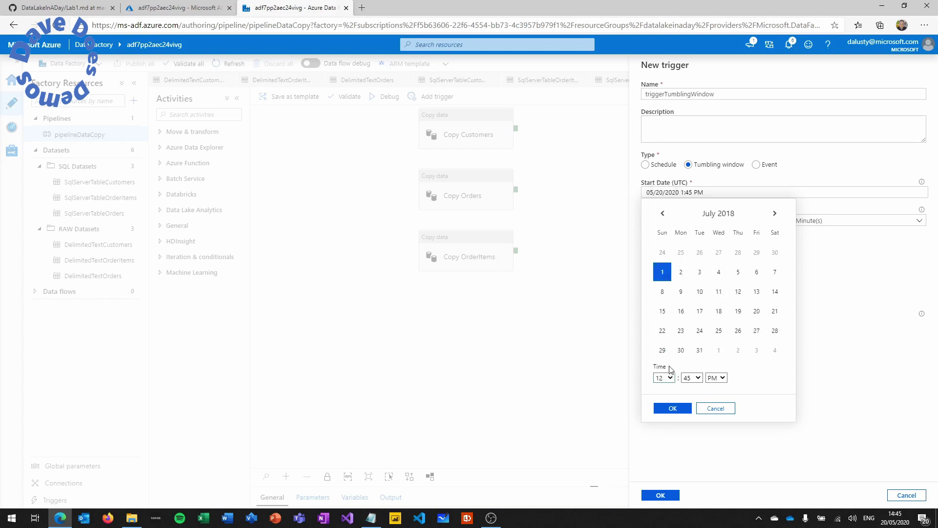
pyautogui.click(691, 378)
pyautogui.scroll(8, 694, 254)
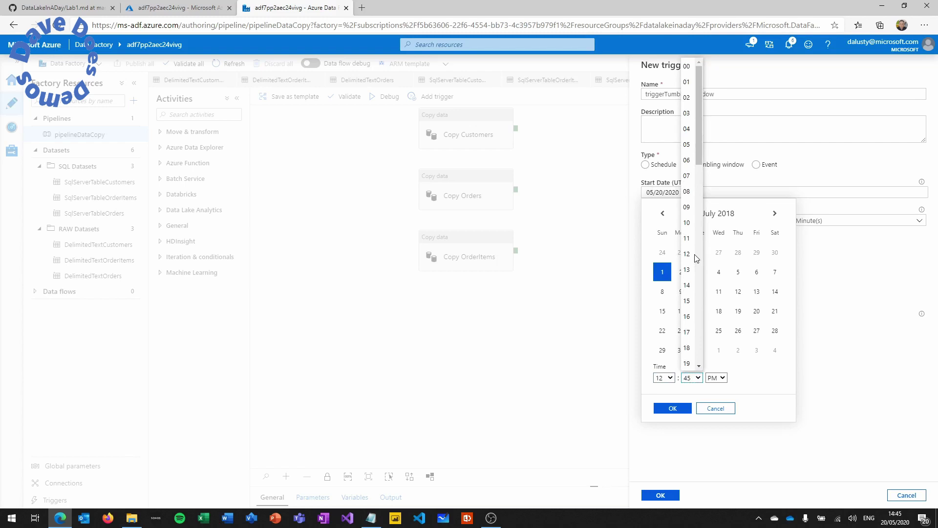
pyautogui.click(686, 66)
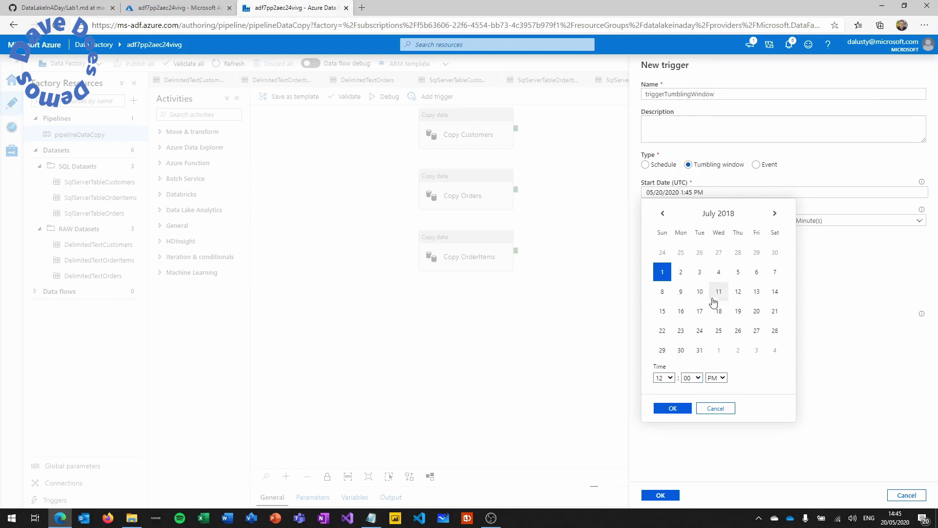
pyautogui.click(717, 378)
pyautogui.click(718, 391)
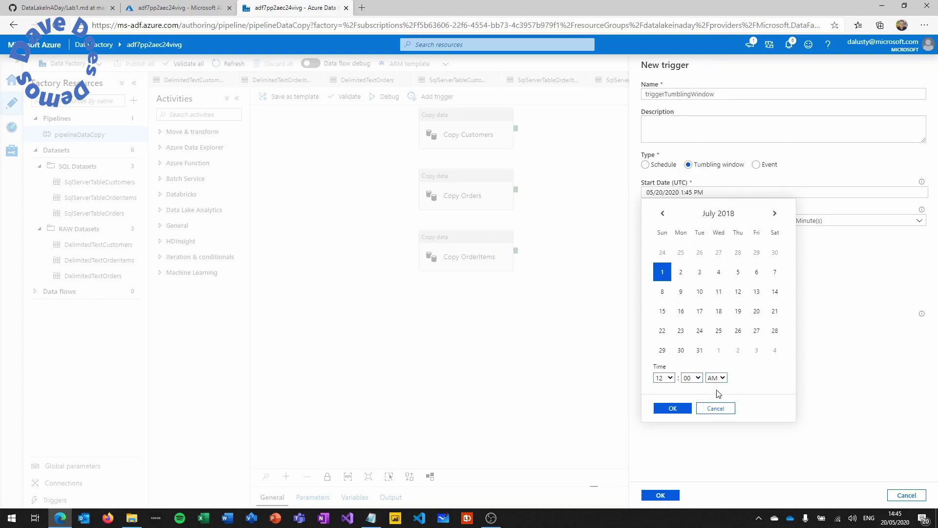
pyautogui.click(673, 408)
# Make the trigger end on a date and recur every 24 hours
pyautogui.click(693, 251)
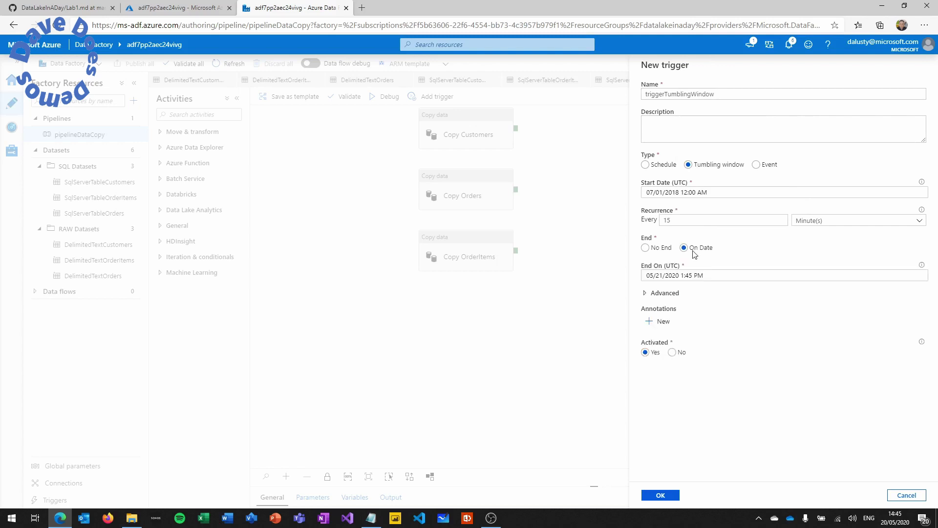
pyautogui.click(713, 223)
pyautogui.moveTo(679, 220); pyautogui.dragTo(665, 223)
pyautogui.write('24')
pyautogui.click(803, 221)
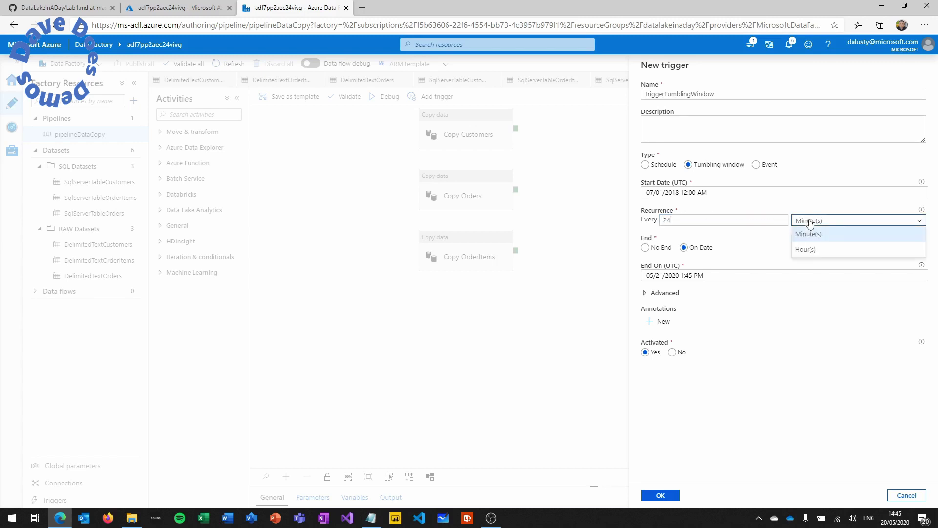
pyautogui.click(806, 249)
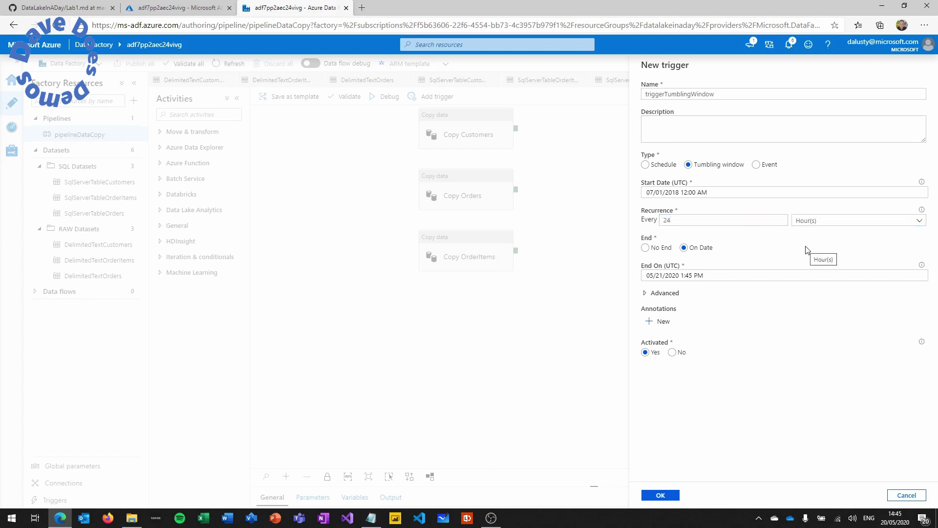
# Set the end date to 12/31/2020 11:59 PM and continue to the run parameters
pyautogui.click(696, 275)
pyautogui.click(775, 296)
pyautogui.click(774, 296)
pyautogui.click(775, 296)
pyautogui.click(774, 296)
pyautogui.click(775, 296)
pyautogui.click(774, 296)
pyautogui.click(774, 296)
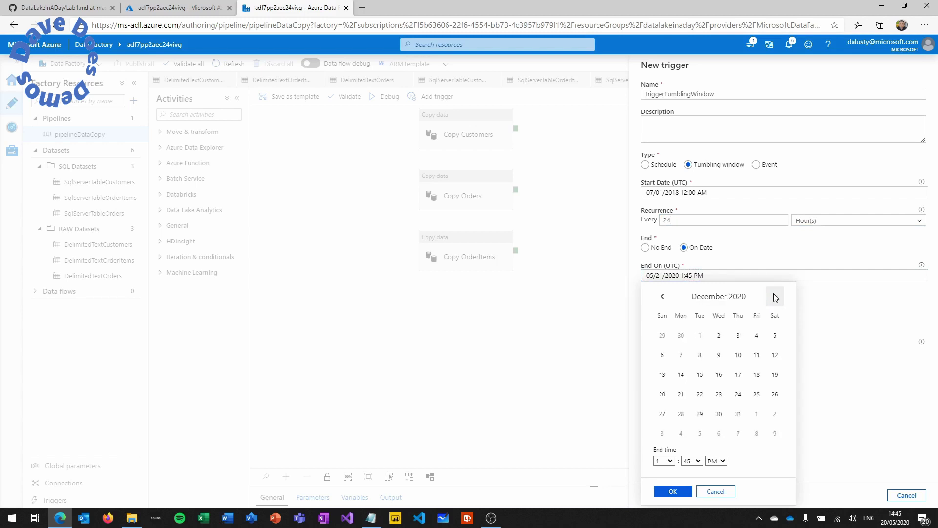
pyautogui.click(736, 413)
pyautogui.click(670, 463)
pyautogui.click(658, 431)
pyautogui.click(698, 461)
pyautogui.scroll(-5, 691, 446)
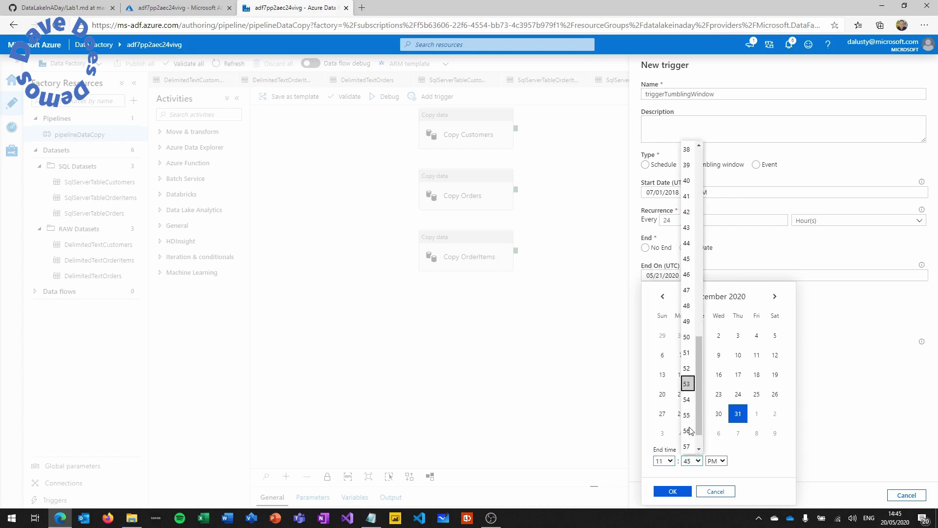
pyautogui.click(687, 446)
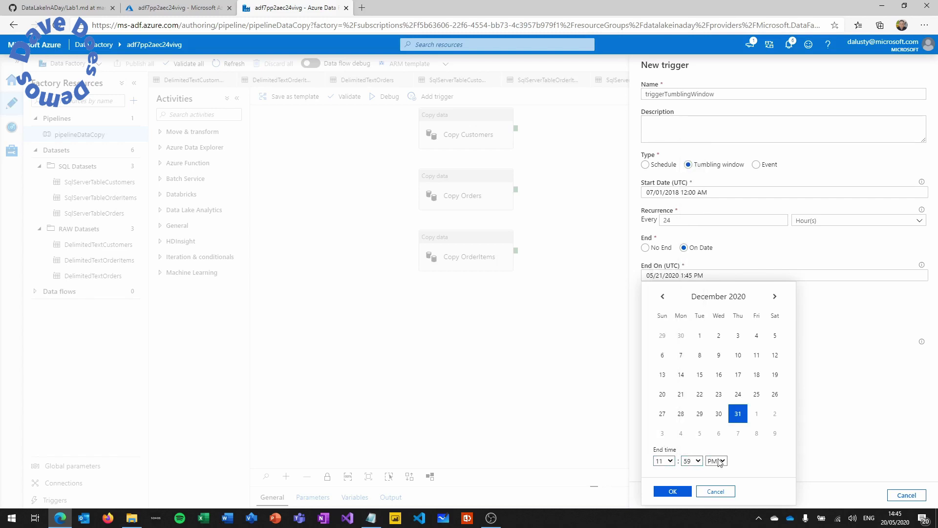
pyautogui.click(679, 493)
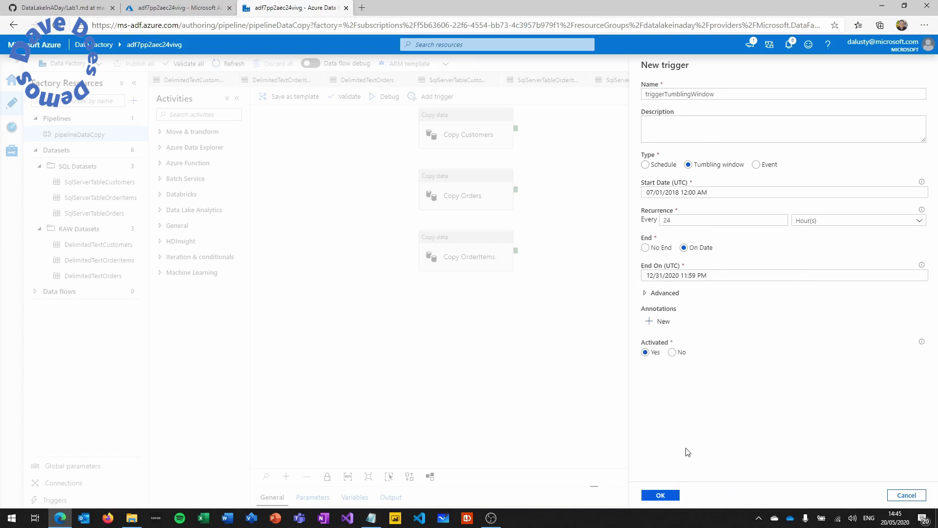
pyautogui.click(669, 495)
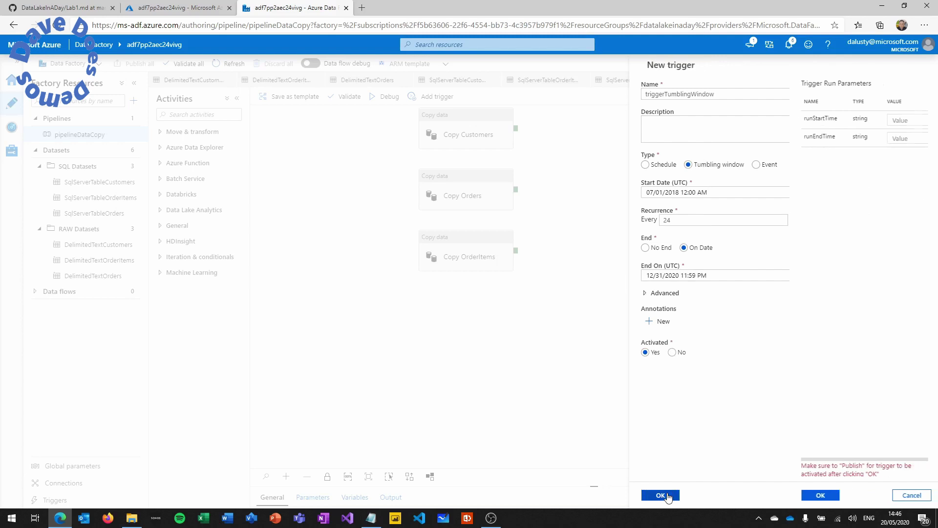
pyautogui.click(81, 11)
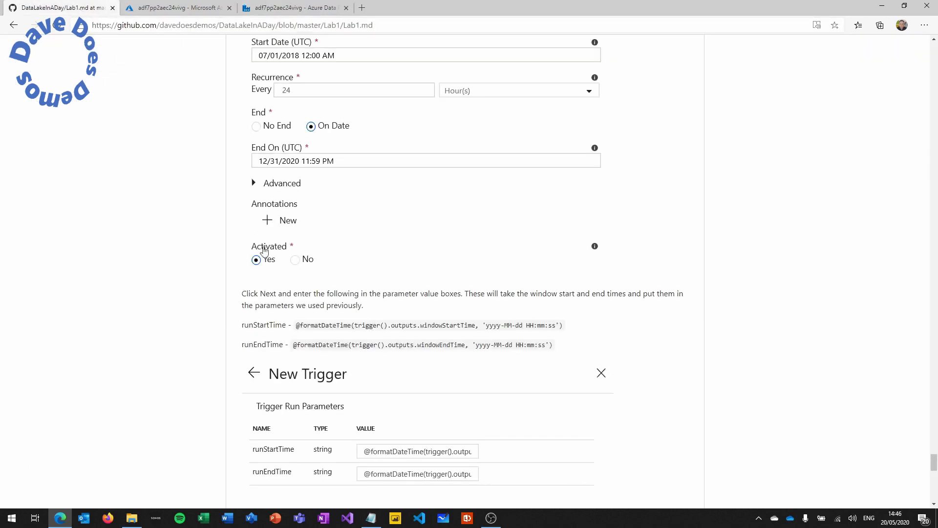
pyautogui.moveTo(244, 325); pyautogui.dragTo(360, 334)
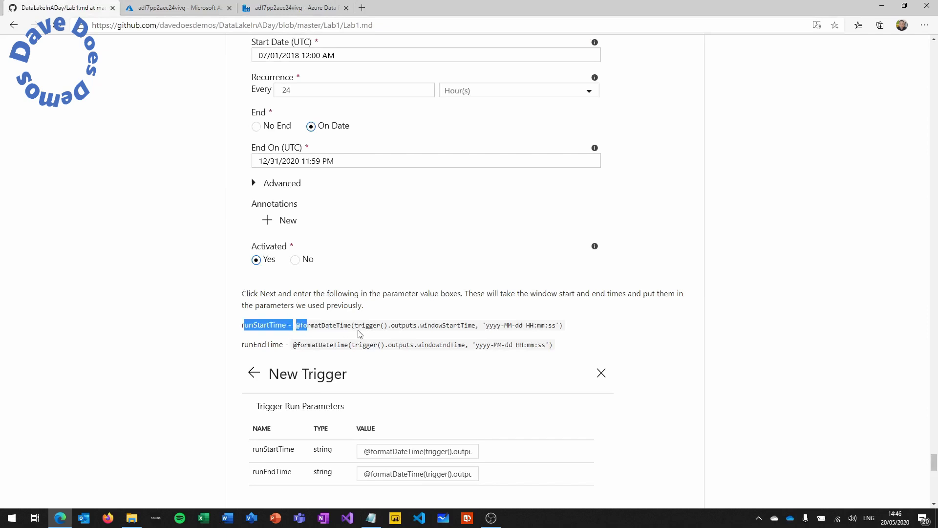
pyautogui.moveTo(548, 326); pyautogui.dragTo(457, 327)
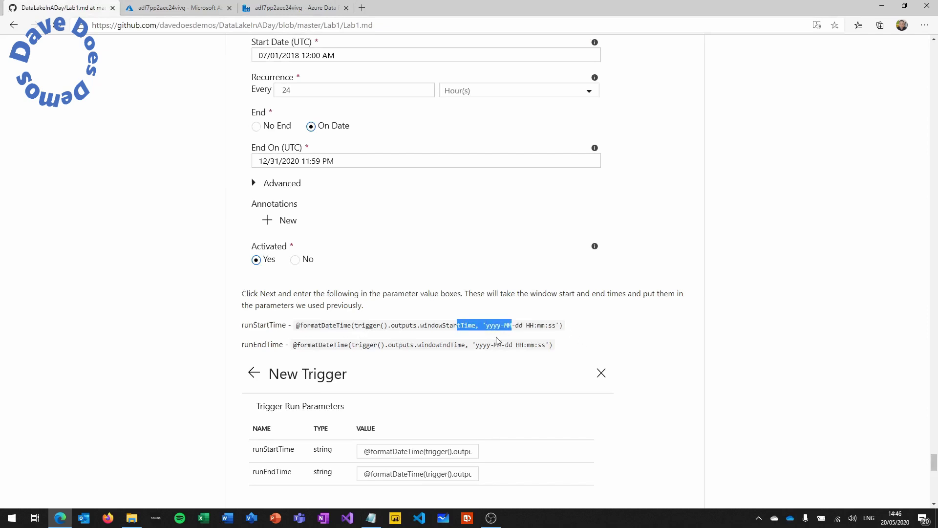
pyautogui.moveTo(563, 325); pyautogui.dragTo(297, 325)
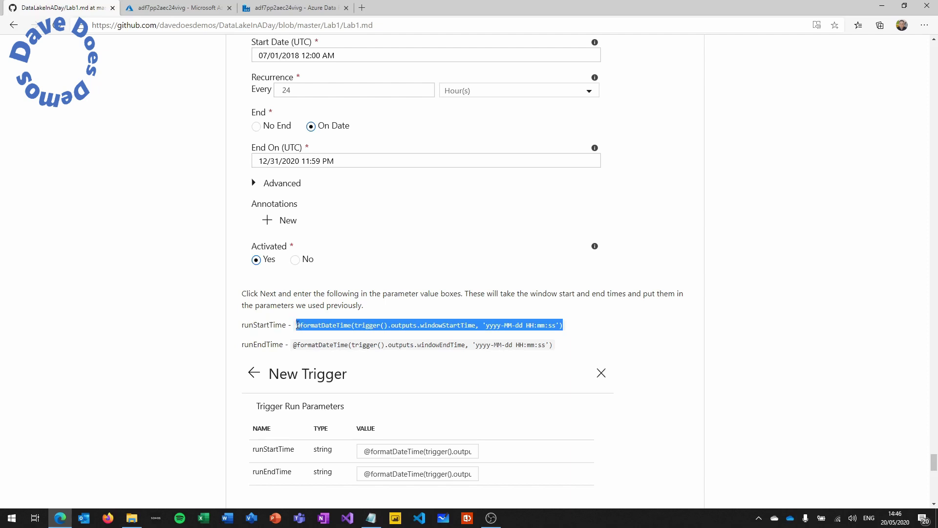
# Paste the windowStartTime formatDateTime expression as the trigger's runStartTime value
pyautogui.click(272, 9)
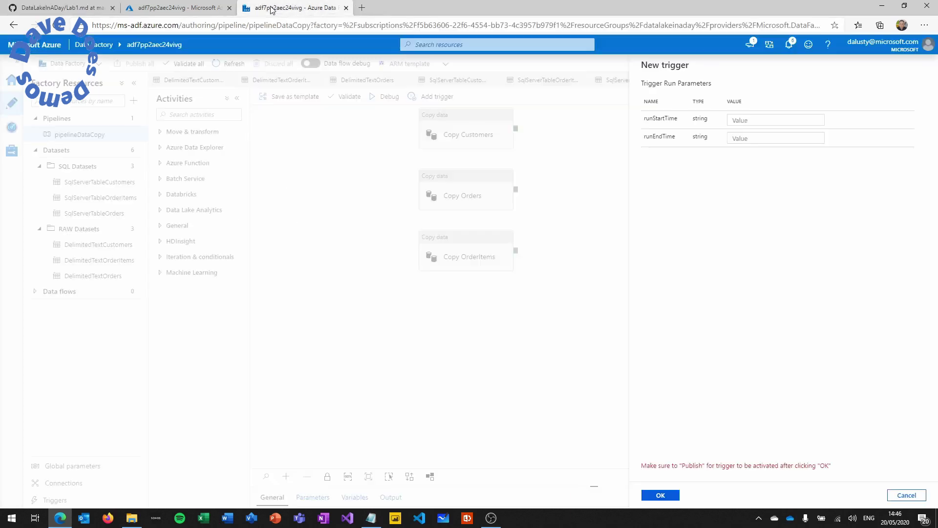
pyautogui.click(743, 118)
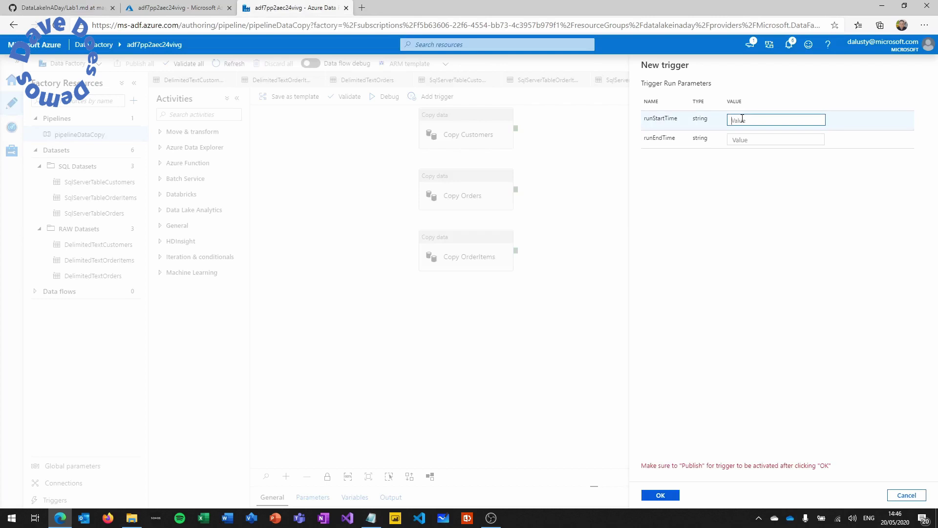
pyautogui.rightClick(742, 118)
pyautogui.click(782, 219)
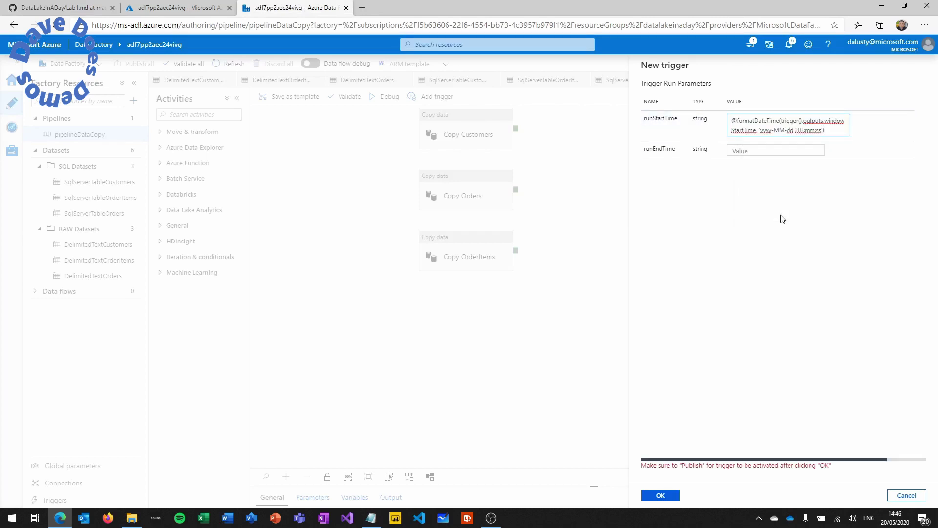
# Copy the window-end formatDateTime expression from Lab1.md into the runEndTime value
pyautogui.click(779, 151)
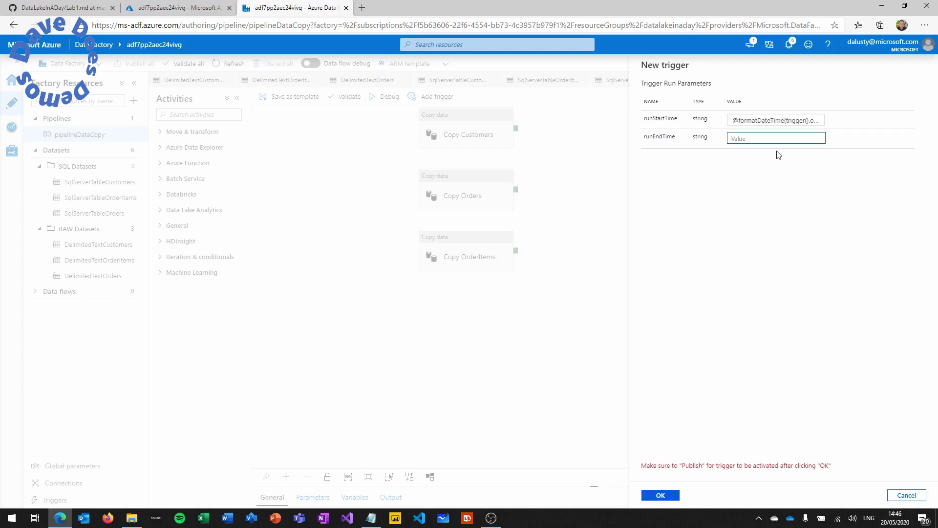
pyautogui.click(92, 9)
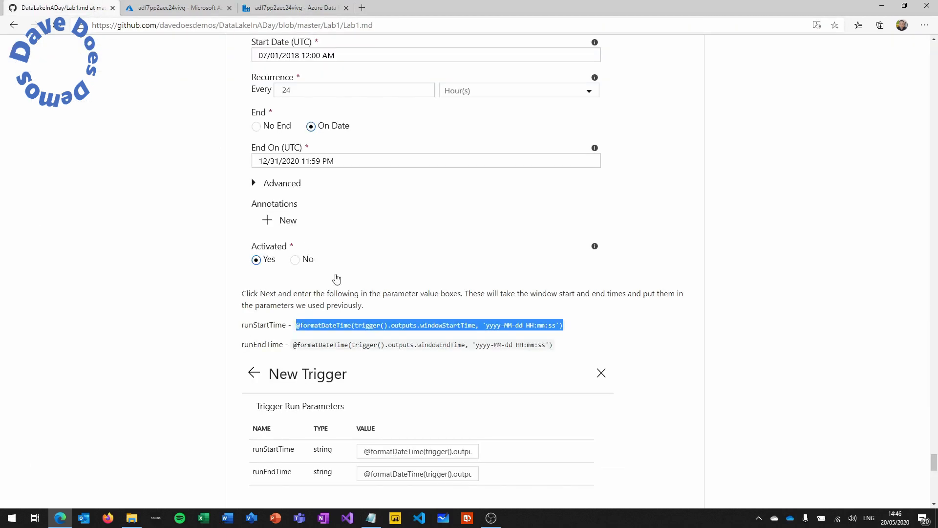
pyautogui.click(555, 347)
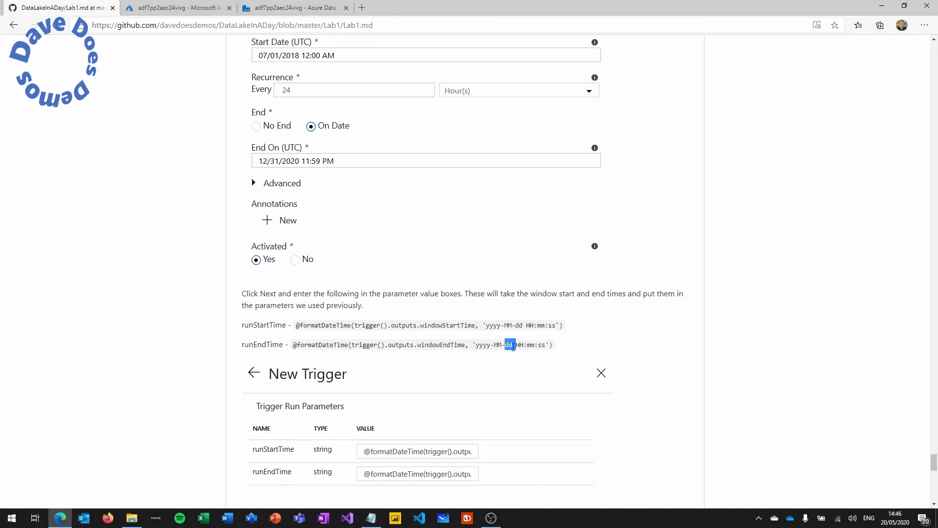
pyautogui.moveTo(552, 346); pyautogui.dragTo(295, 346)
pyautogui.hotkey('ctrl', 'c')
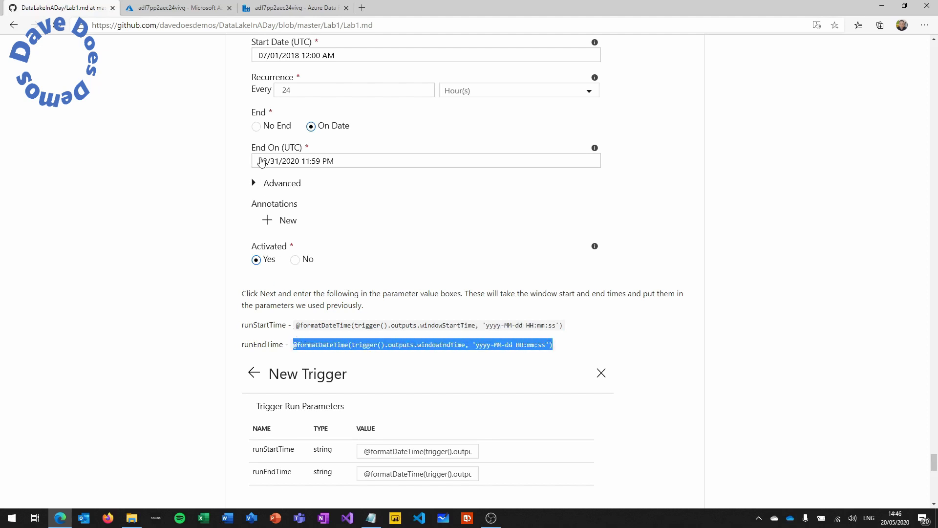
pyautogui.click(287, 8)
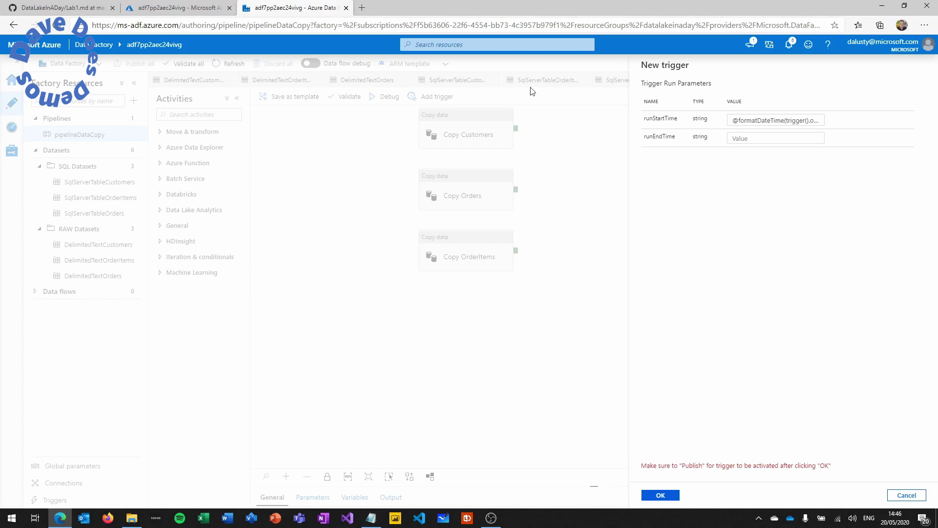
pyautogui.click(748, 139)
pyautogui.rightClick(749, 140)
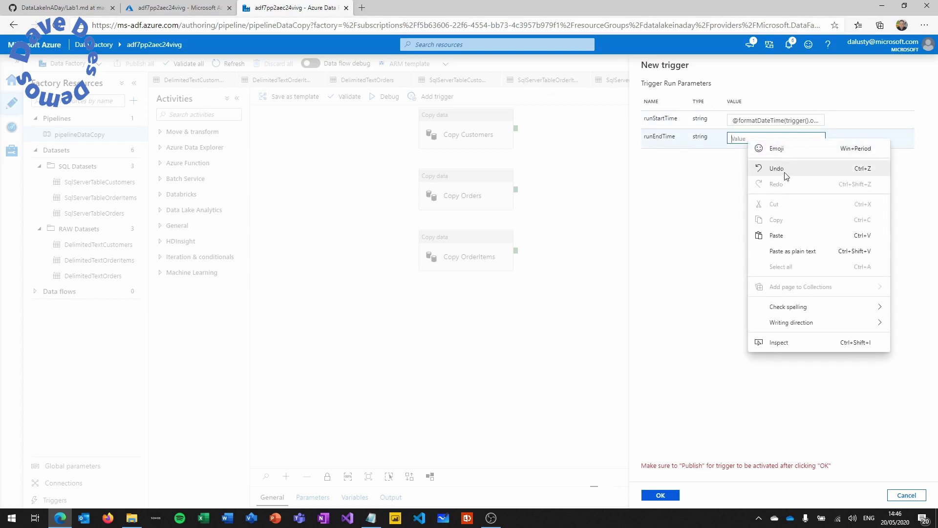
pyautogui.click(787, 236)
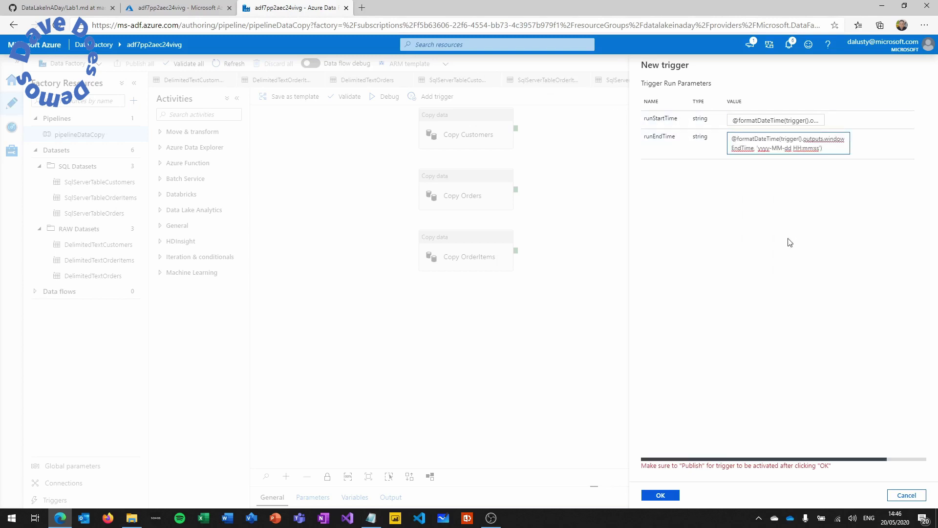
pyautogui.click(701, 435)
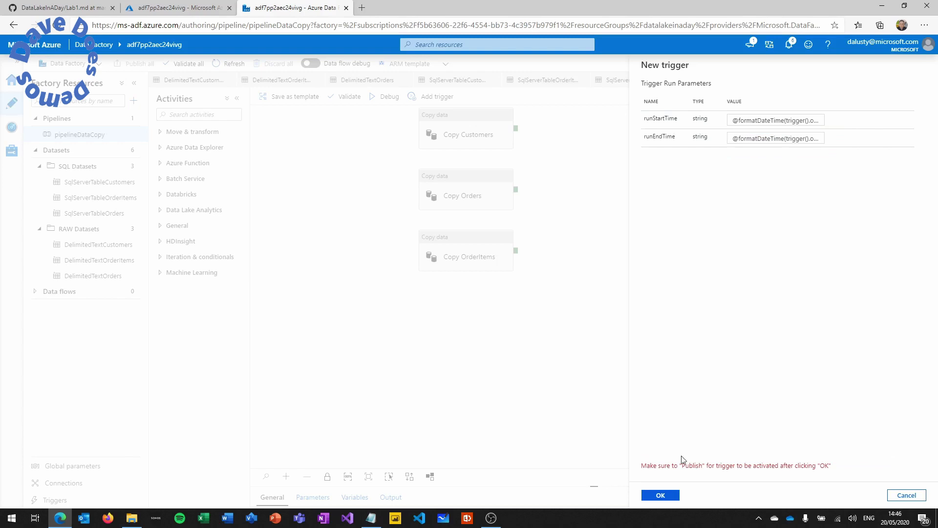
# Create triggerTumblingWindow and publish it to the live factory
pyautogui.click(663, 496)
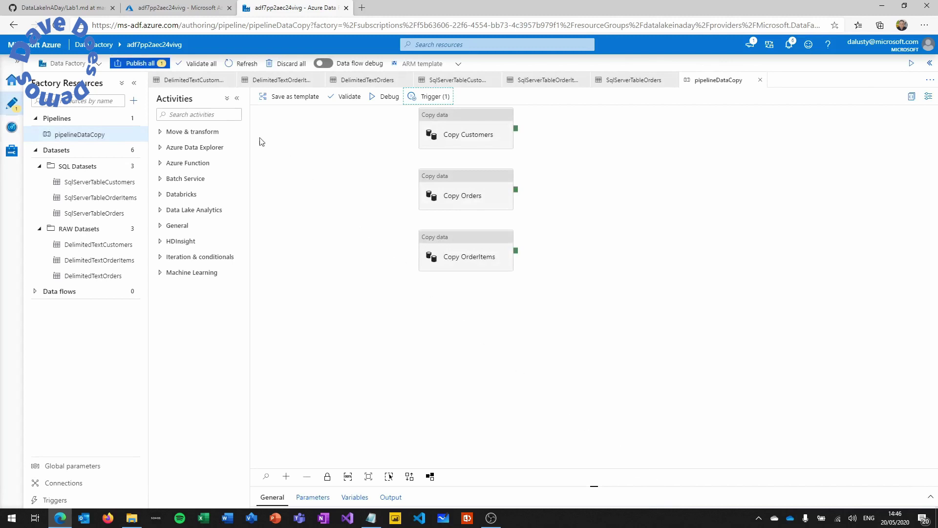
pyautogui.click(142, 63)
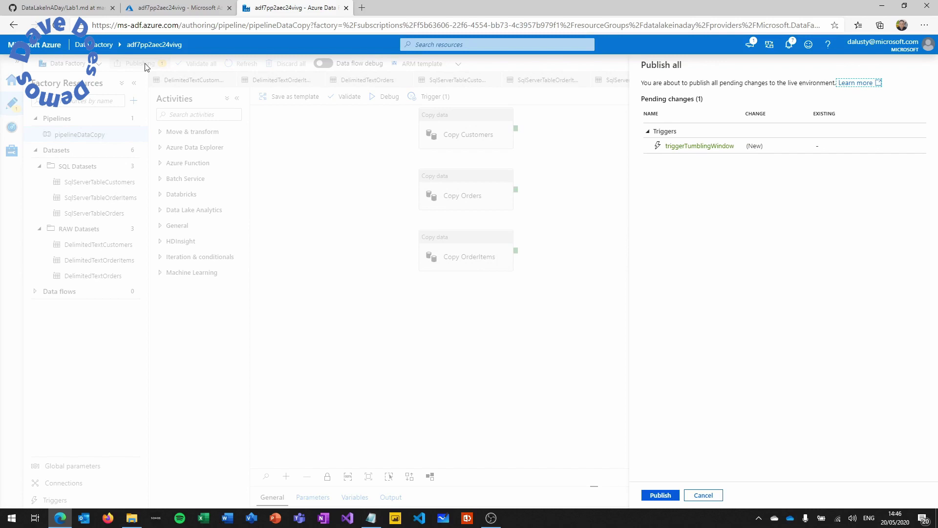
pyautogui.click(662, 495)
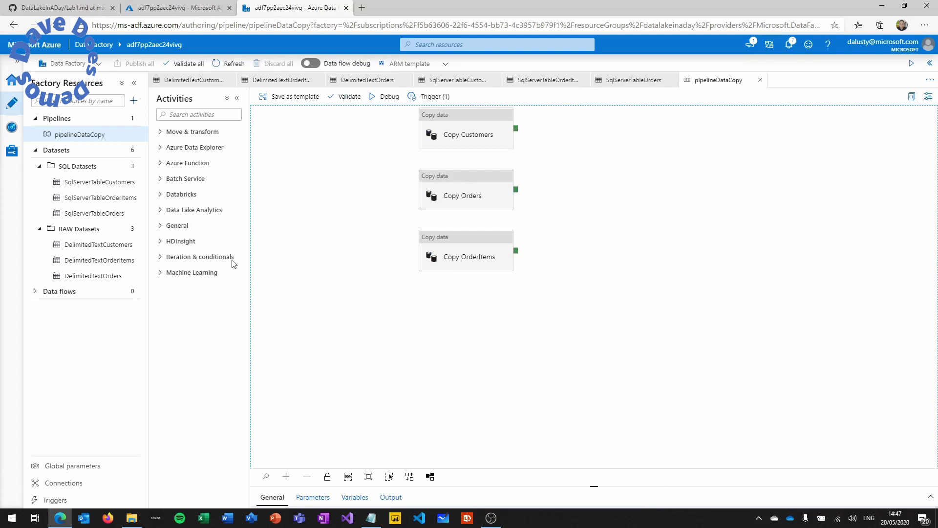
# Monitor Pipeline runs, refreshing until triggerTumblingWindow's pipelineDataCopy runs show Succeeded
pyautogui.click(11, 128)
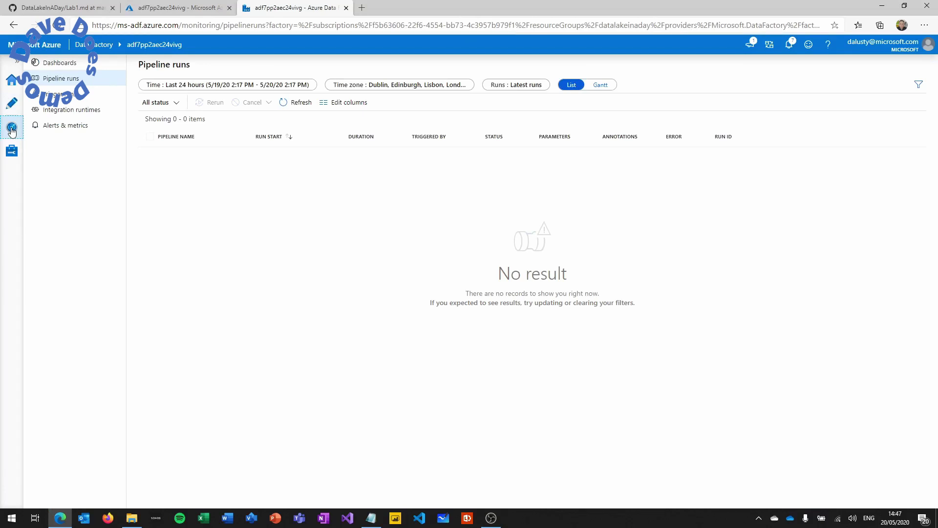
pyautogui.click(300, 102)
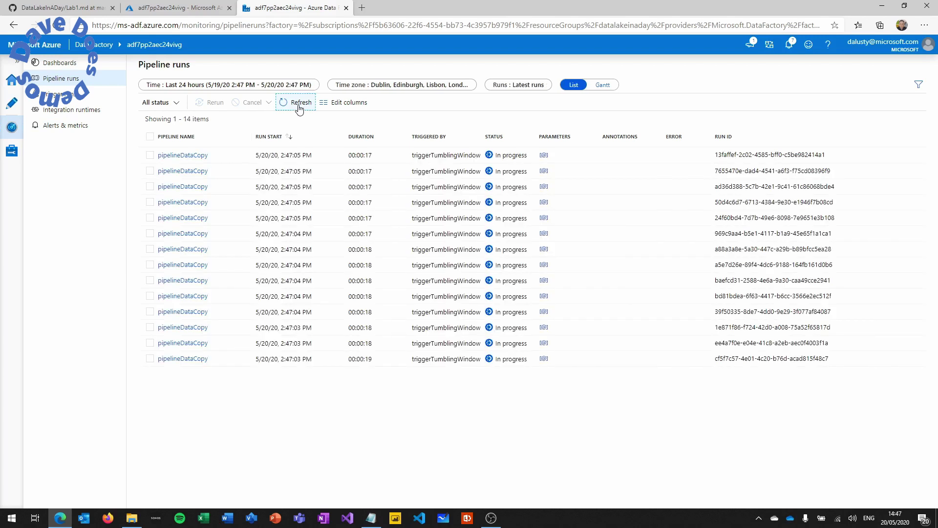
pyautogui.click(299, 108)
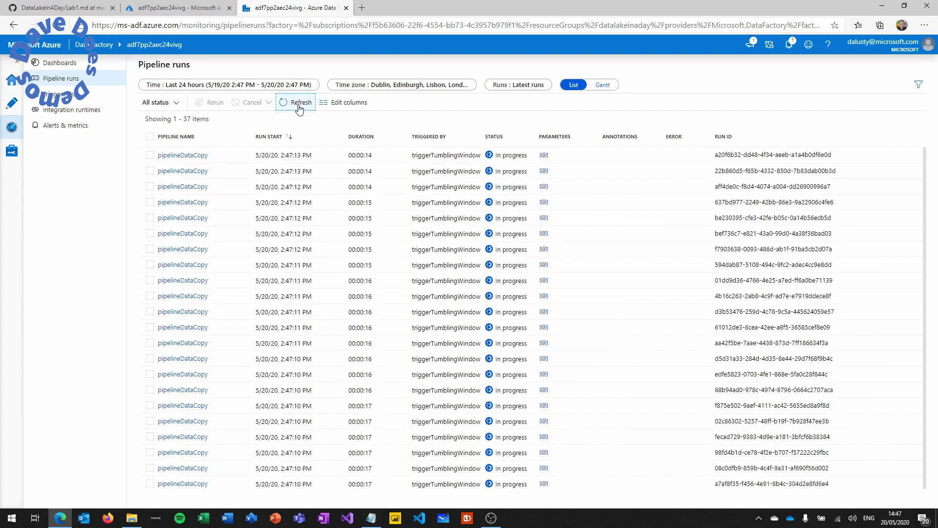
pyautogui.click(300, 108)
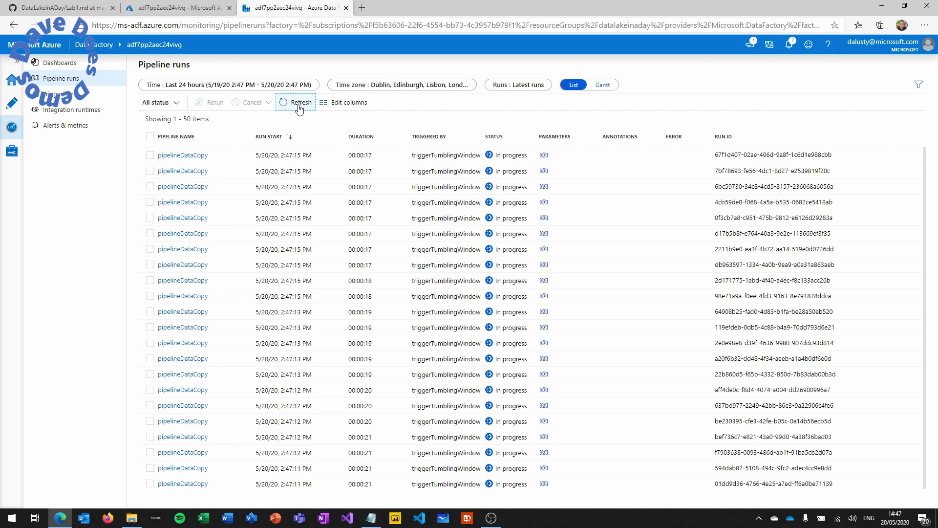
pyautogui.click(300, 103)
pyautogui.click(300, 108)
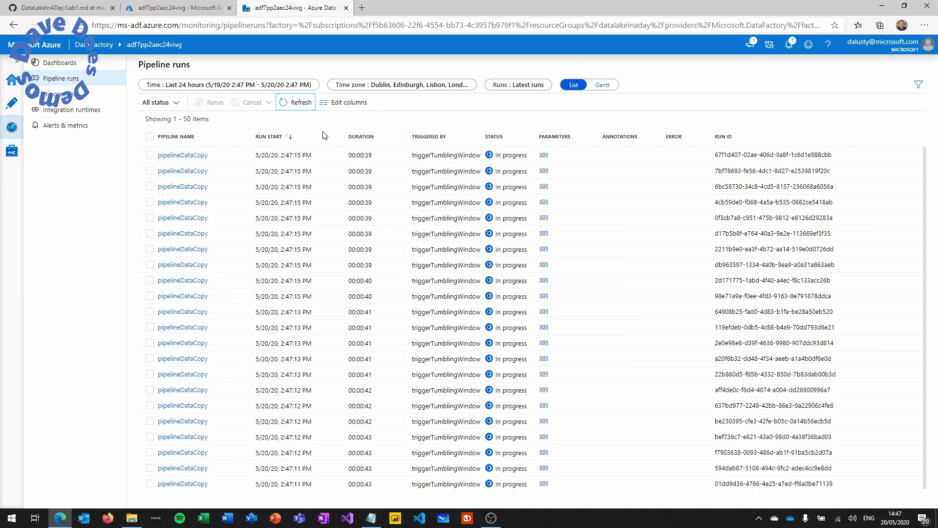
pyautogui.scroll(-6, 366, 186)
pyautogui.scroll(-3, 367, 188)
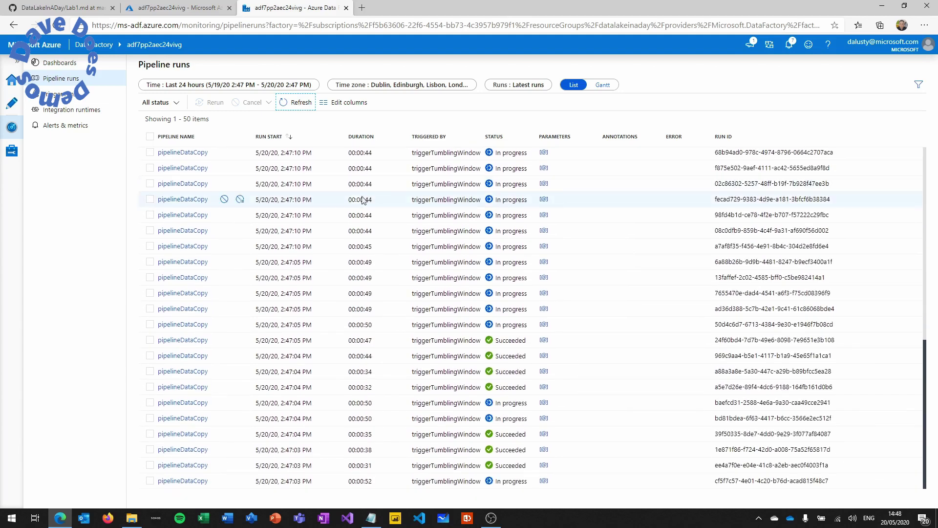
# Open a succeeded pipelineDataCopy run to see its three copy activities succeeded
pyautogui.click(198, 344)
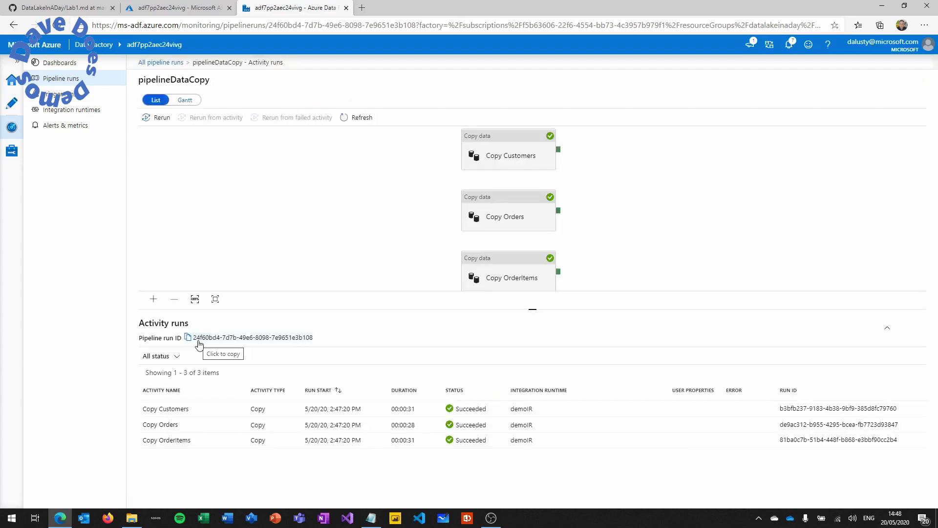
# In the portal, open raw/customers/dbo.customers.csv in datastore7pp2aec24vivg and view its contents
pyautogui.click(172, 9)
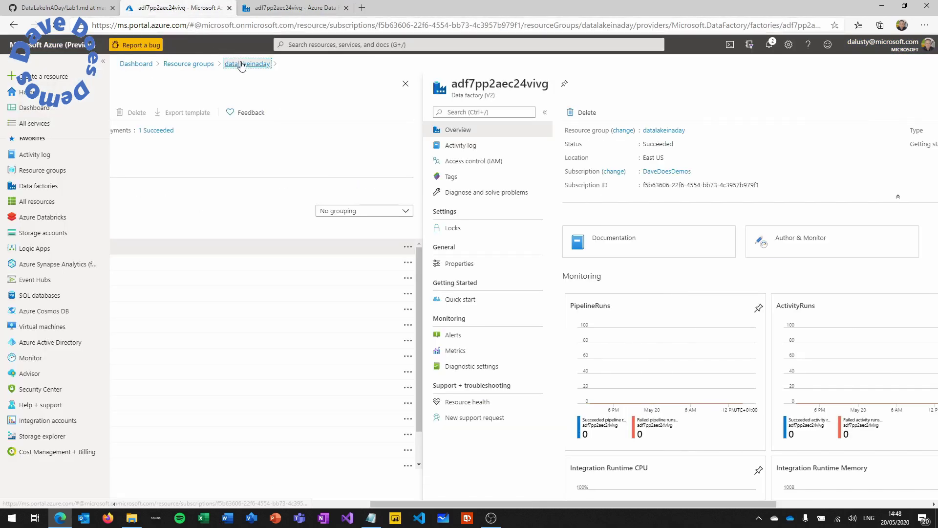
pyautogui.click(245, 64)
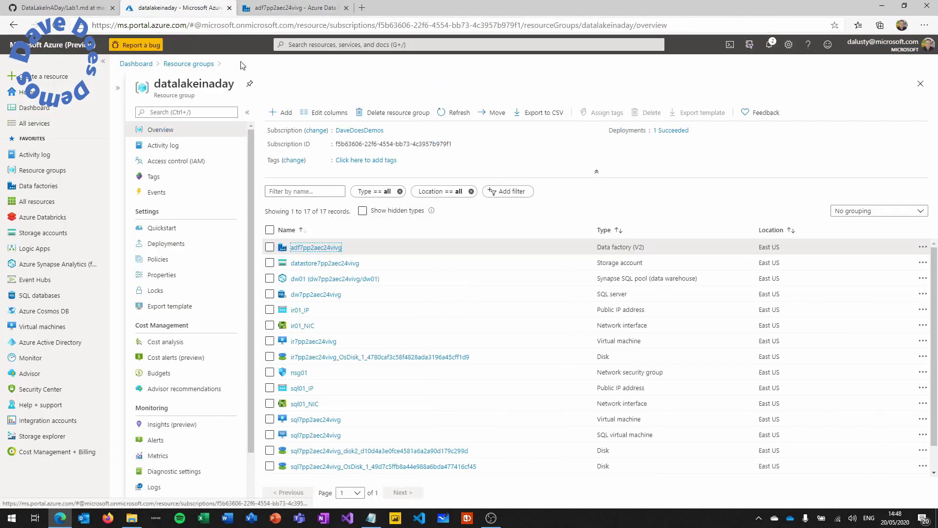
pyautogui.click(320, 264)
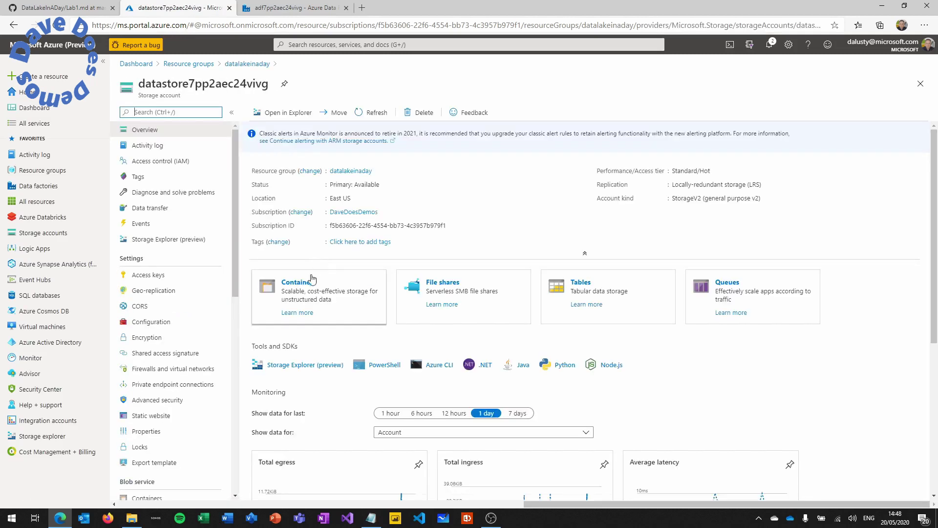
pyautogui.click(308, 284)
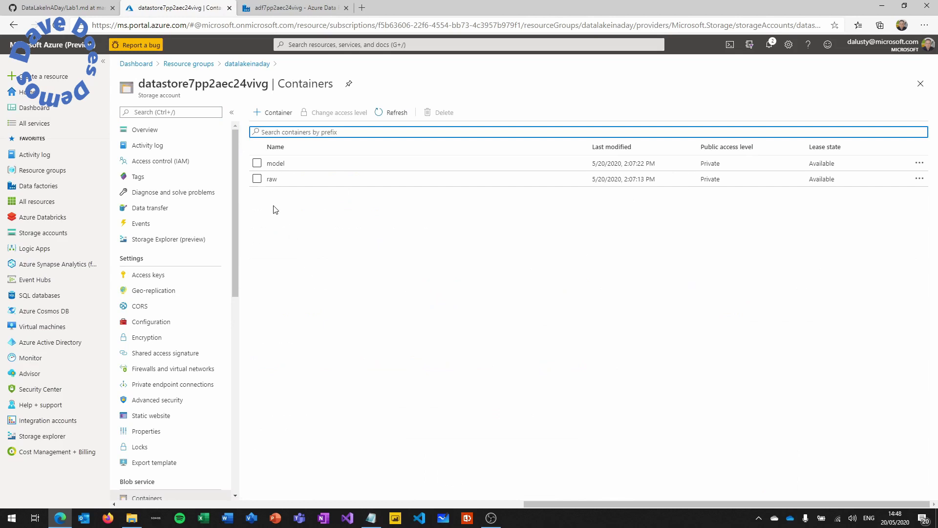
pyautogui.click(272, 180)
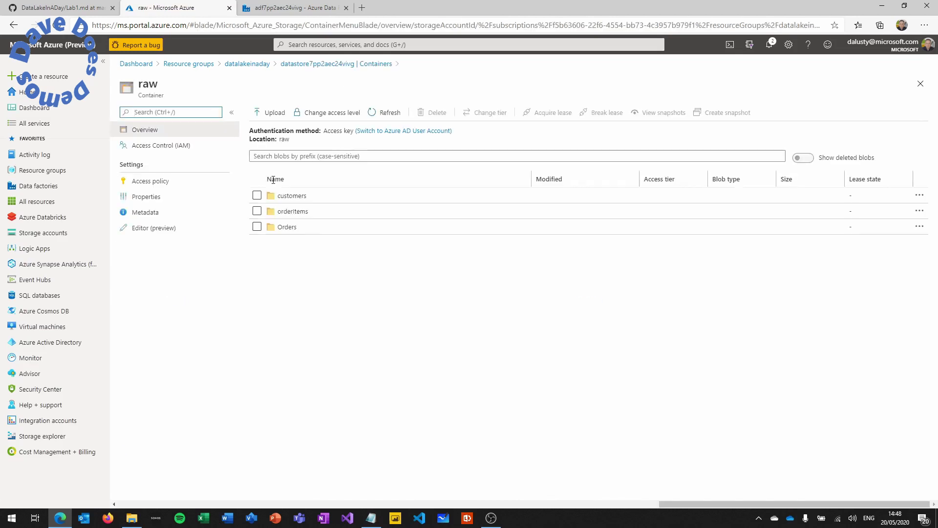
pyautogui.click(291, 199)
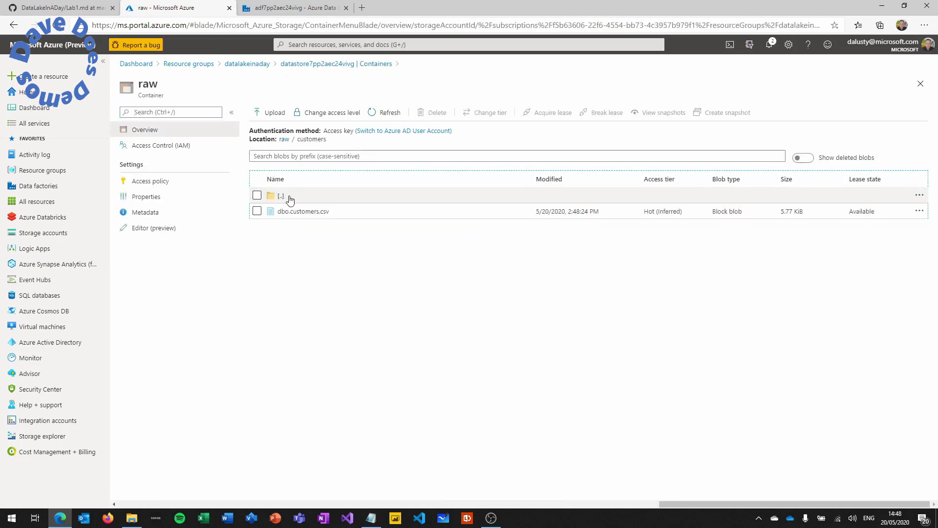
pyautogui.click(310, 214)
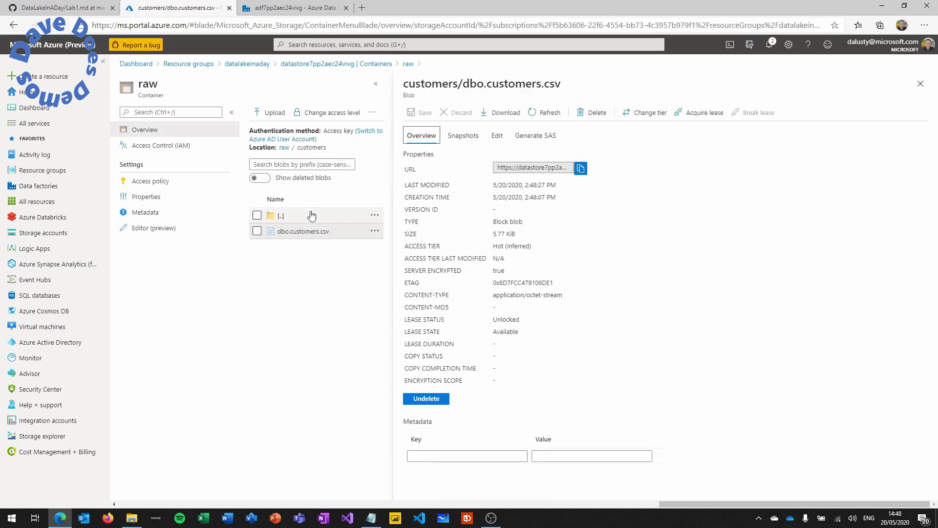
pyautogui.click(496, 136)
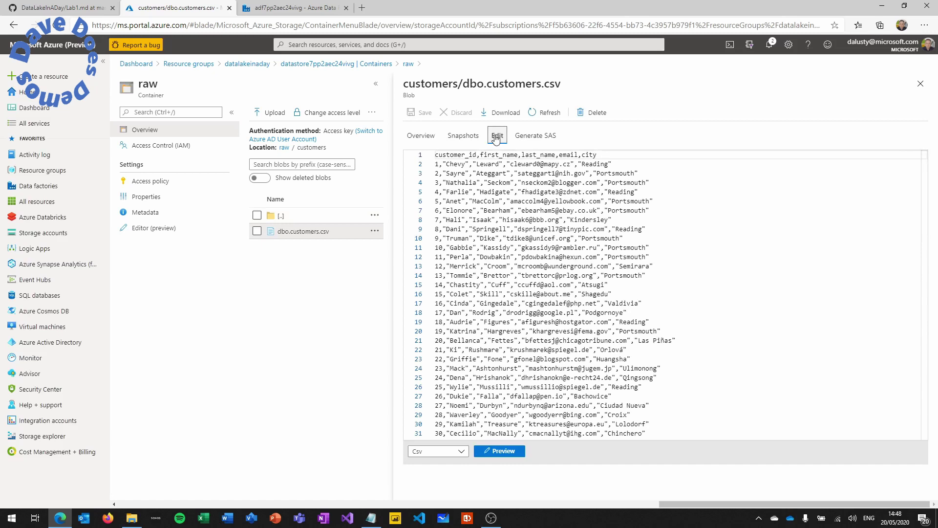
# Navigate to raw/Orders and view the contents of 2018-07-02.csv
pyautogui.click(407, 65)
pyautogui.click(280, 196)
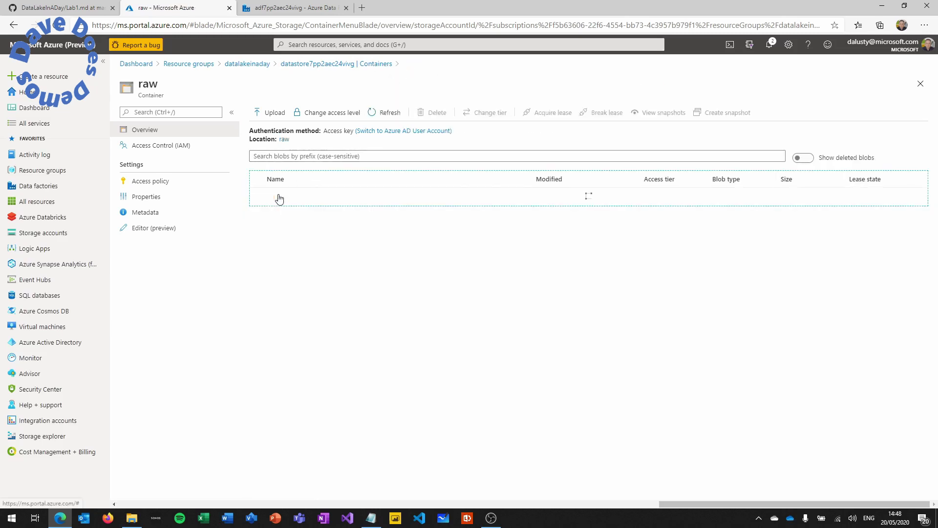
pyautogui.click(286, 227)
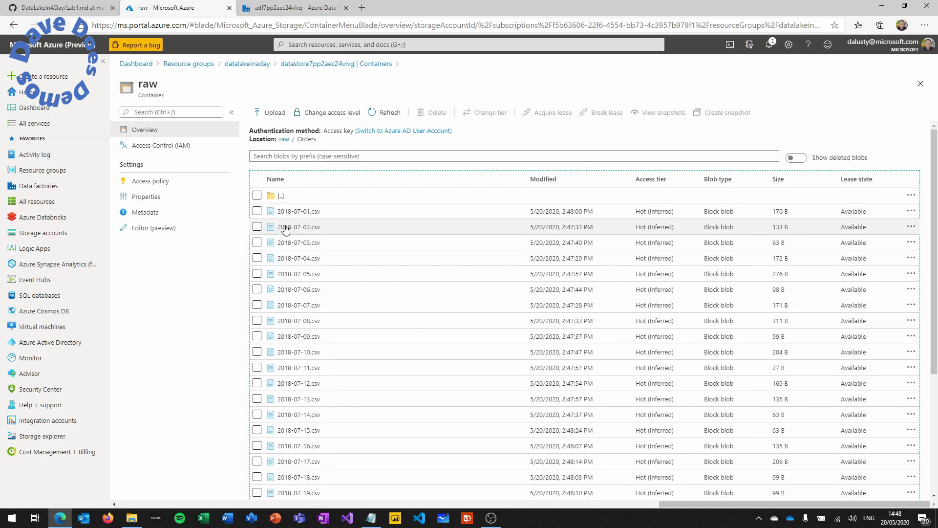
pyautogui.click(311, 228)
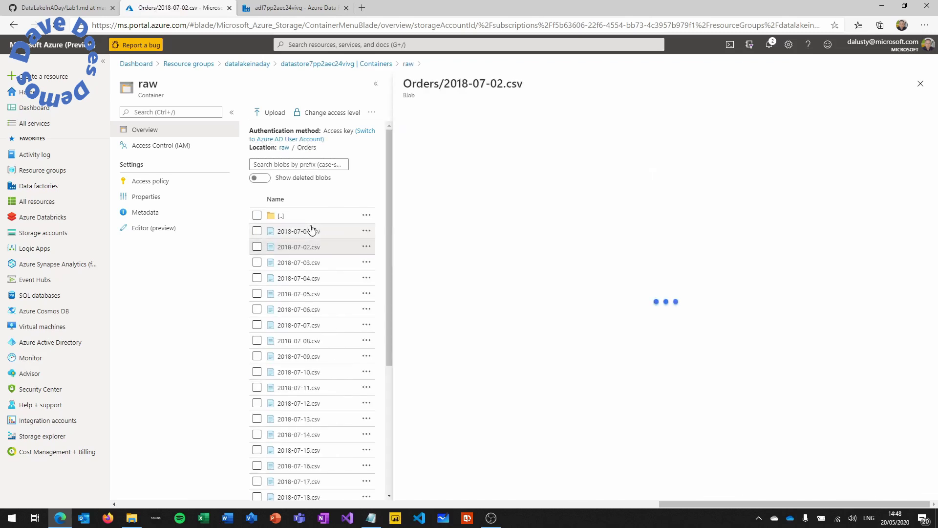
pyautogui.click(496, 138)
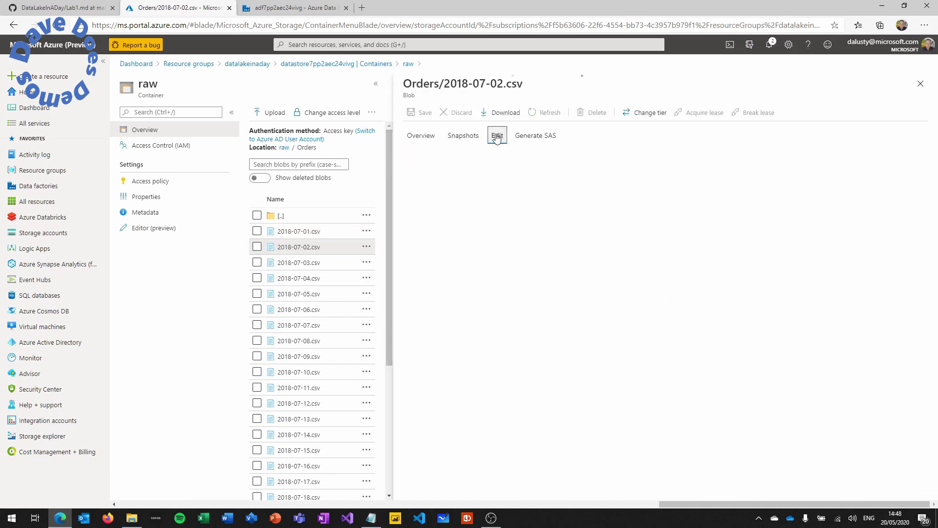